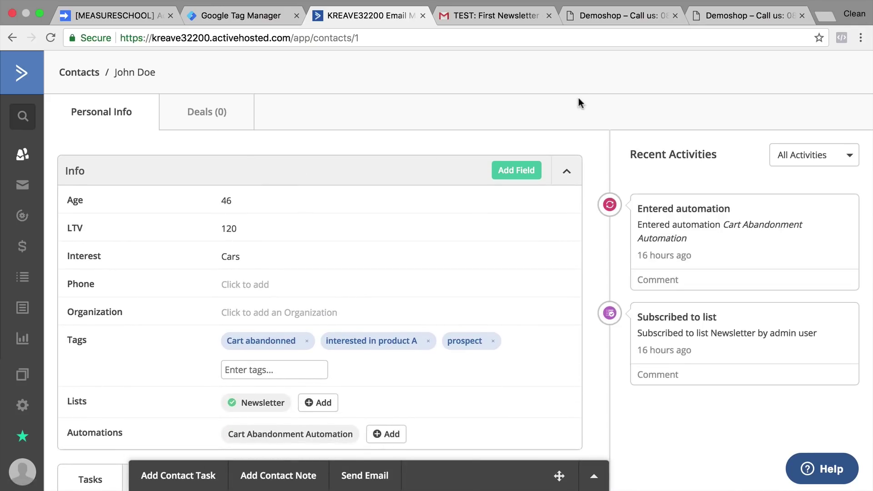
Step: Move from the TEST: First Newsletter email to the Tag Manager data layer view
click(604, 18)
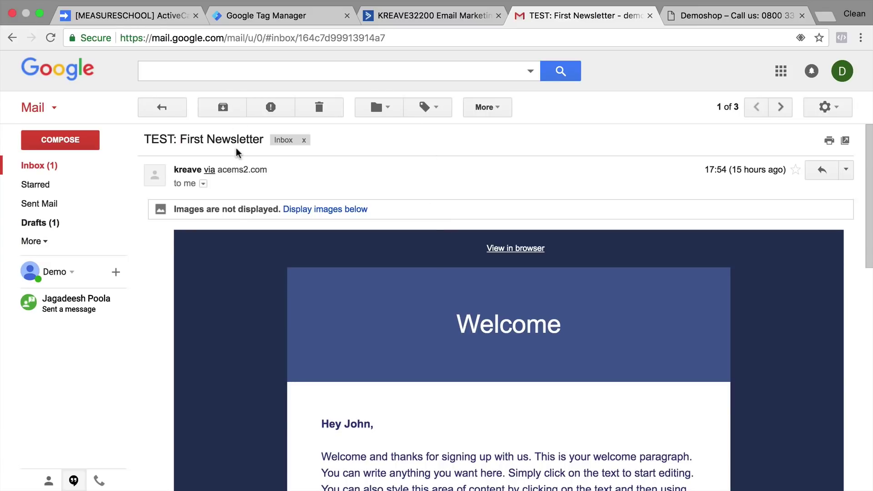
scroll(251, 259, down, 5)
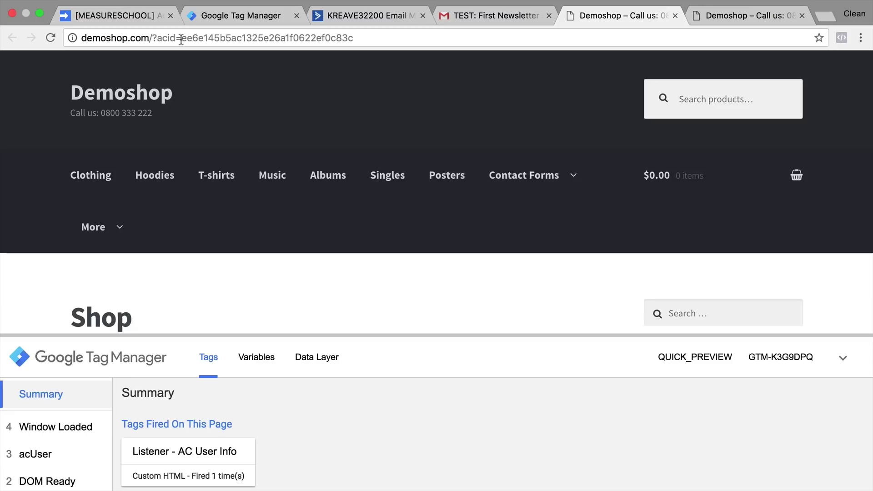
Step: Show the acUser event's Data Layer in a debug panel enlarged to fill the page
drag(185, 39, 355, 38)
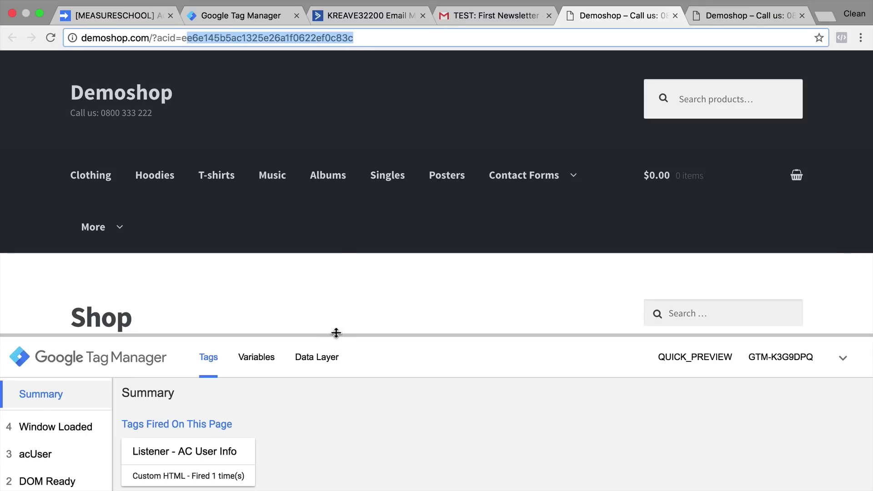
drag(336, 333, 342, 177)
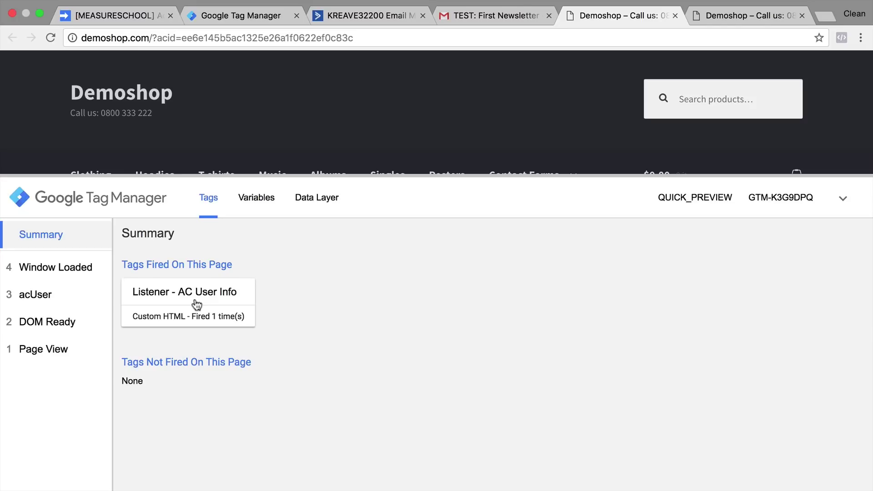
click(55, 303)
click(319, 199)
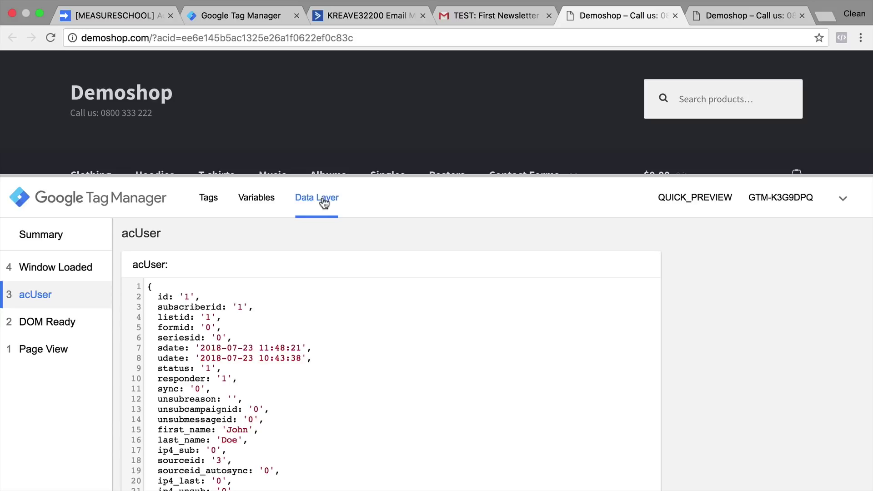
drag(337, 177, 344, 52)
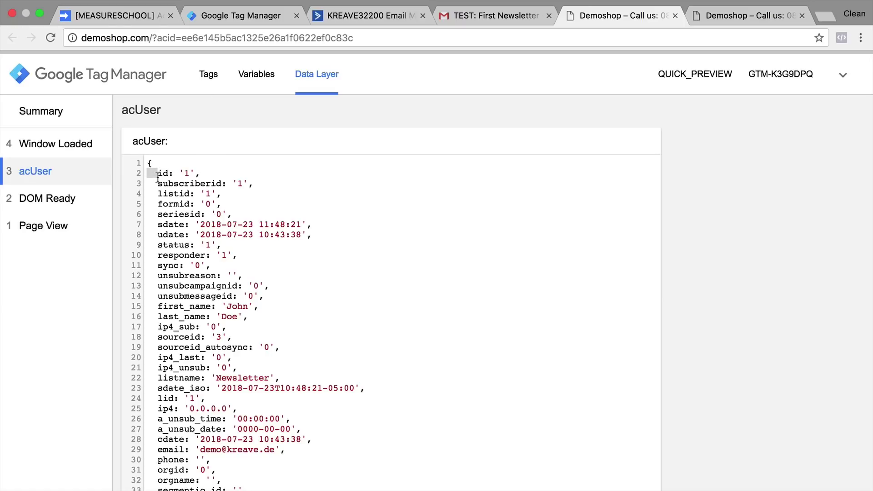
Step: Highlight the sdate, email and first_name fields and the contact's tags on line 166
double_click(176, 225)
scroll(182, 341, down, 1)
double_click(171, 407)
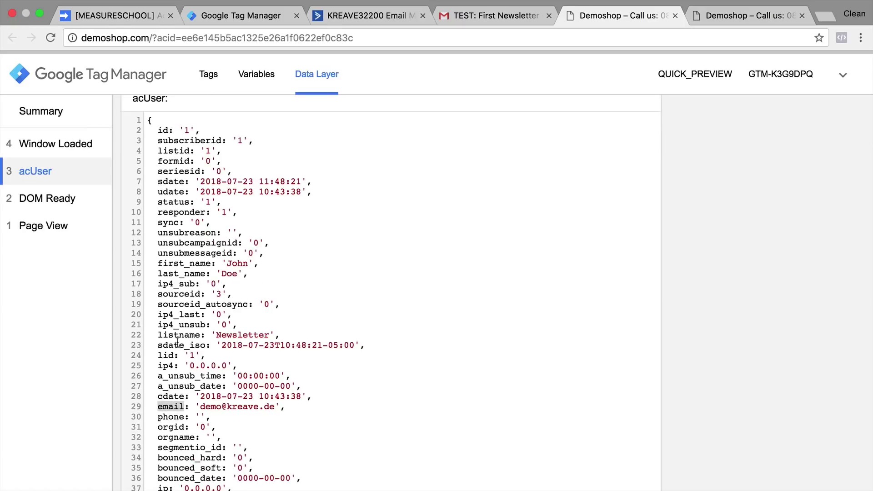
double_click(179, 263)
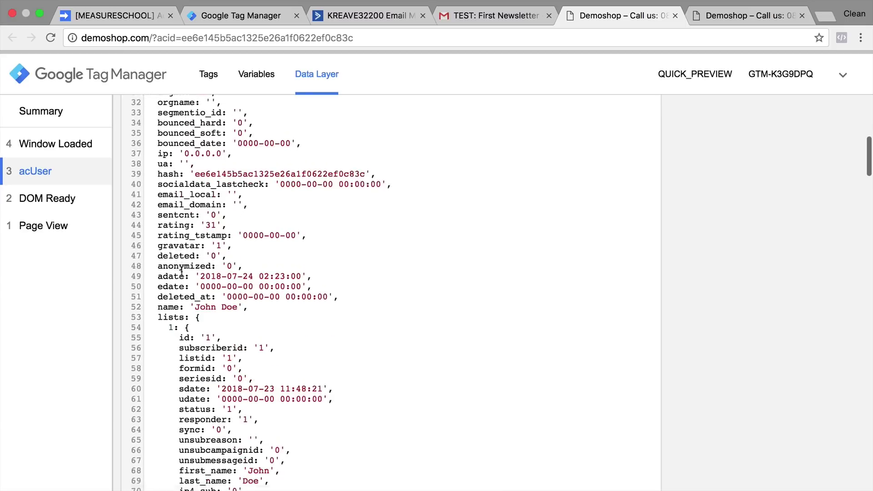
scroll(198, 204, down, 5)
scroll(199, 107, up, 3)
scroll(194, 157, up, 1)
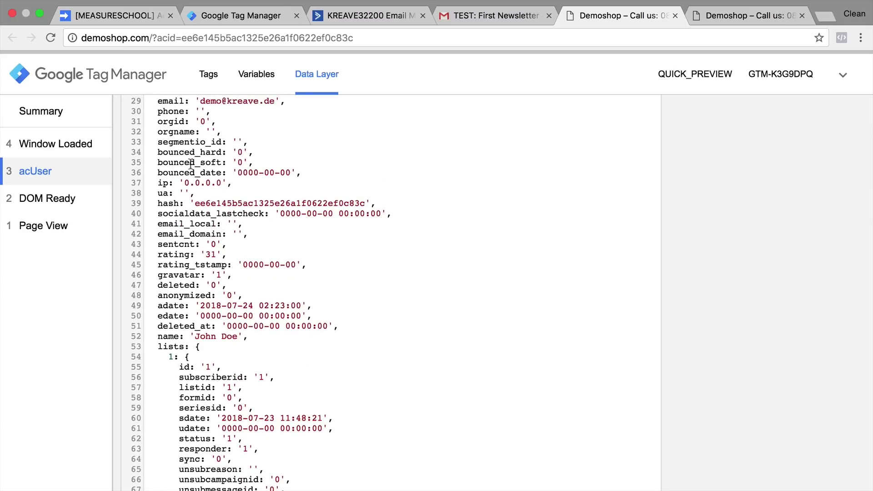
scroll(190, 203, down, 2)
scroll(190, 202, down, 2)
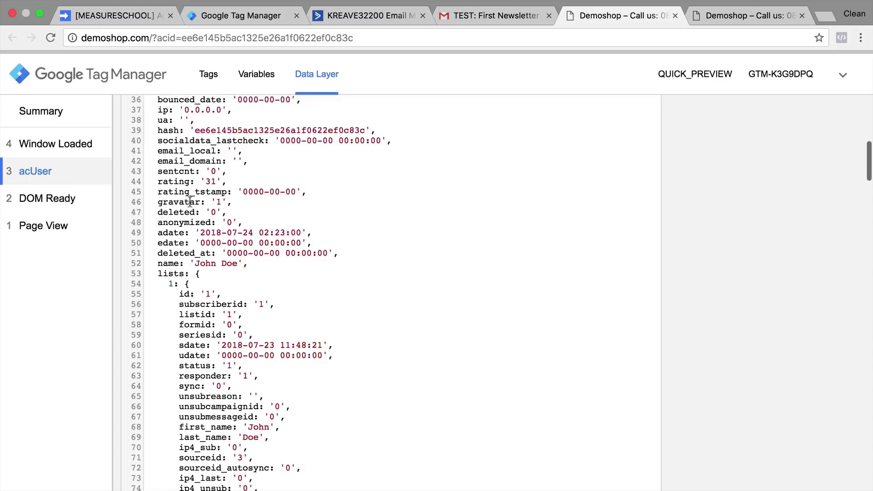
scroll(190, 199, down, 1)
scroll(190, 199, down, 5)
scroll(190, 199, down, 2)
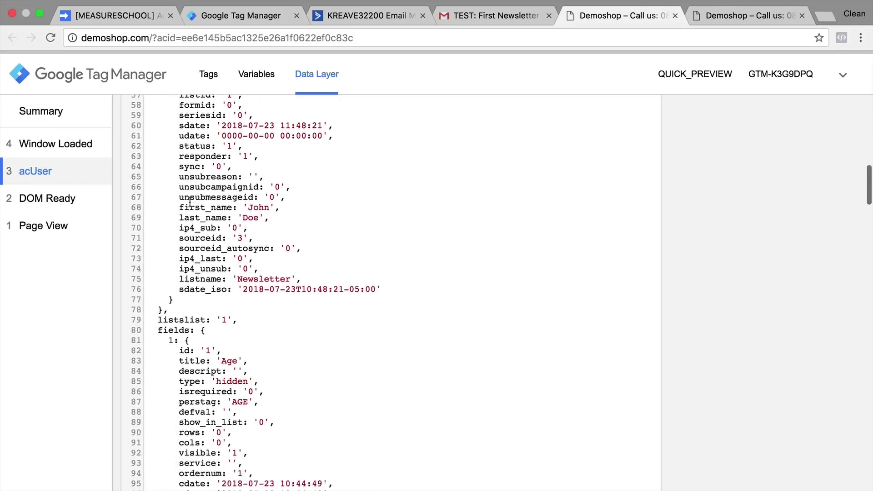
scroll(190, 200, down, 6)
scroll(189, 201, down, 7)
scroll(190, 200, down, 4)
scroll(190, 201, down, 6)
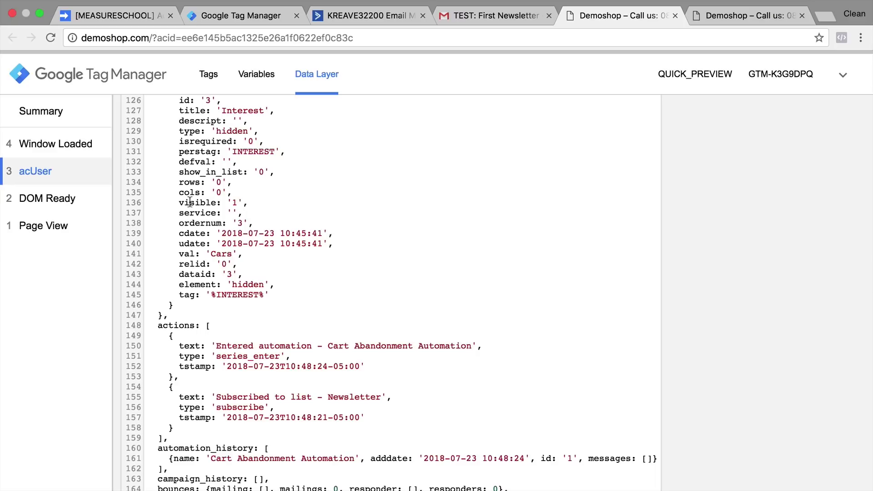
scroll(189, 203, down, 5)
scroll(190, 199, down, 1)
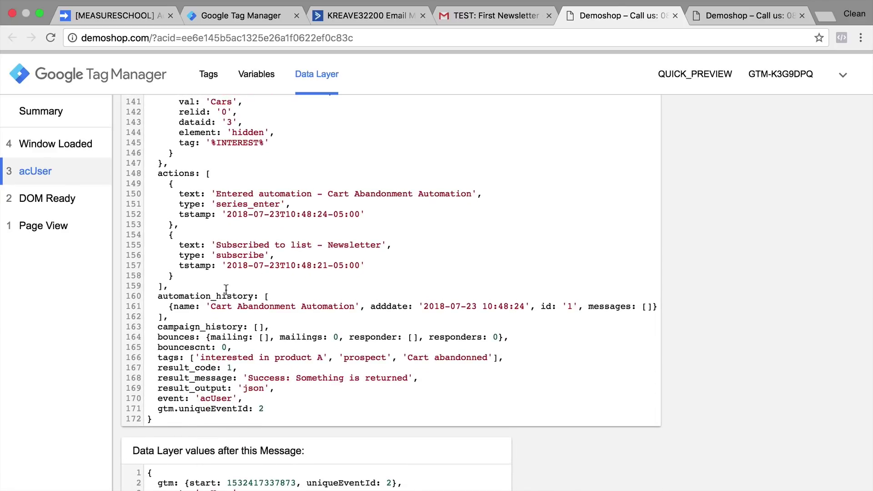
drag(203, 360, 528, 362)
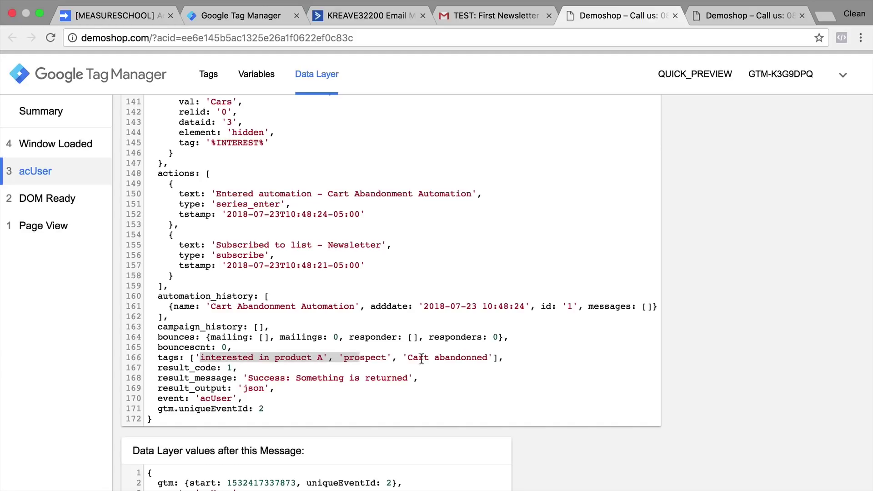
click(526, 361)
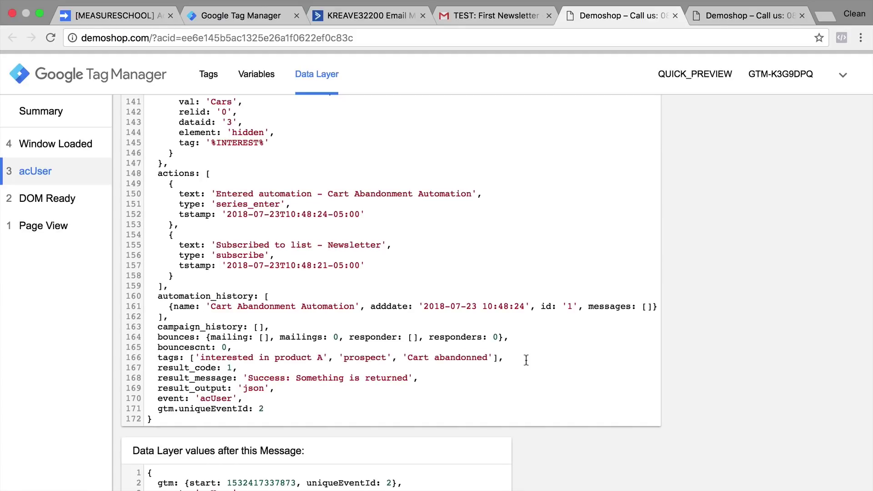
Step: Open John Doe's ActiveCampaign contact record, then go back to the Demoshop preview
click(339, 15)
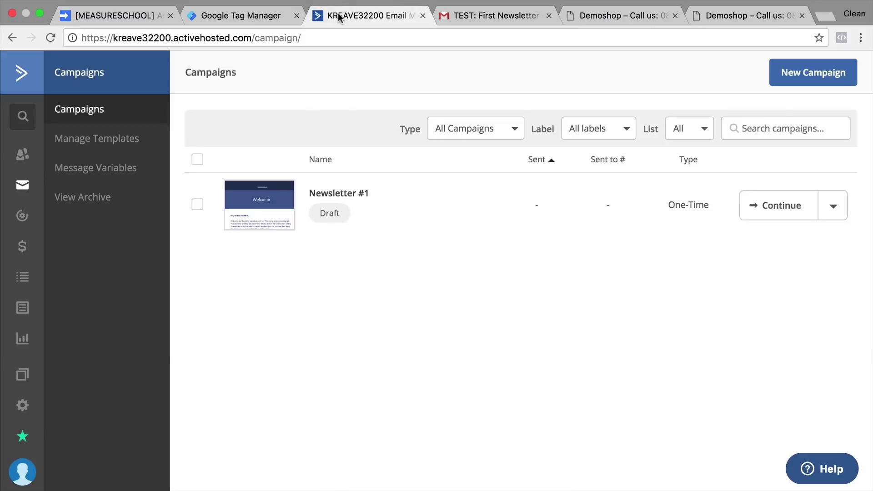
click(22, 155)
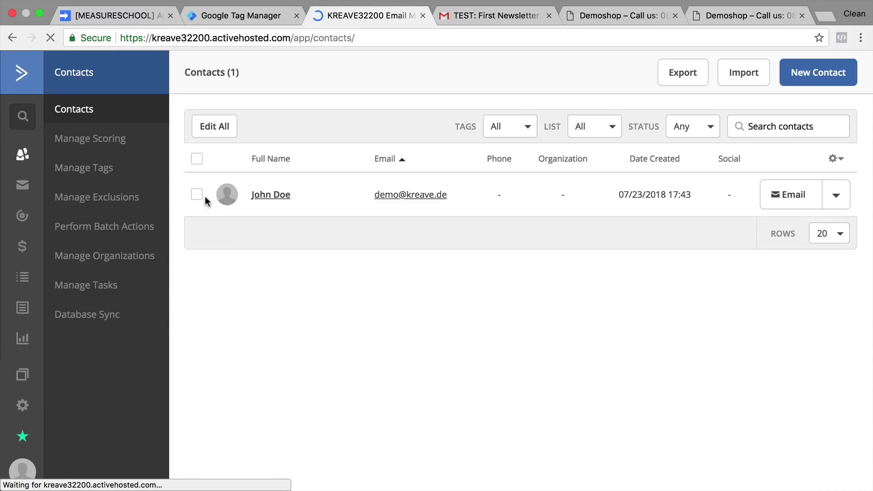
click(273, 195)
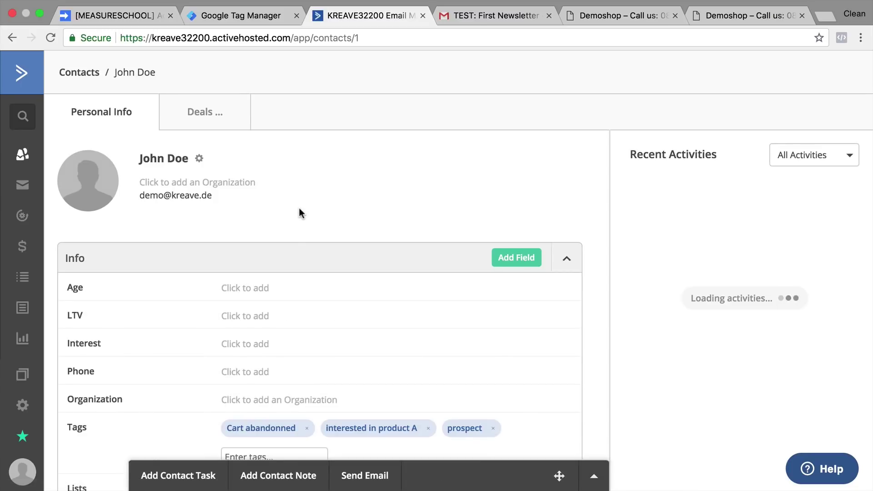
scroll(299, 208, down, 2)
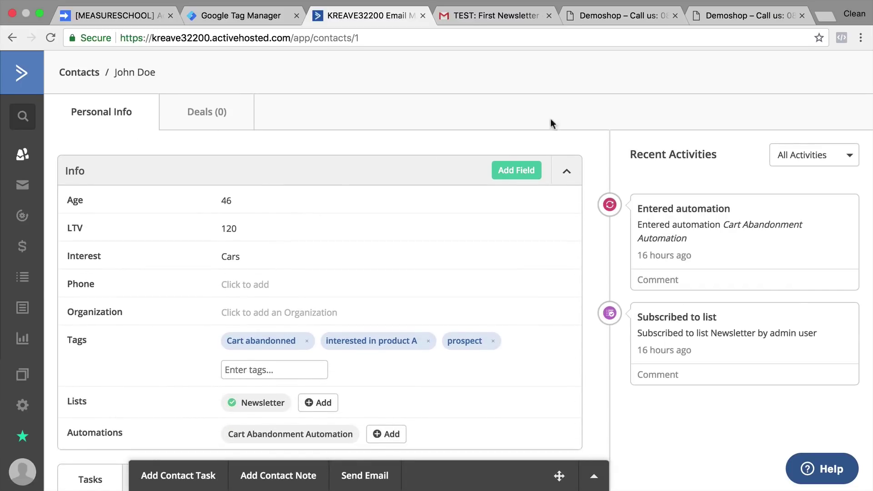
click(603, 18)
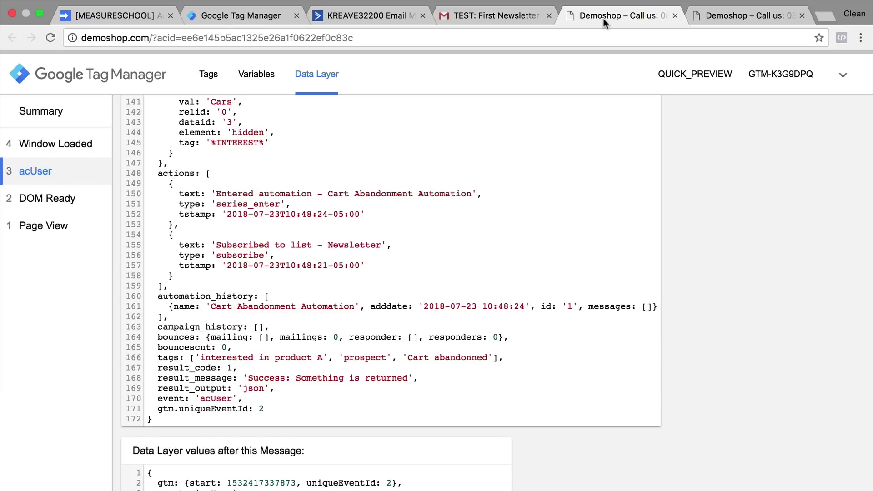
scroll(306, 144, up, 15)
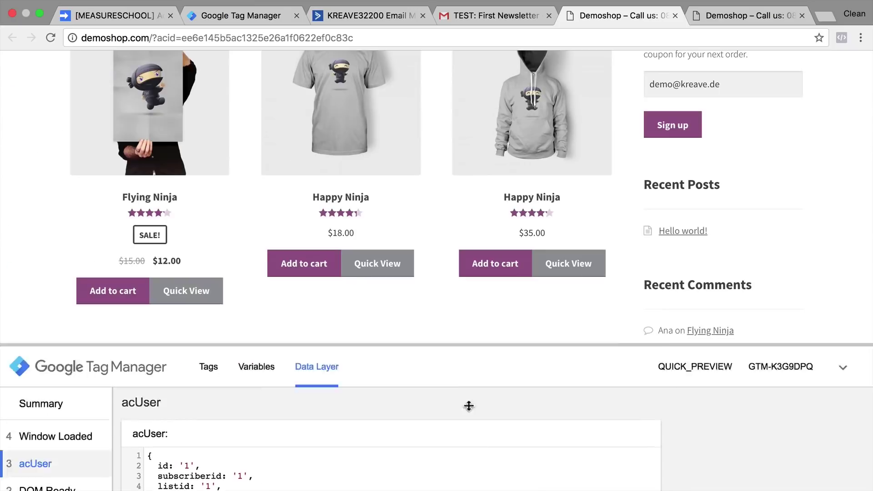
drag(487, 54, 457, 463)
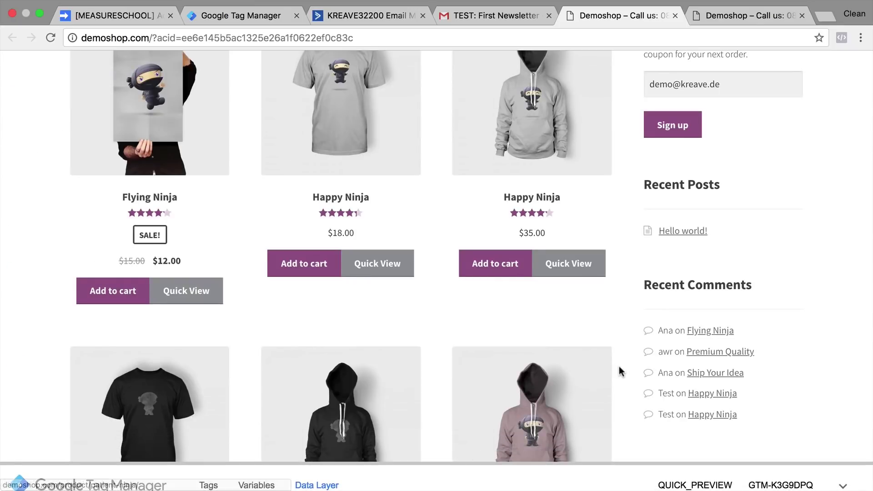
scroll(619, 365, up, 3)
scroll(619, 365, up, 2)
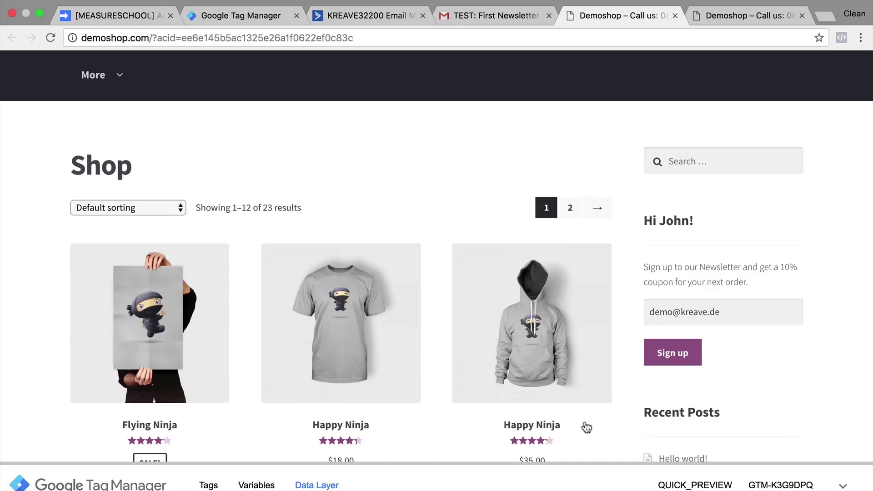
drag(560, 463, 596, 5)
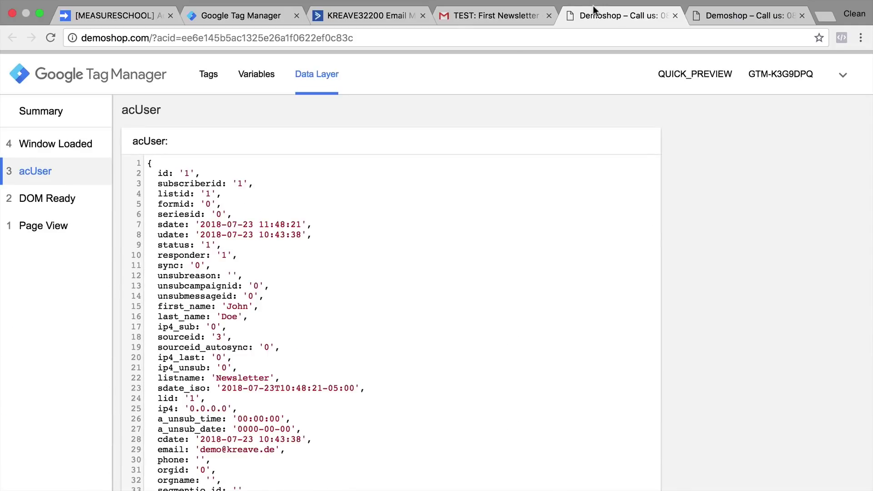
scroll(287, 224, down, 3)
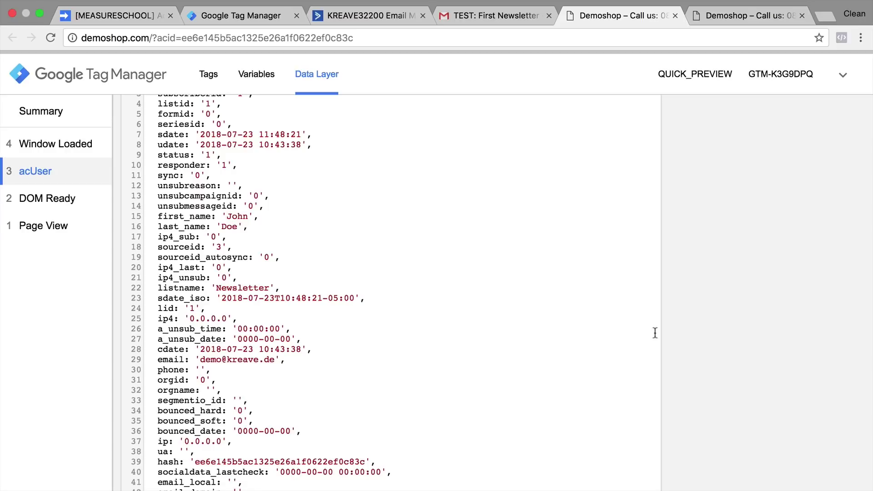
Step: Copy the ActiveCampaign User Info Proxy script and select its 'xxxxxx' URL placeholder on line 12
click(139, 15)
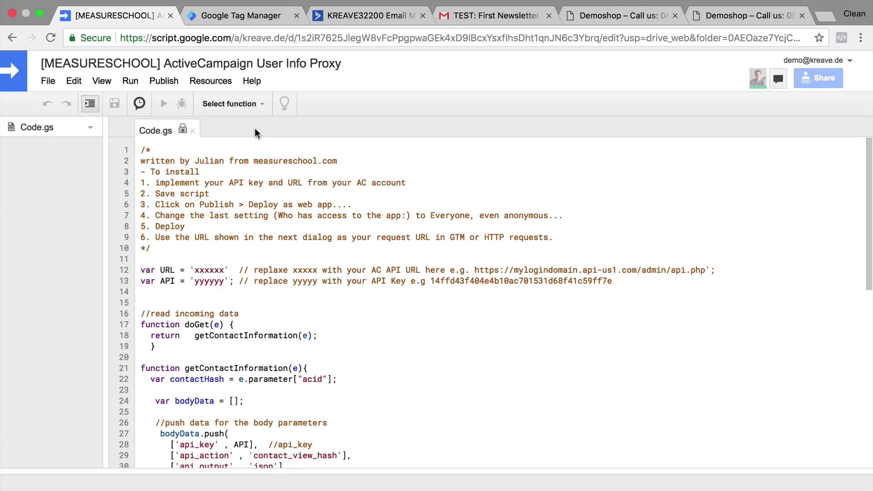
click(47, 80)
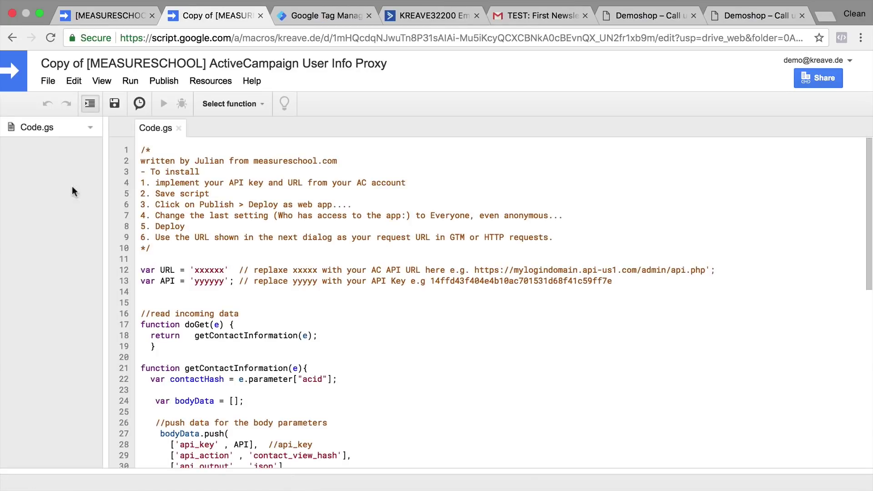
click(151, 15)
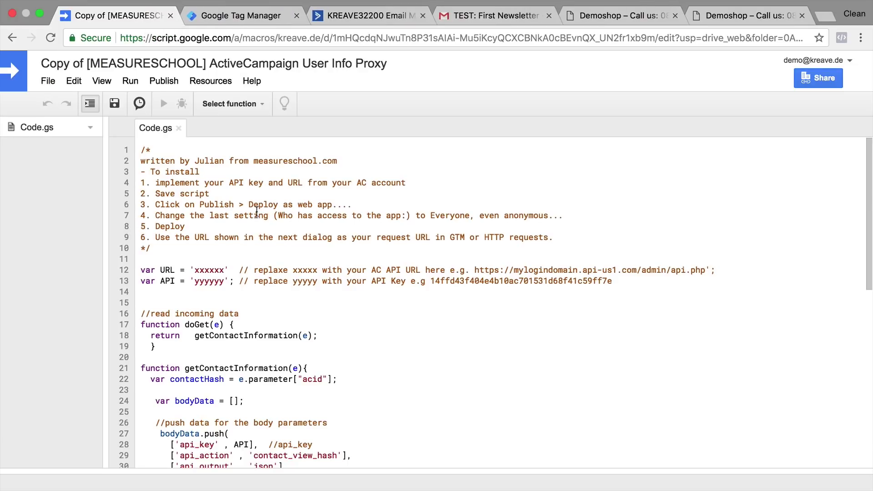
double_click(204, 270)
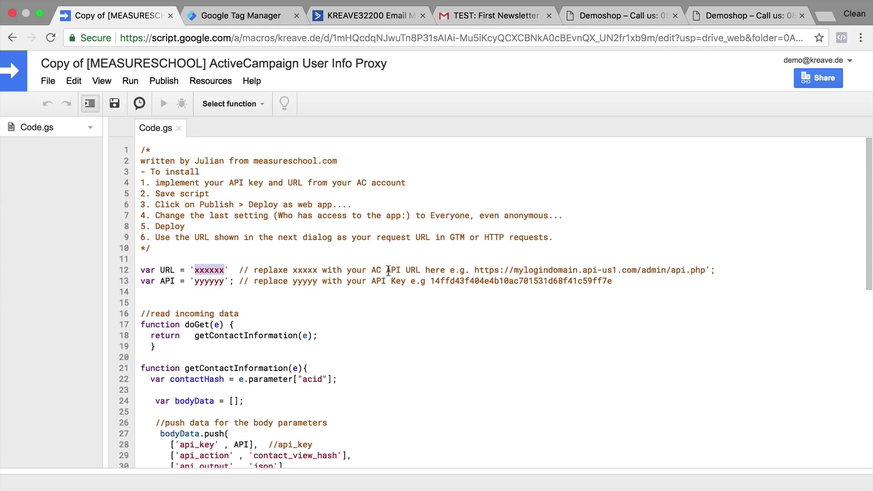
Step: Reveal the ActiveCampaign API key under Settings > Developer and select it
click(361, 15)
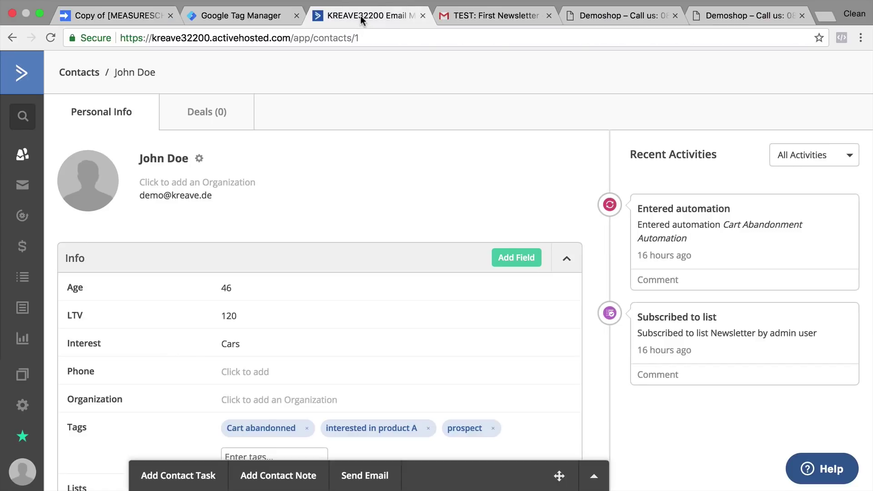
click(22, 406)
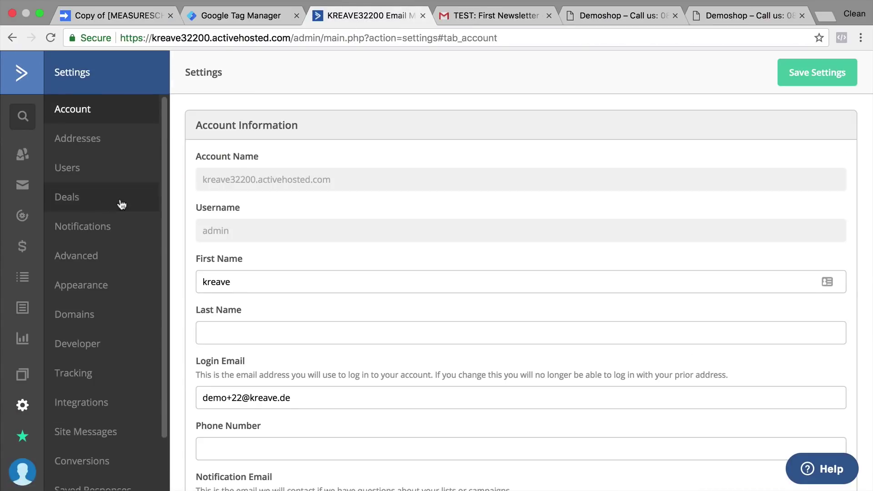
click(104, 343)
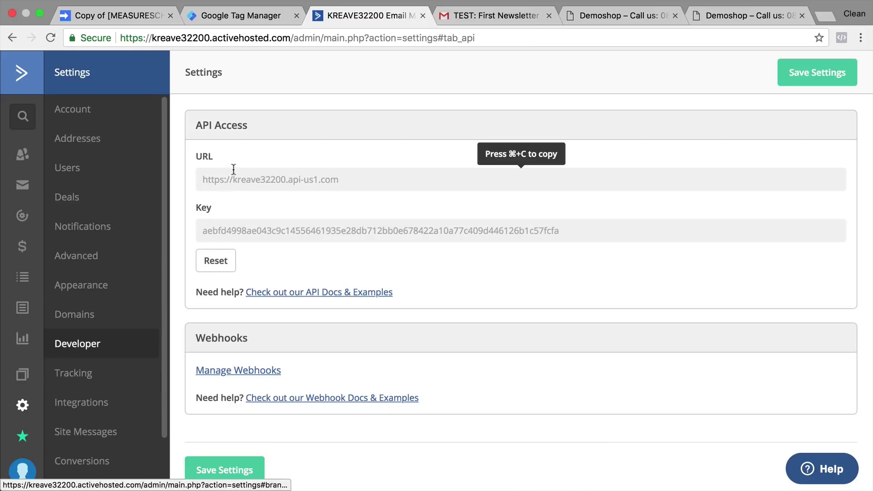
click(228, 224)
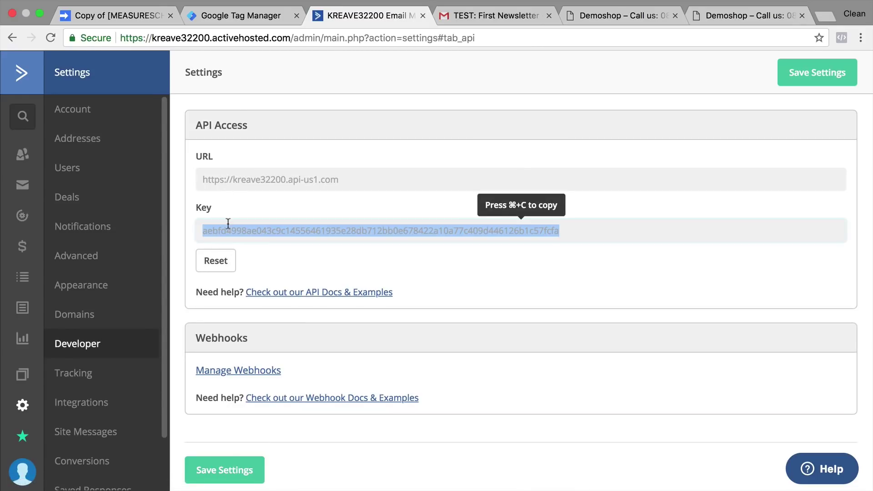
Step: Paste the ActiveCampaign API key over the 'yyyyyy' placeholder on line 13
key(super+c)
click(114, 15)
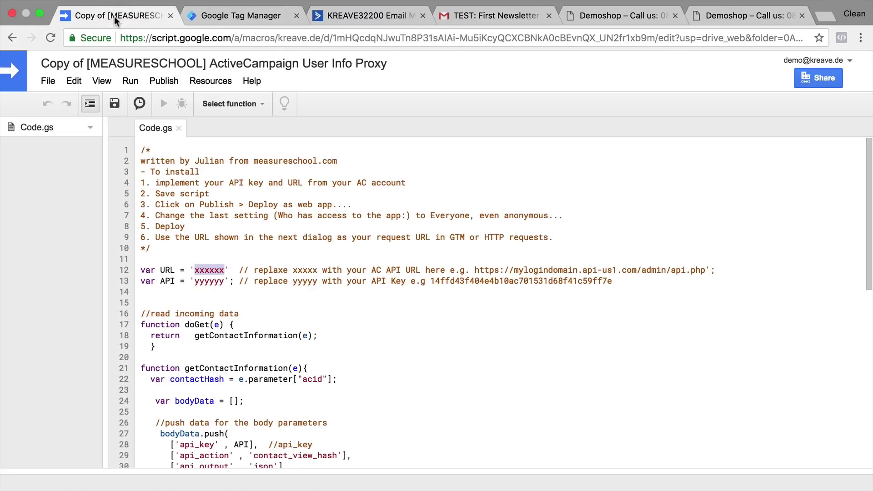
double_click(209, 280)
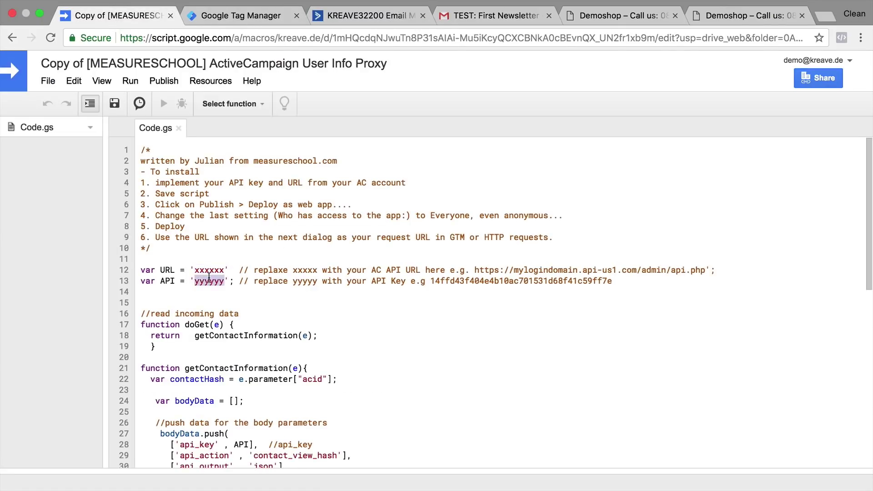
key(super+v)
click(226, 22)
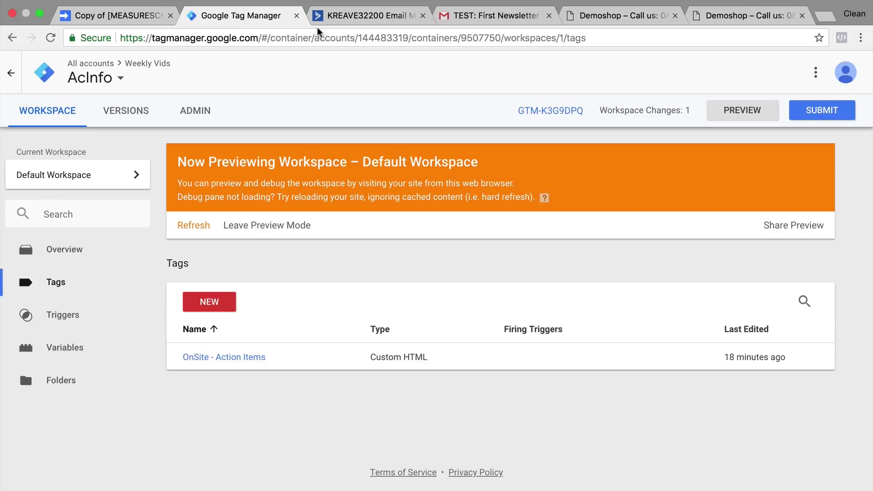
Step: Paste the API URL over 'xxxxxx' on line 12, append /admin/api.php to the fetch call, and save
click(350, 17)
click(246, 180)
key(super+c)
click(114, 16)
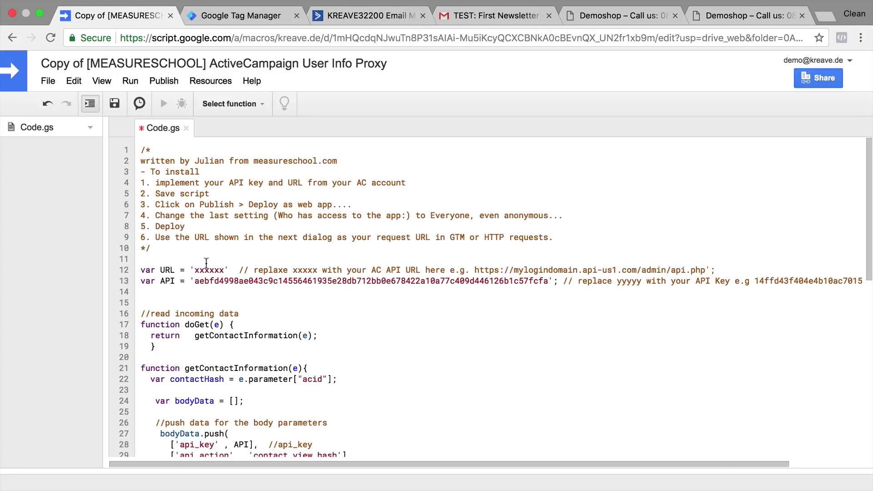
double_click(210, 270)
key(super+v)
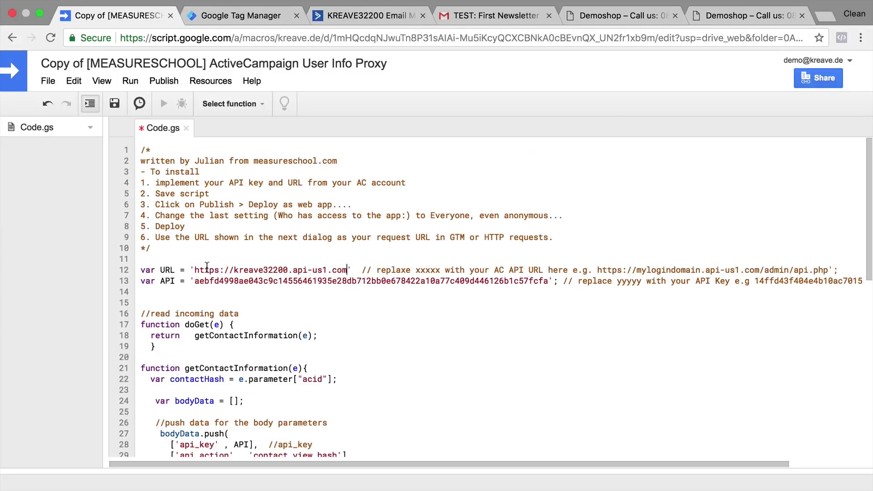
scroll(206, 270, down, 1)
scroll(206, 267, down, 5)
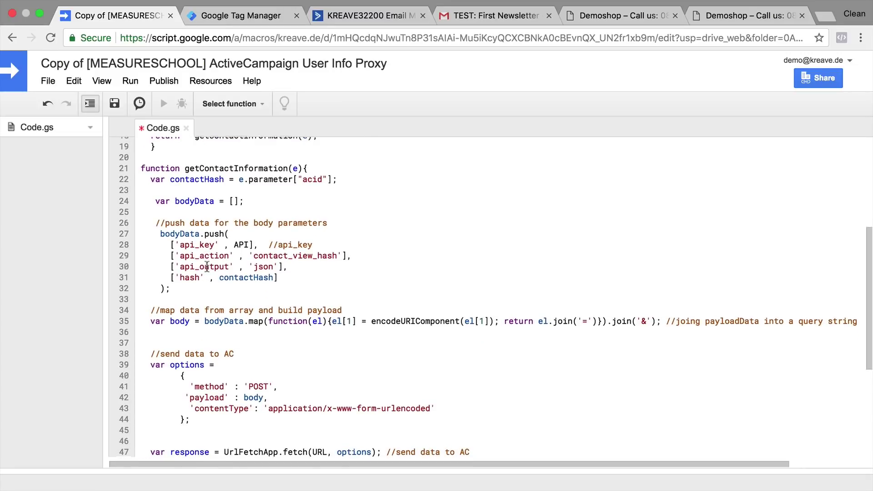
scroll(207, 267, down, 5)
scroll(207, 268, up, 10)
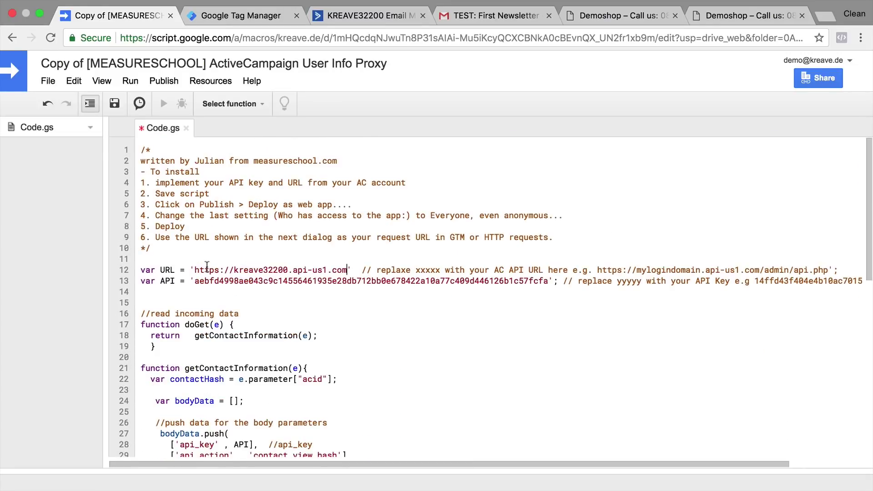
scroll(206, 267, down, 1)
scroll(206, 267, down, 2)
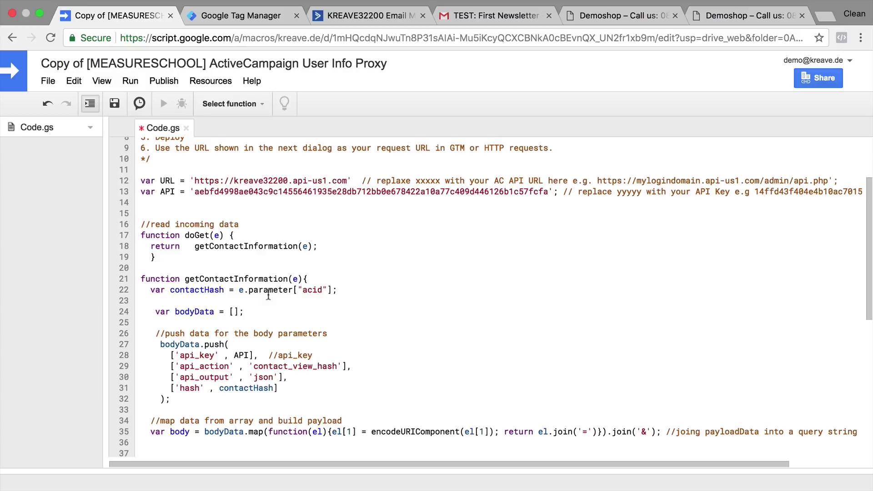
scroll(271, 316, down, 1)
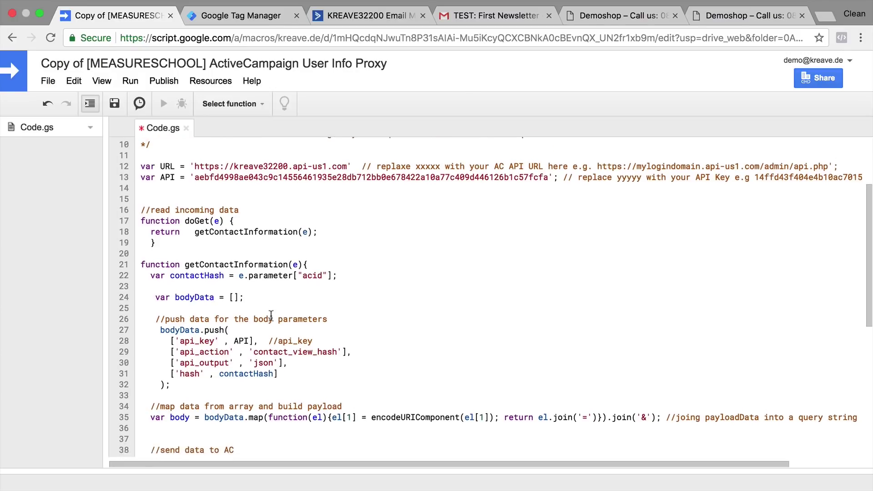
scroll(270, 317, down, 1)
scroll(271, 316, down, 3)
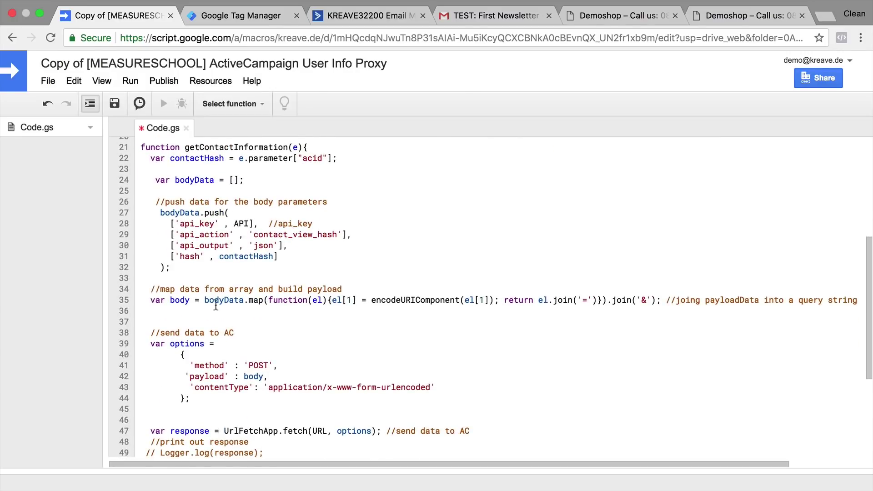
scroll(216, 305, down, 2)
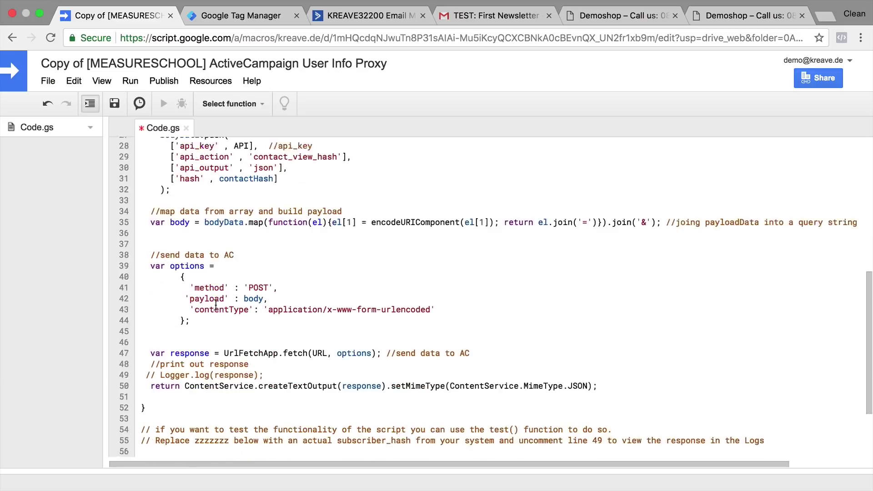
scroll(216, 306, down, 1)
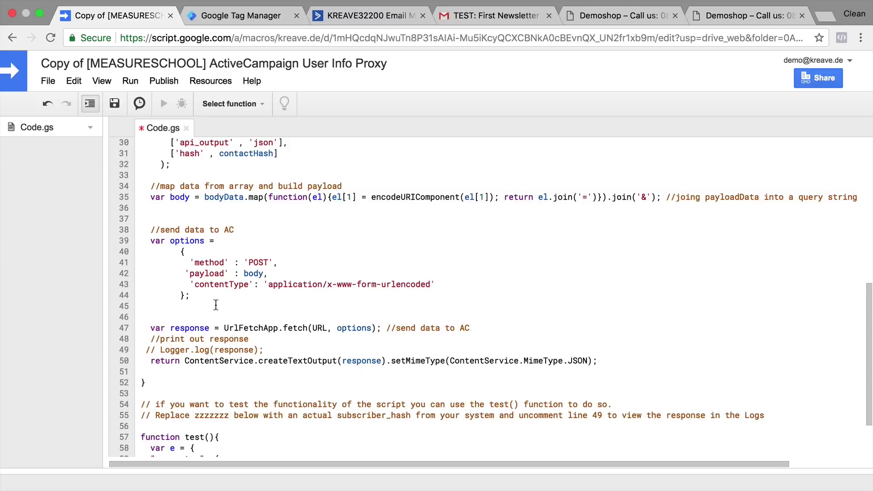
click(114, 102)
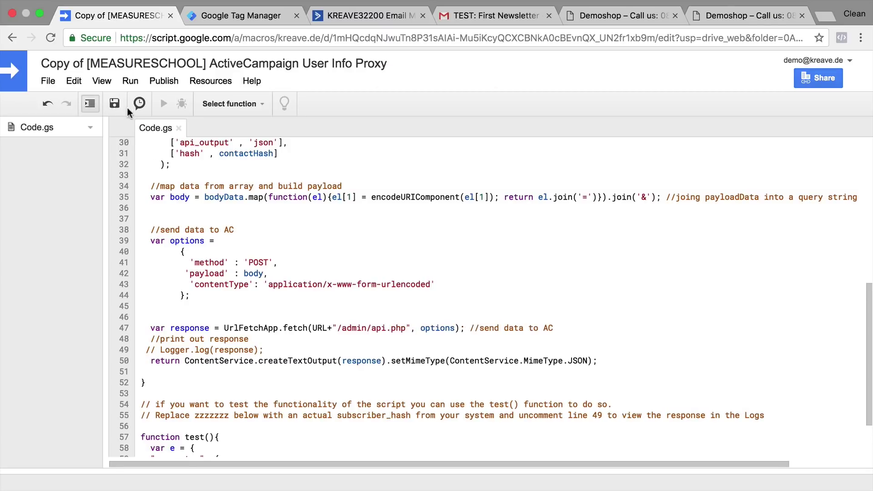
scroll(270, 190, up, 1)
click(174, 82)
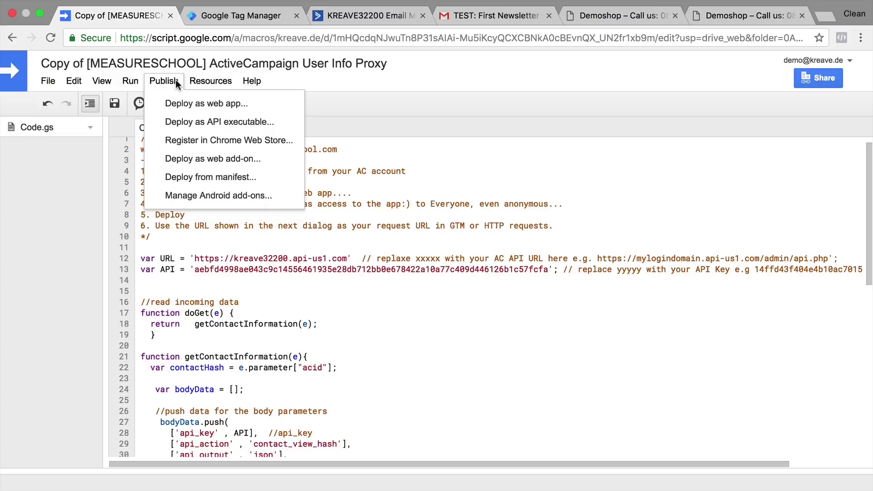
Step: Deploy the script as a web app with access set to 'Anyone, even anonymous'
click(192, 109)
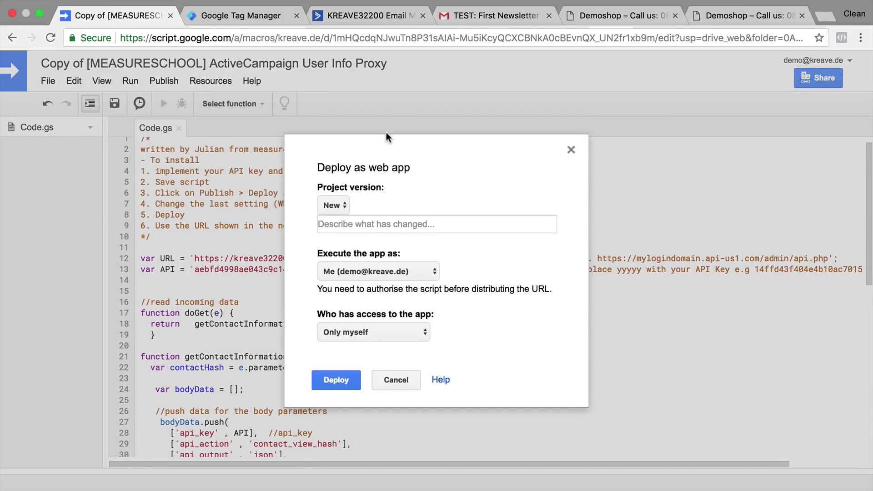
click(419, 334)
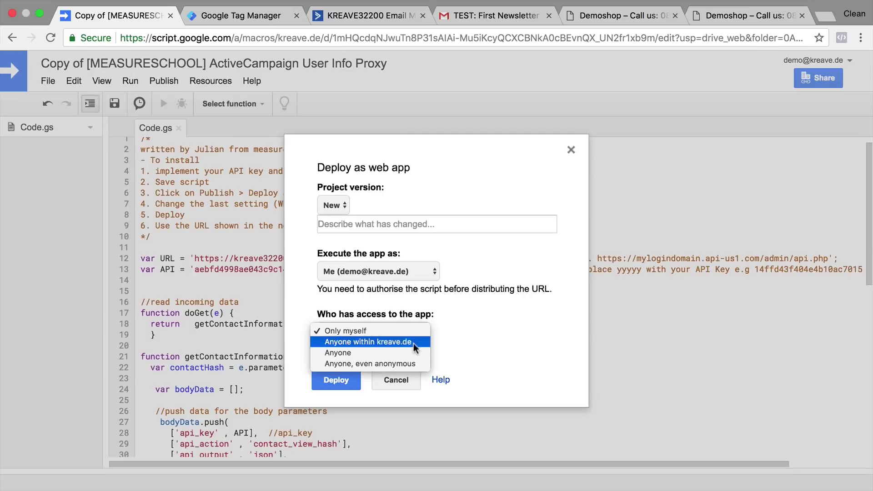
click(396, 363)
click(346, 381)
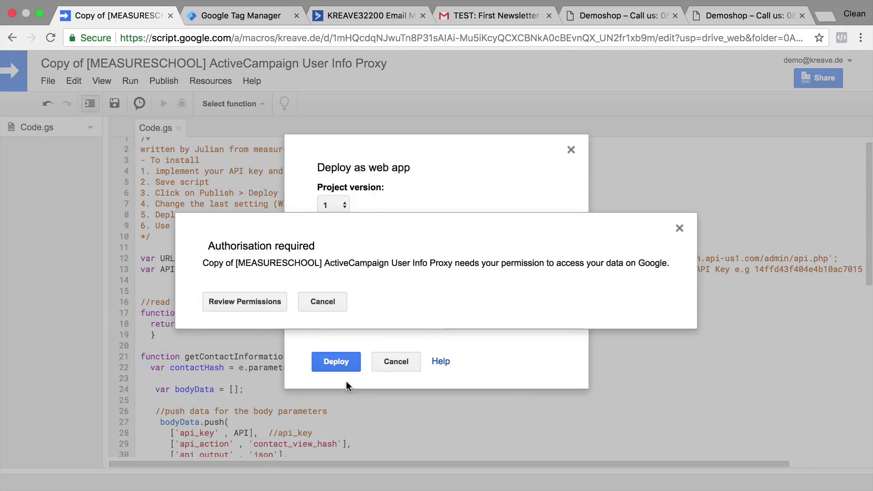
Step: Authorise the script with the Demo Account, allowing it to connect to external services
click(268, 305)
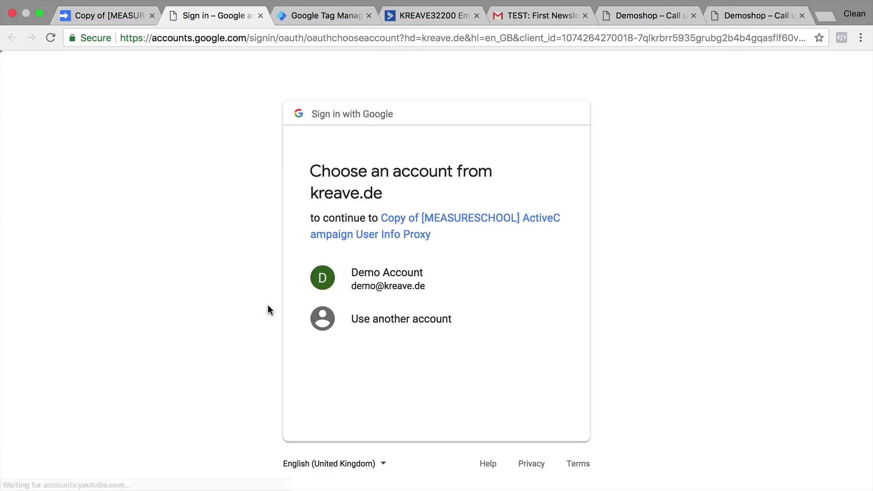
click(400, 280)
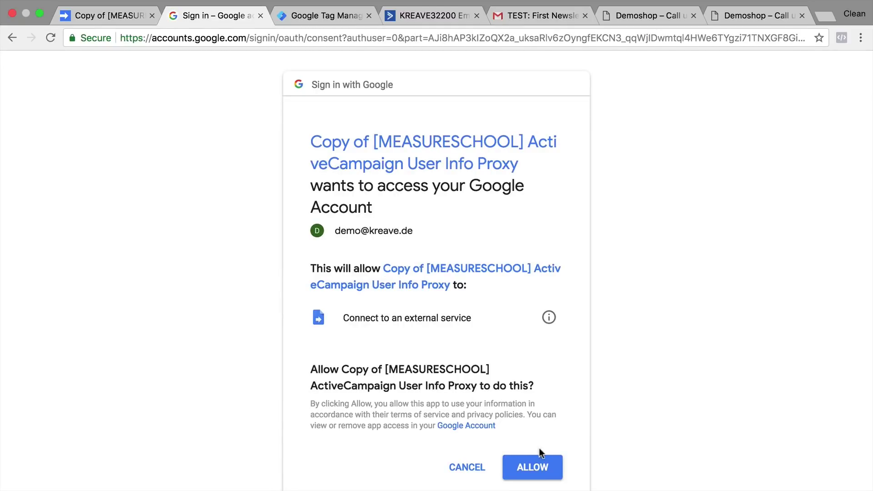
click(541, 468)
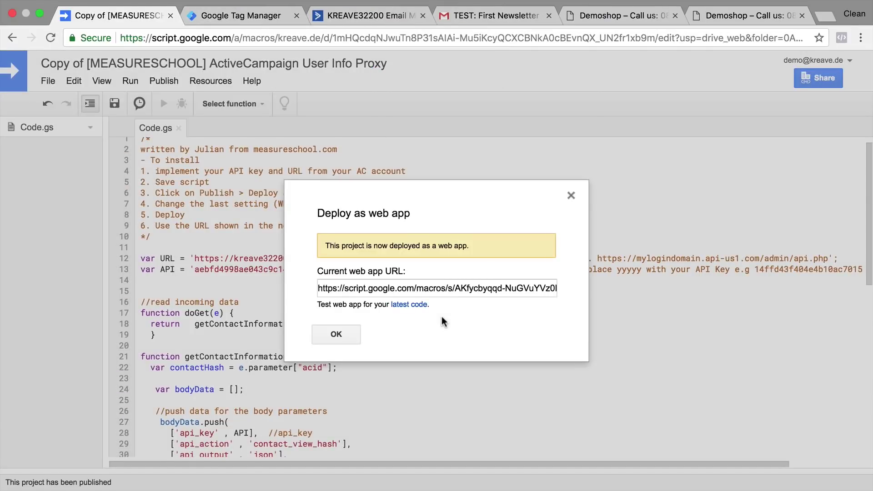
Step: Copy the Current web app URL and go back to ActiveCampaign
triple_click(373, 284)
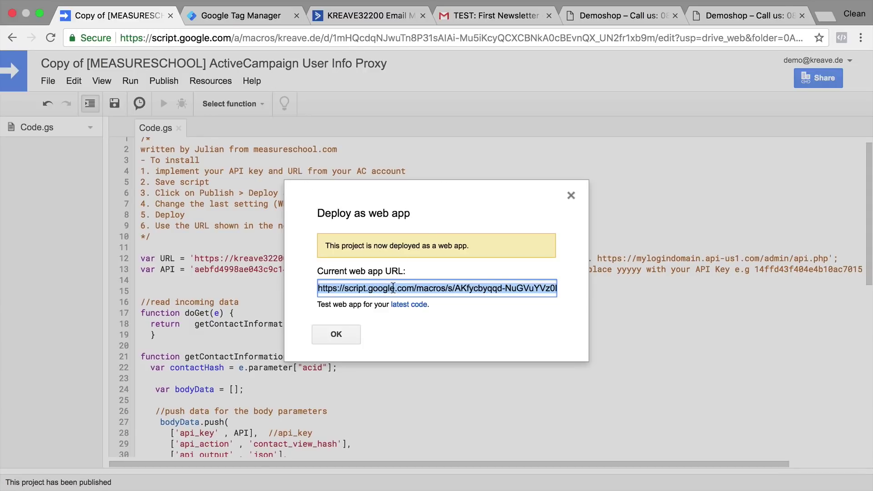
click(367, 13)
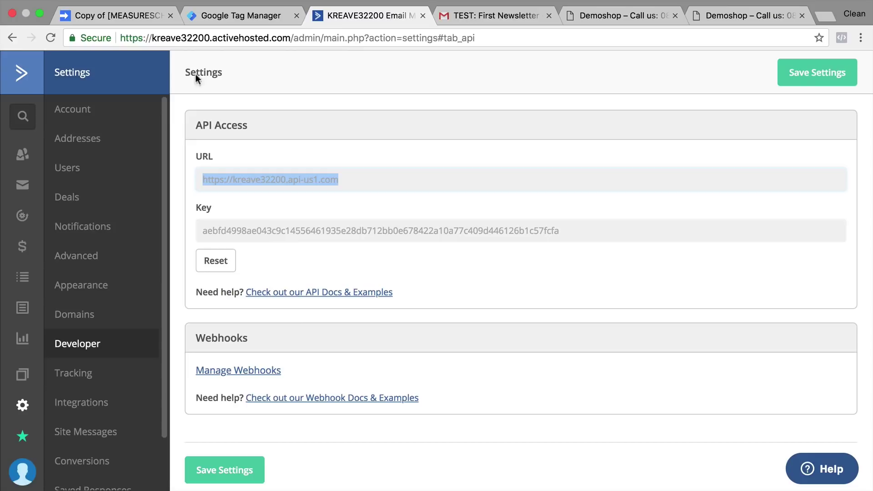
click(22, 188)
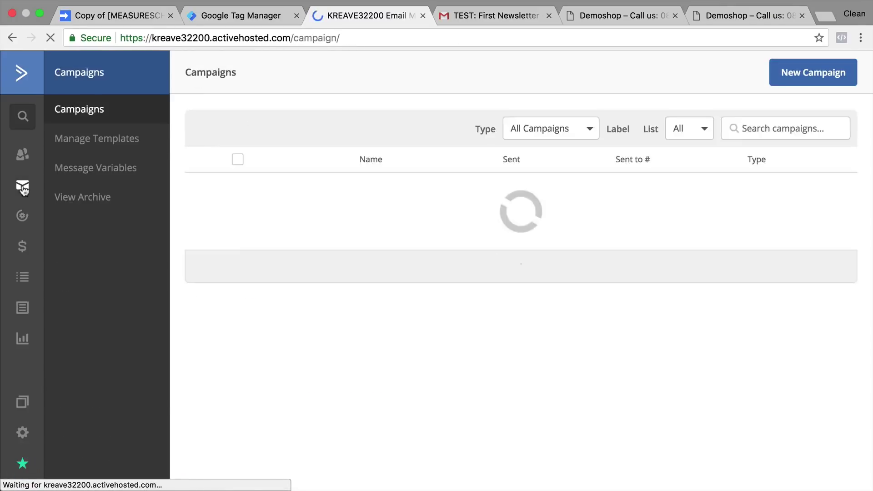
click(333, 200)
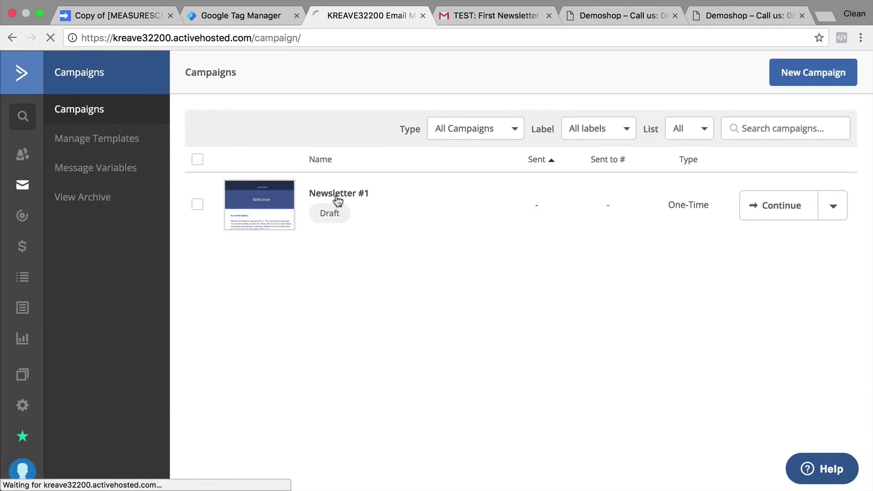
click(423, 82)
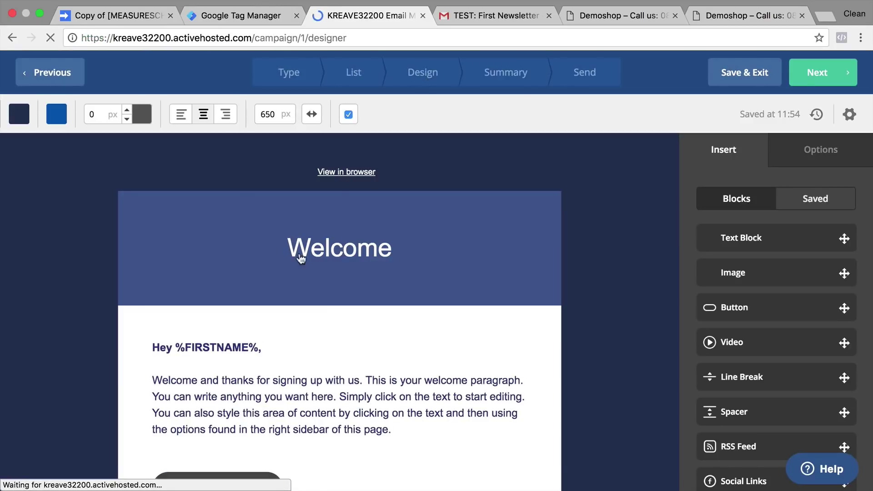
scroll(298, 257, down, 2)
scroll(296, 255, down, 1)
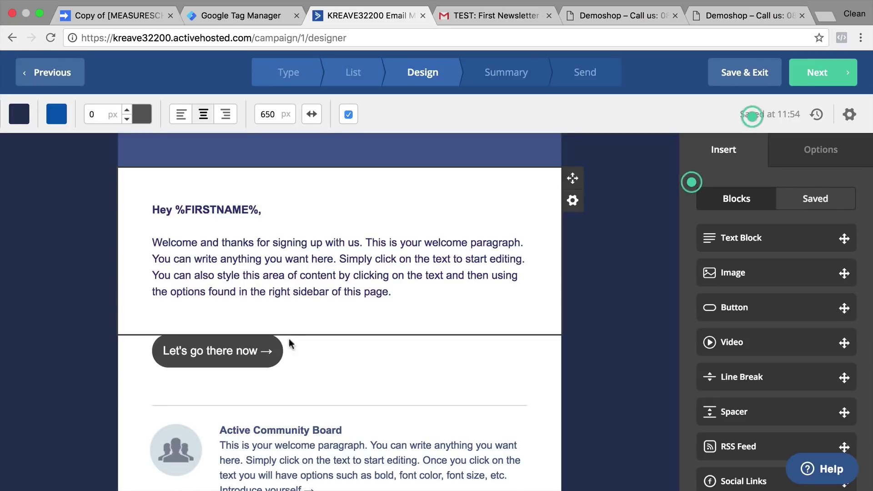
click(257, 352)
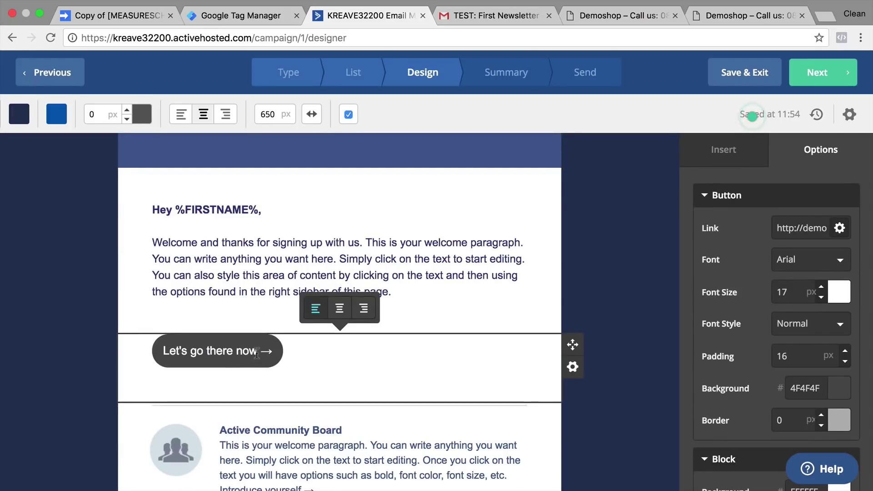
click(257, 350)
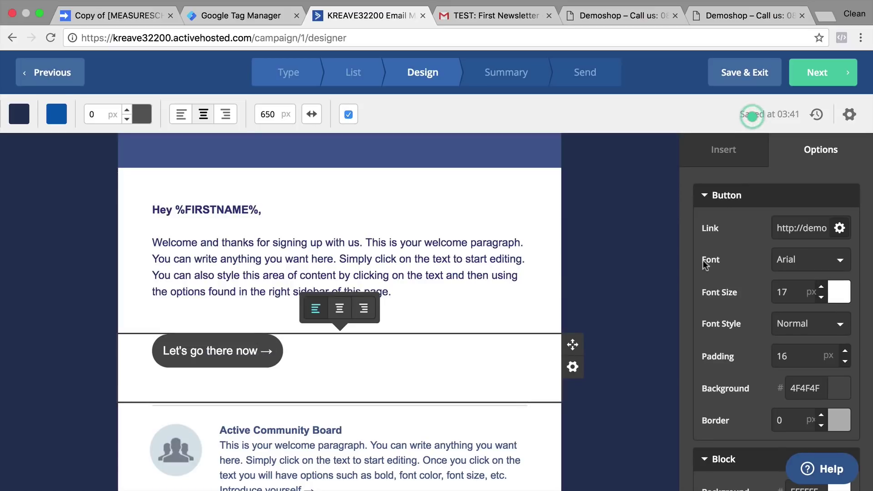
drag(802, 228, 822, 228)
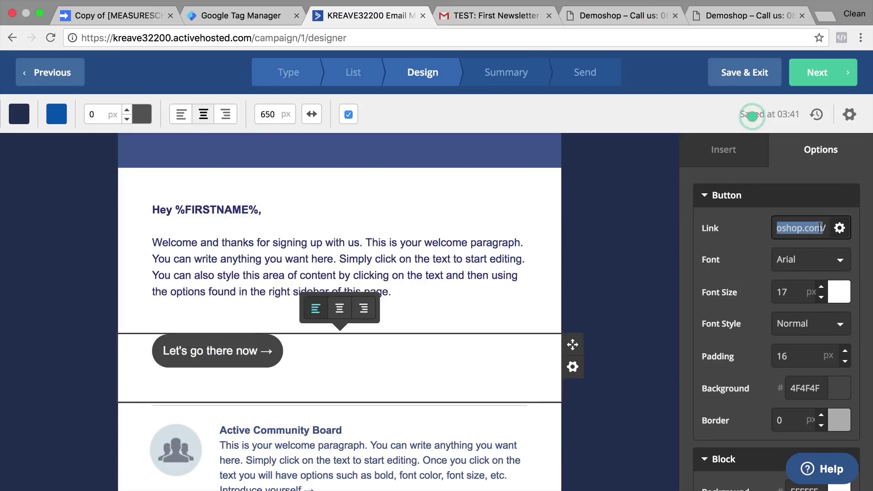
Step: Append ?acid=%SUBSCRIBER_HASH% to the button's demoshop.com link and confirm it
click(839, 228)
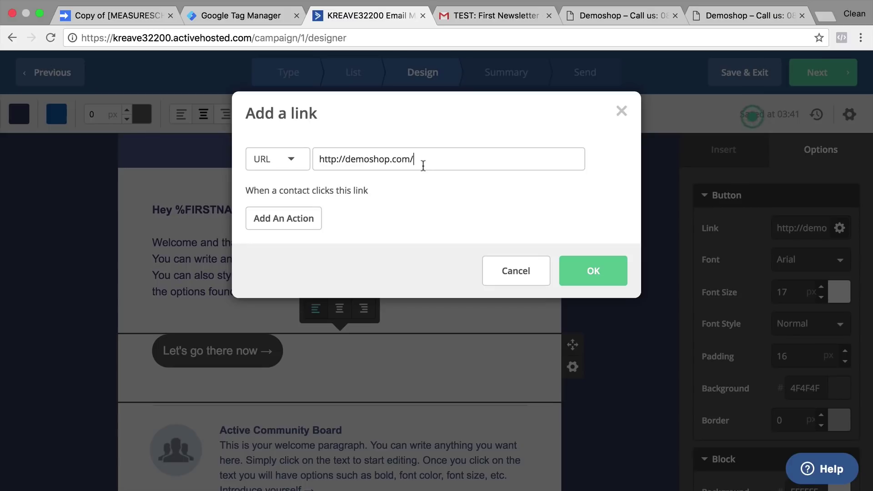
text(?)
text(acid)
text(=)
text(%%)
text(SUB)
text(SCRIBER)
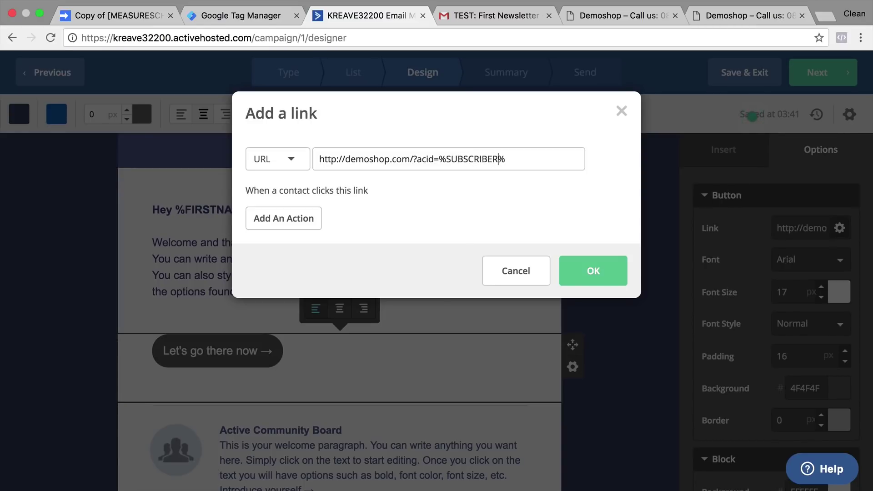
text(_HASH)
click(578, 280)
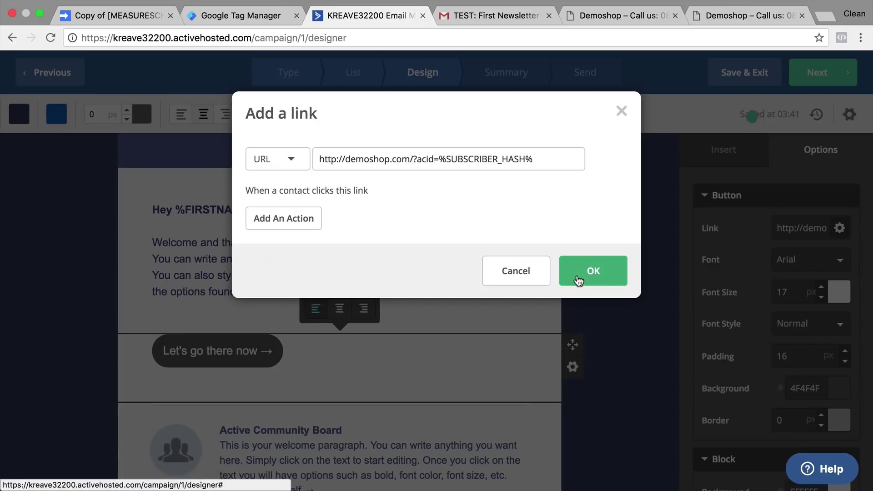
scroll(288, 369, up, 3)
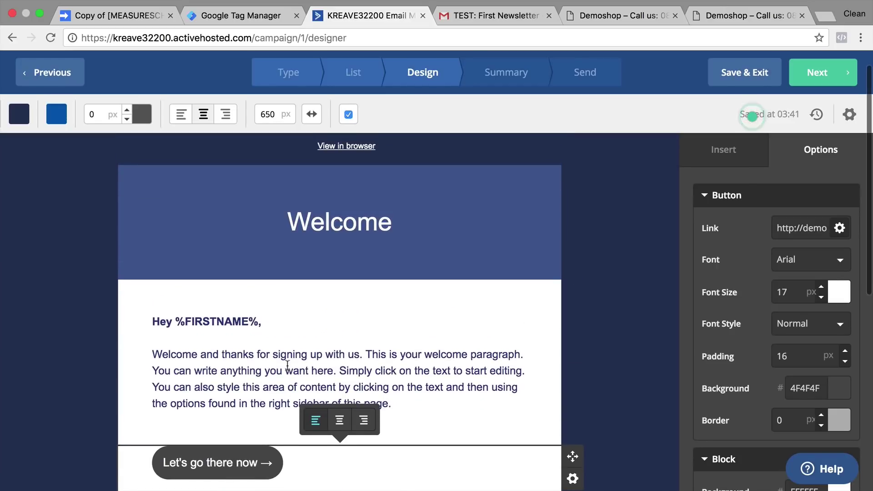
scroll(287, 369, down, 2)
scroll(288, 369, down, 1)
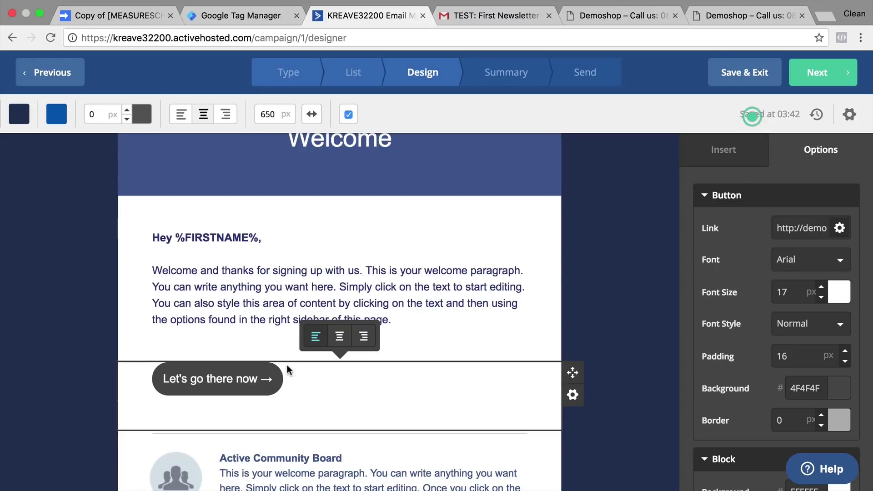
Step: Send a test of the newsletter despite the address warning, then view it in Gmail
click(849, 115)
scroll(492, 307, down, 2)
click(586, 303)
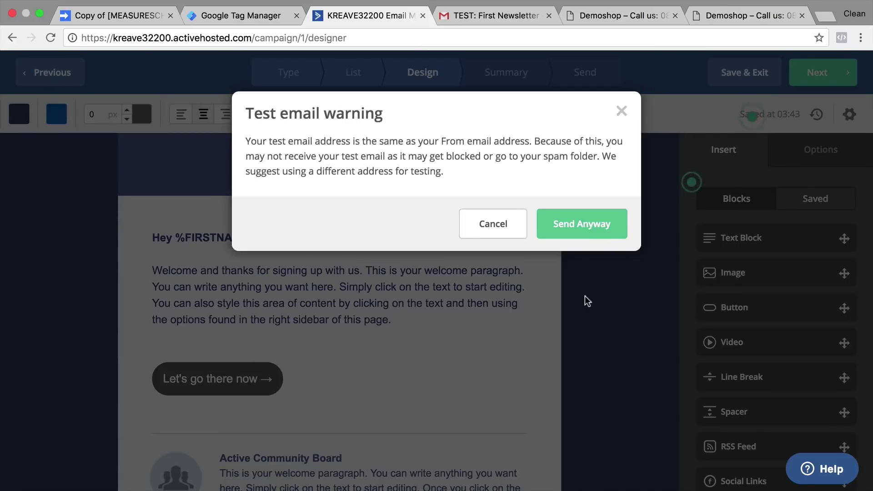
click(587, 225)
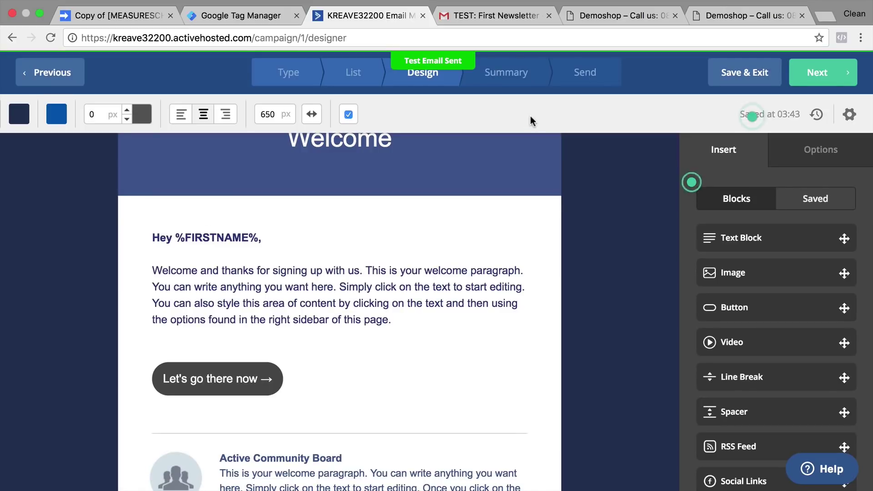
click(474, 15)
scroll(324, 270, up, 1)
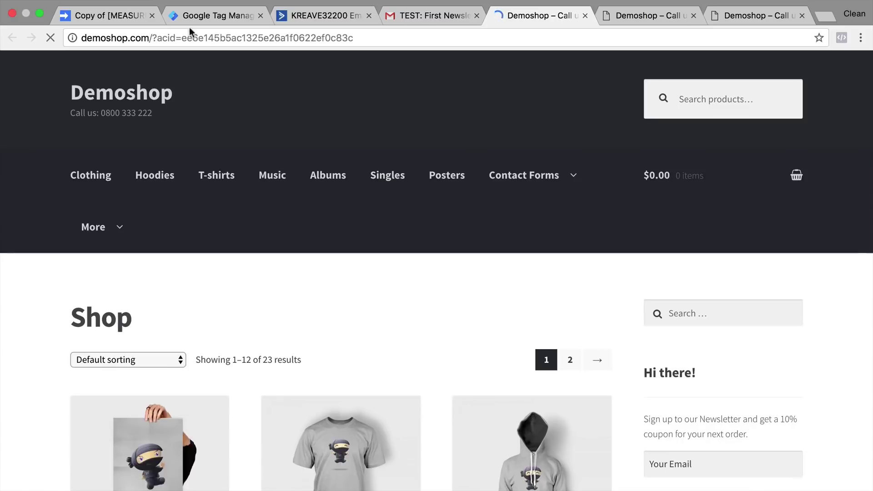
Step: Inspect the acid value in the shop address and the enlarged Tag Manager preview pane
drag(181, 38, 356, 38)
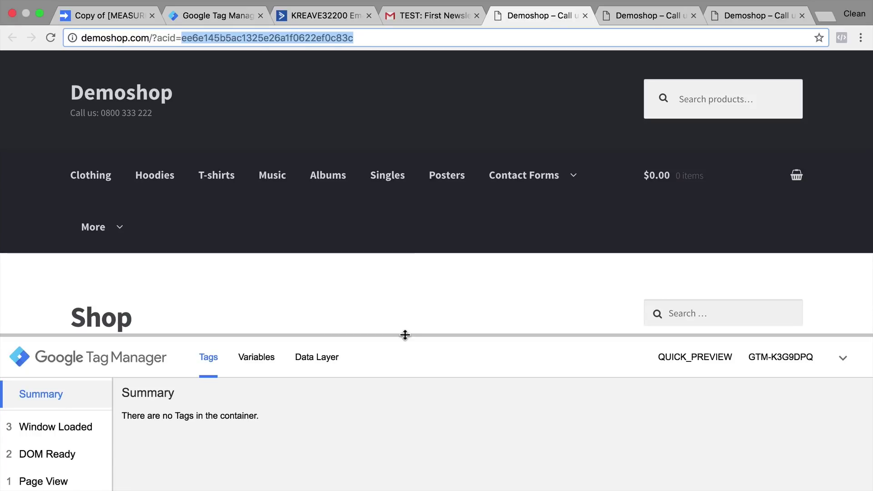
mouse_move(405, 335)
mouse_down()
mouse_move(407, 263)
mouse_move(404, 318)
mouse_up()
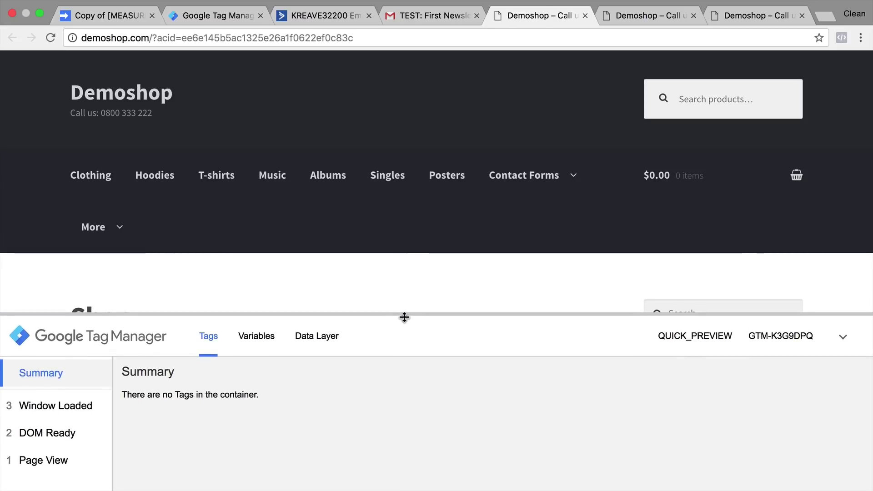
drag(182, 39, 386, 39)
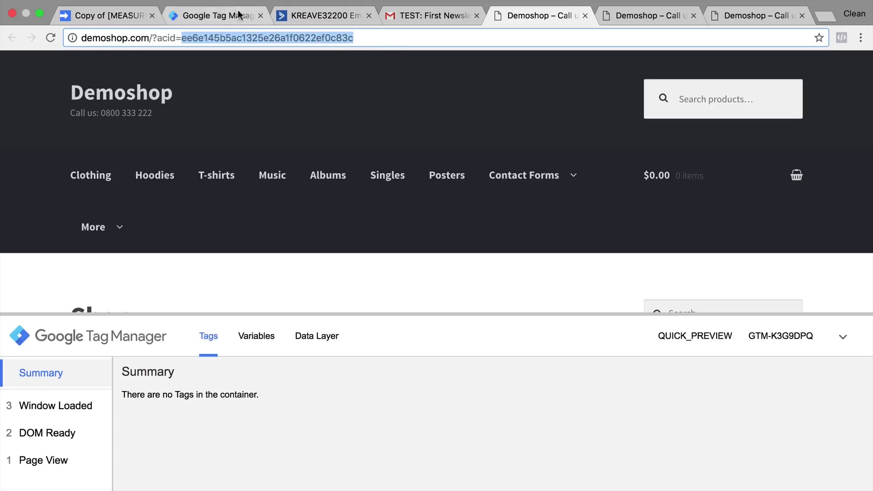
click(238, 16)
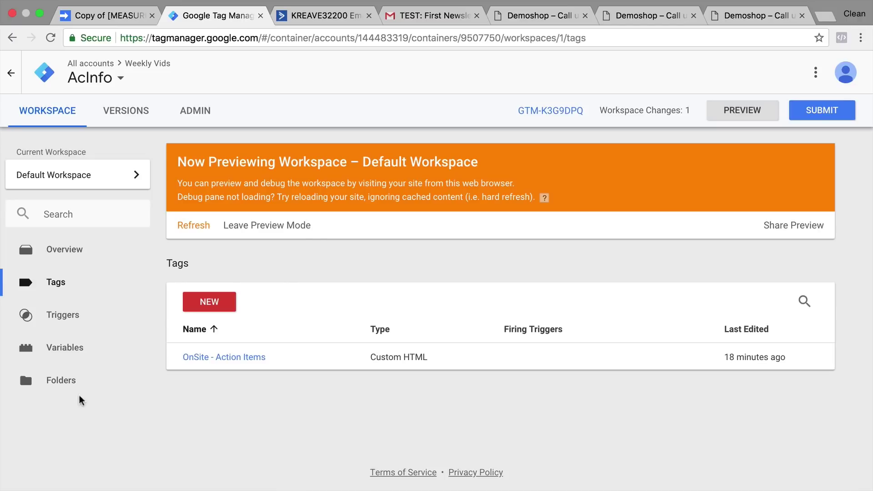
Step: Create a new user-defined URL variable with component type Query
click(68, 350)
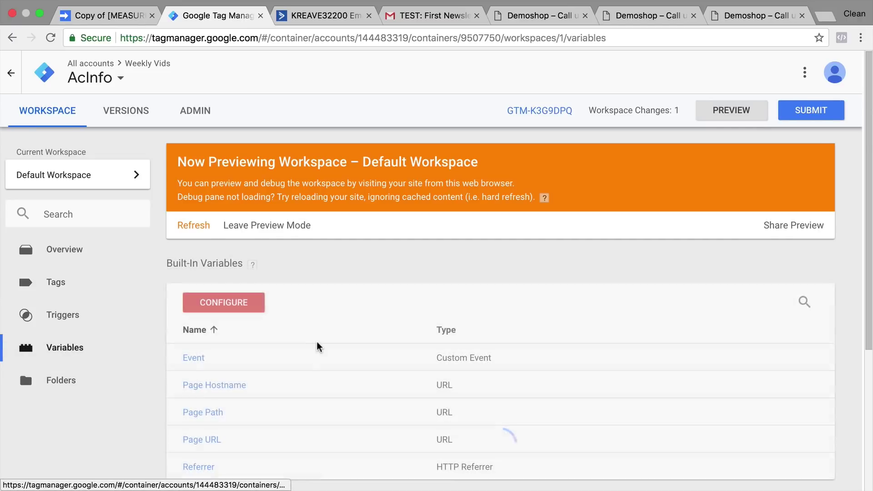
scroll(318, 347, down, 5)
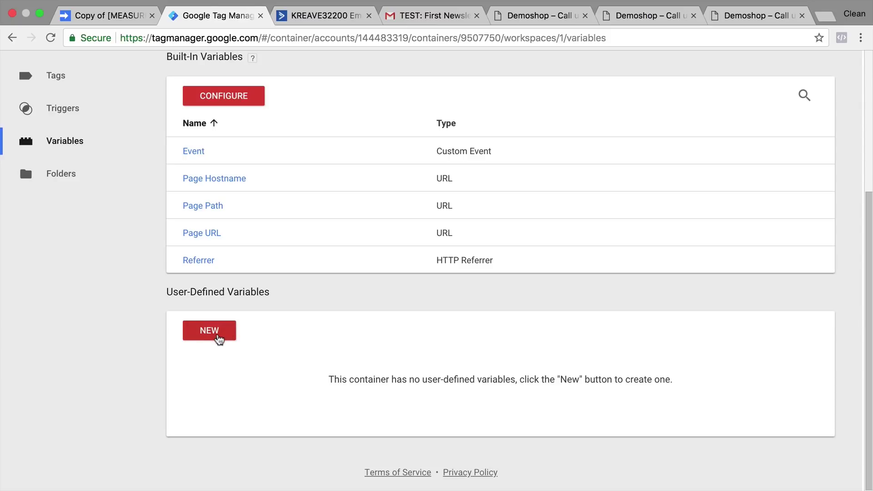
click(209, 332)
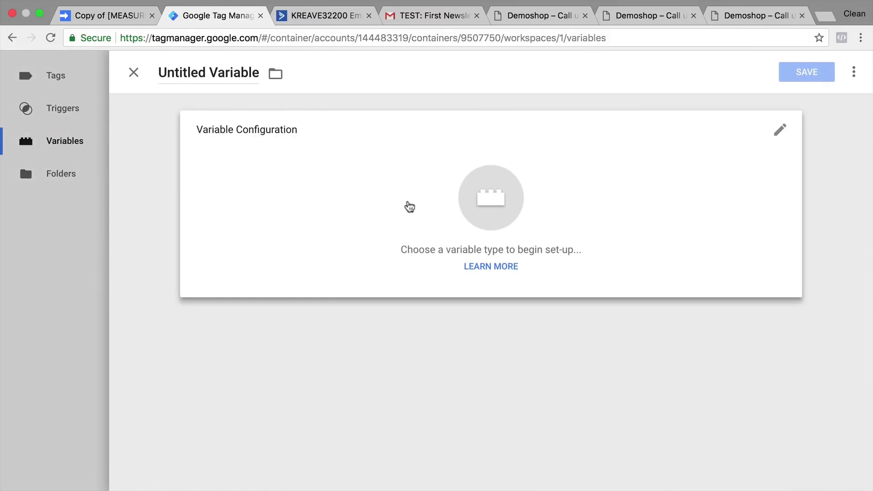
click(405, 205)
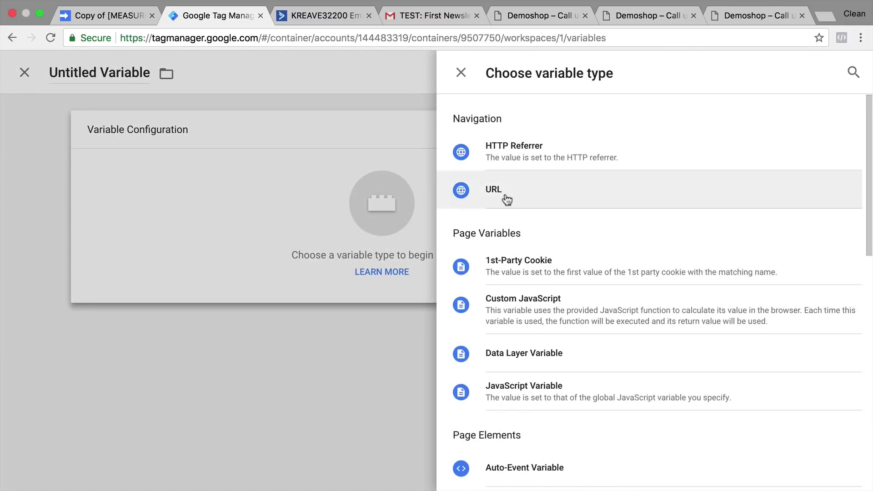
click(506, 200)
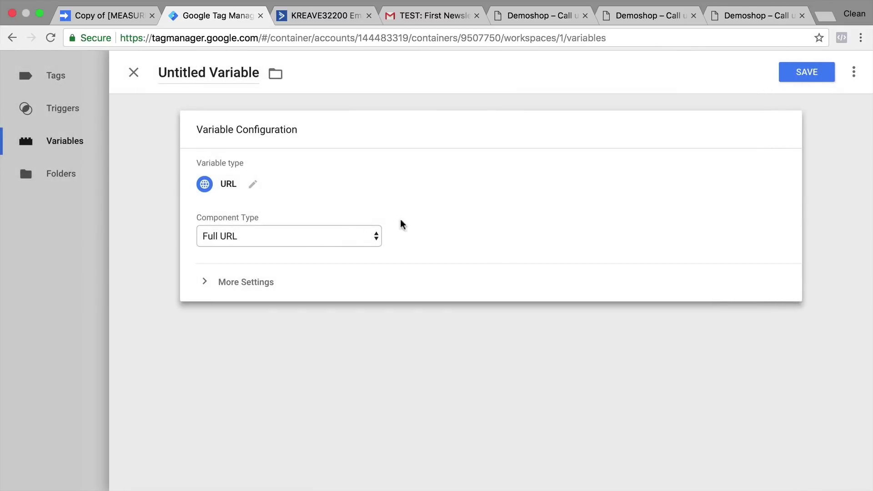
click(335, 240)
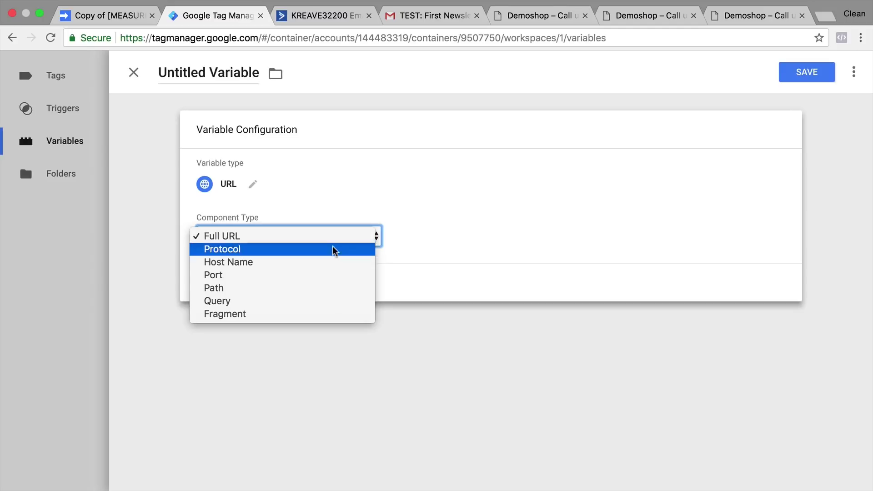
click(329, 301)
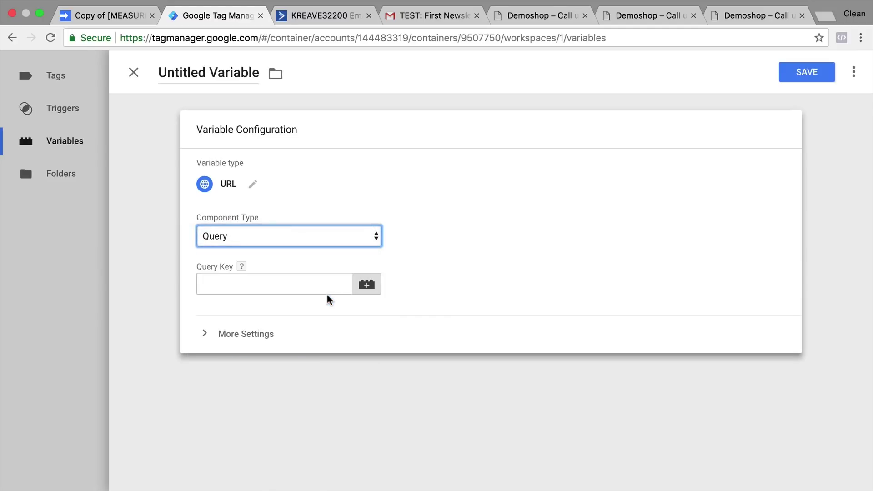
Step: Set its query key to acid, name it 'url - acid', and save it
click(313, 283)
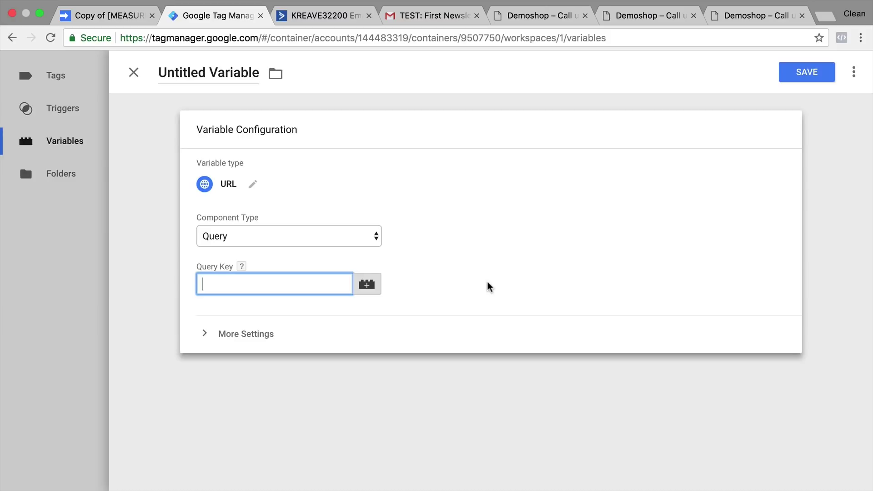
click(672, 18)
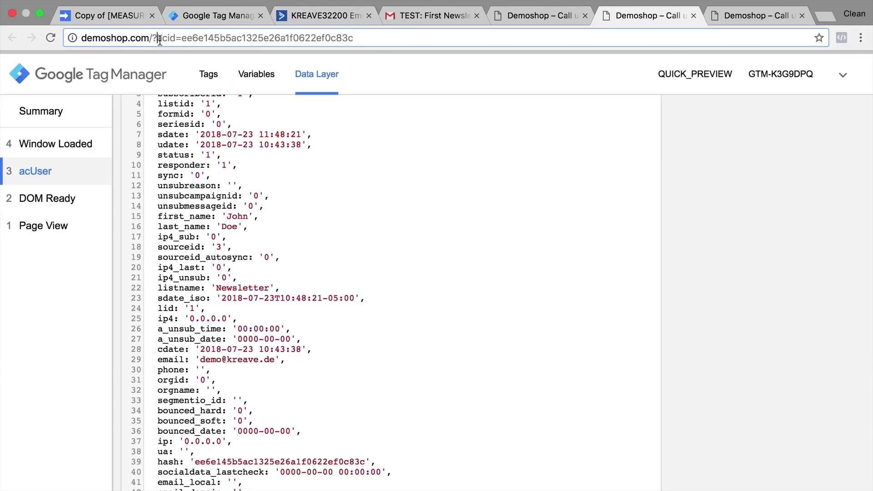
drag(156, 38, 178, 40)
click(200, 17)
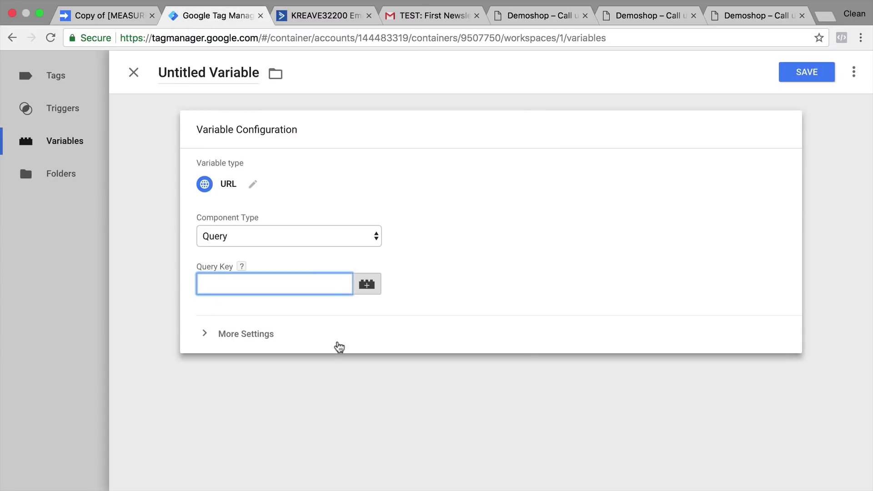
text(acid)
click(242, 68)
text(u)
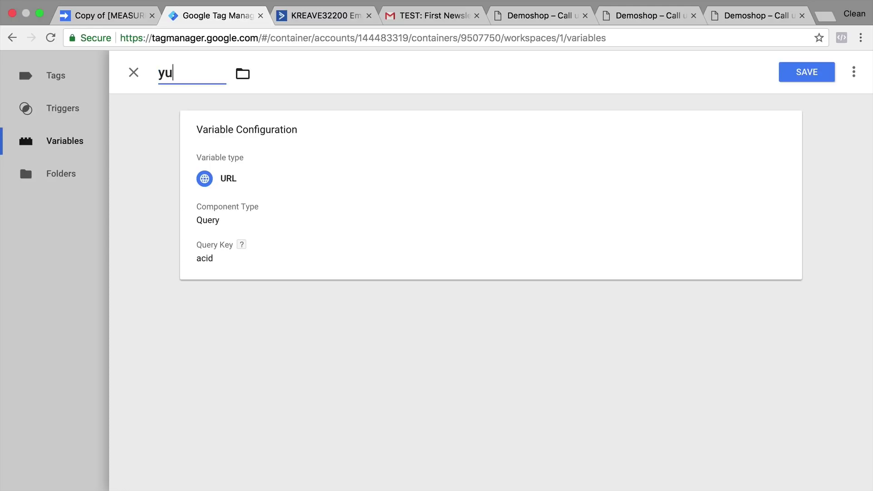
text(rl - acid)
click(803, 70)
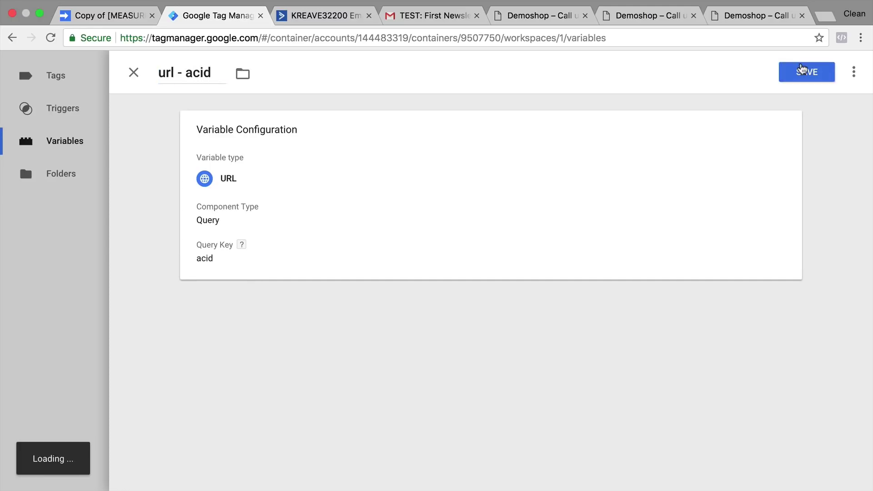
scroll(310, 195, up, 3)
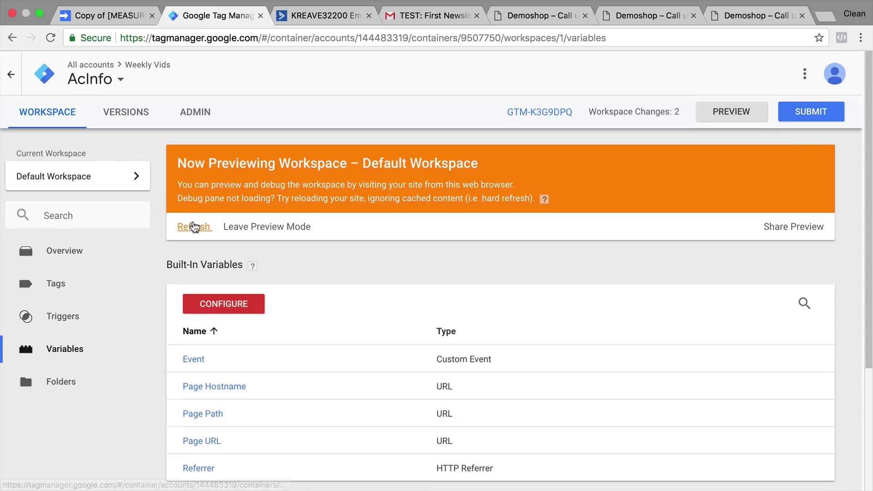
Step: Refresh the preview and reload the Demoshop page in debug mode
click(194, 225)
click(545, 15)
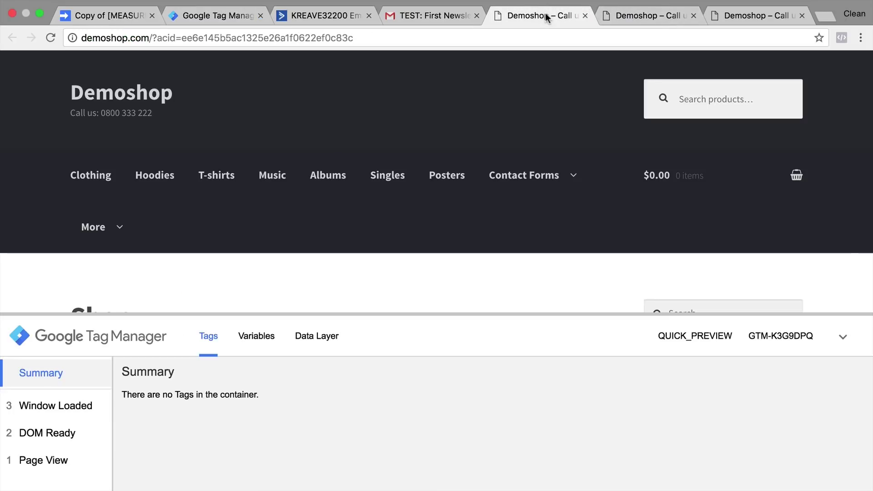
key(super+r)
click(694, 15)
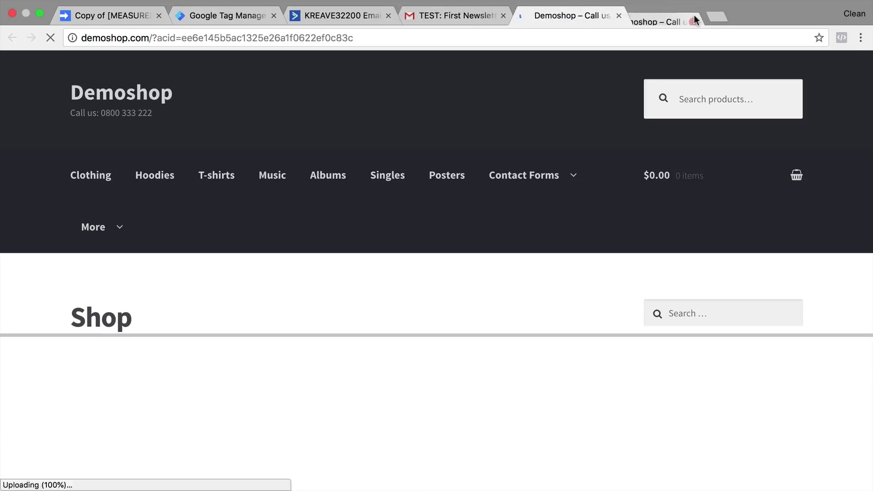
Step: Check that url - acid returns the subscriber hash at Window Loaded
click(257, 357)
click(41, 426)
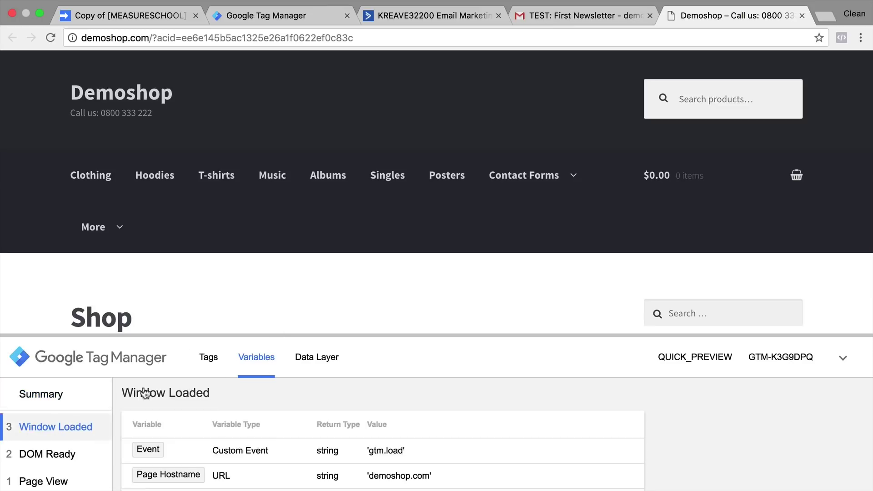
drag(229, 335, 238, 170)
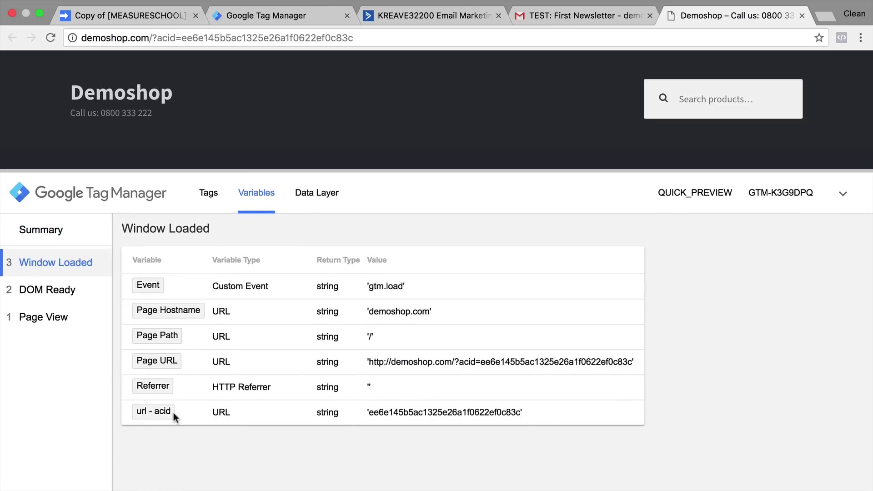
drag(368, 412, 521, 411)
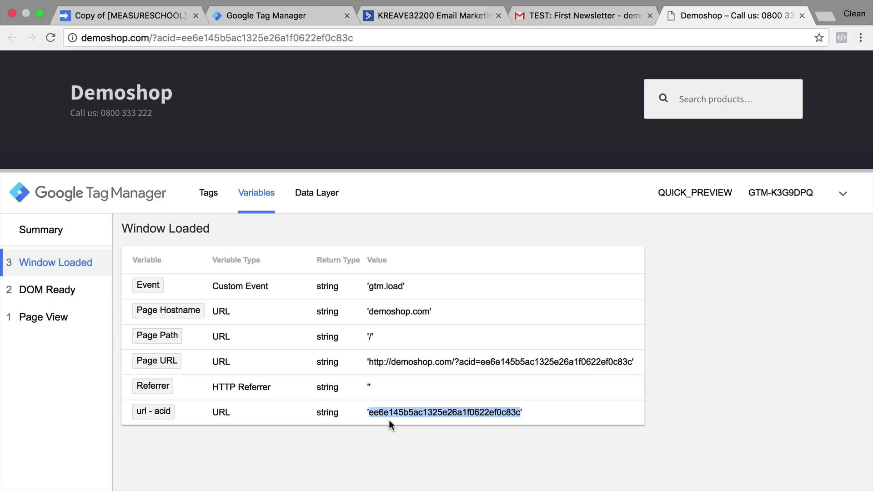
click(253, 15)
Step: Create a new Page View trigger limited to Some Page Views
click(62, 317)
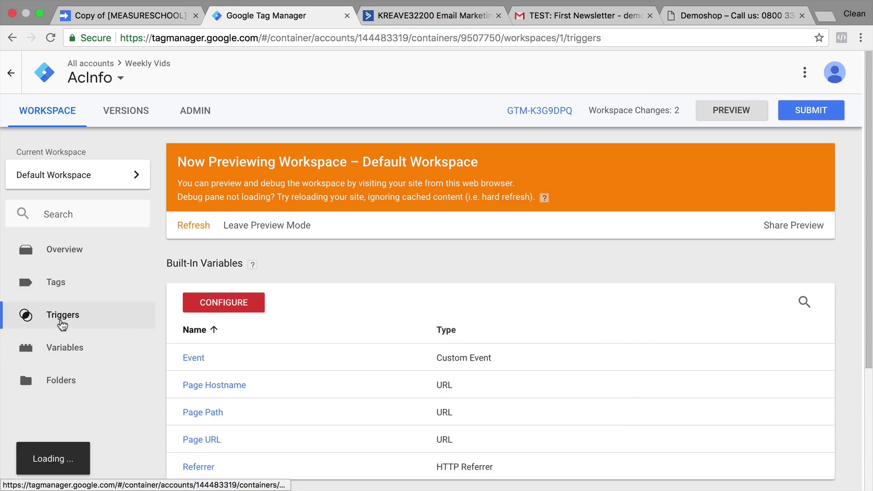
click(208, 302)
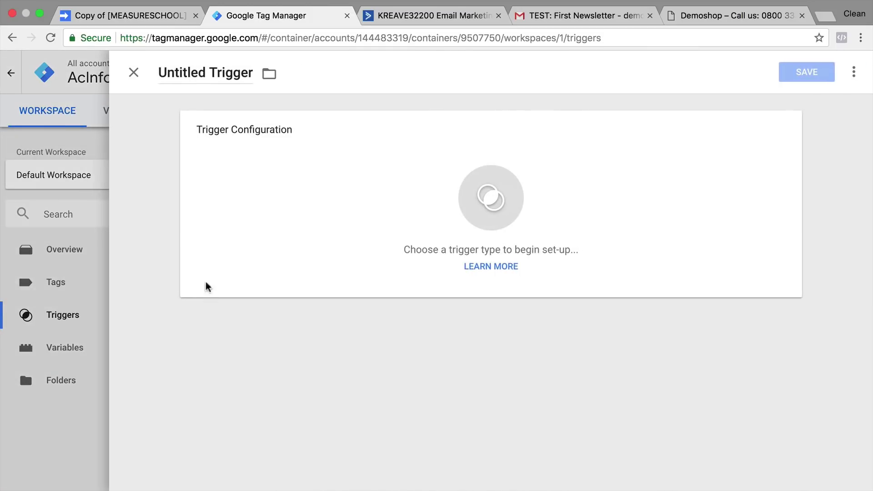
click(187, 78)
click(316, 176)
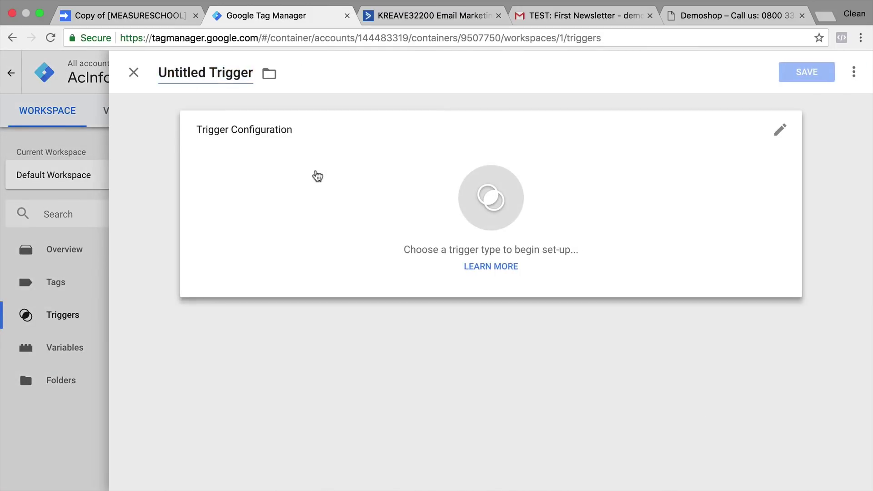
click(533, 199)
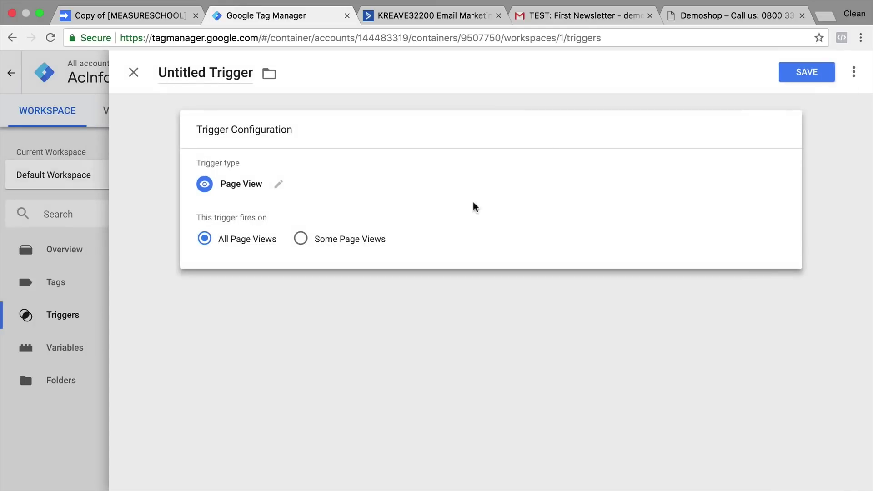
click(360, 243)
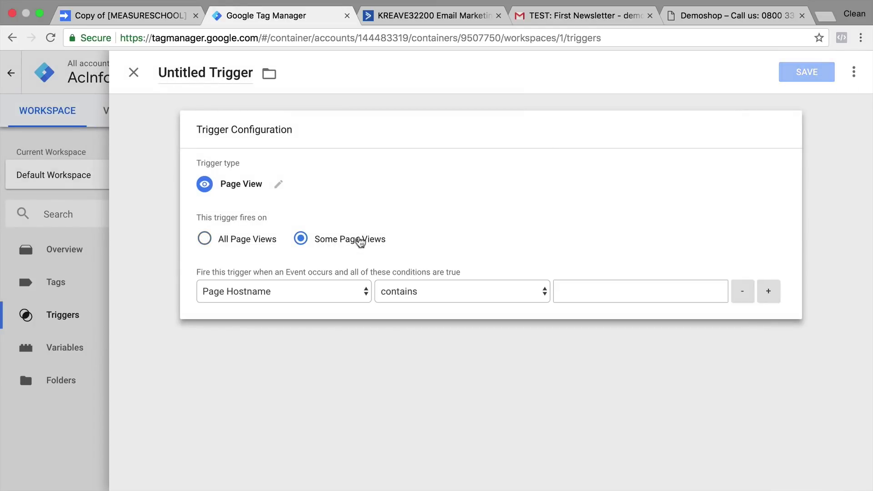
Step: Add condition url - acid does not equal undefined, name it 'pv - acid is present', save
click(294, 294)
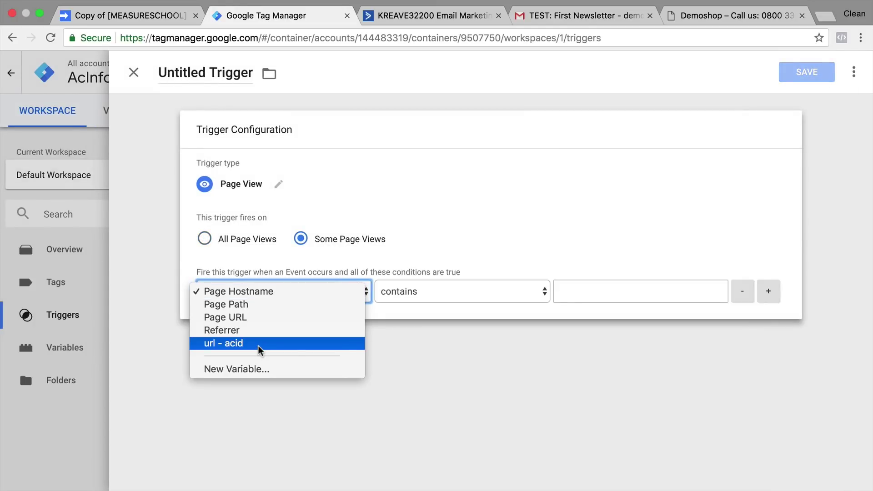
click(257, 345)
click(414, 297)
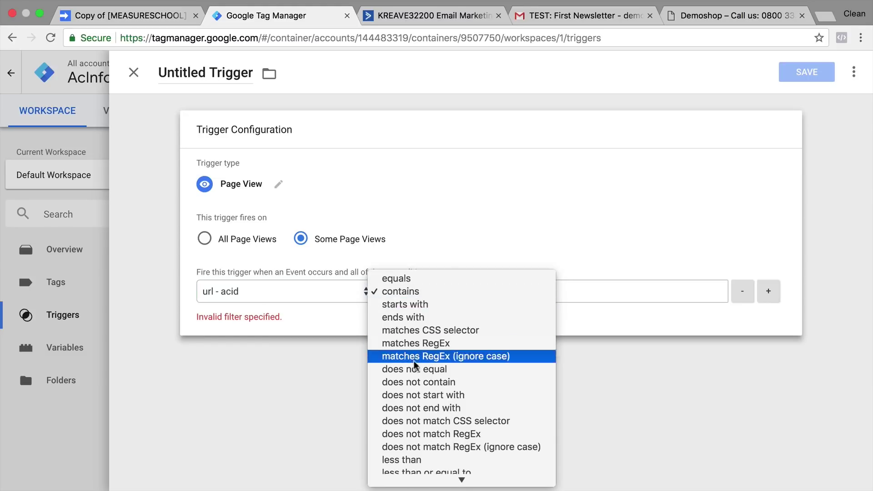
click(412, 372)
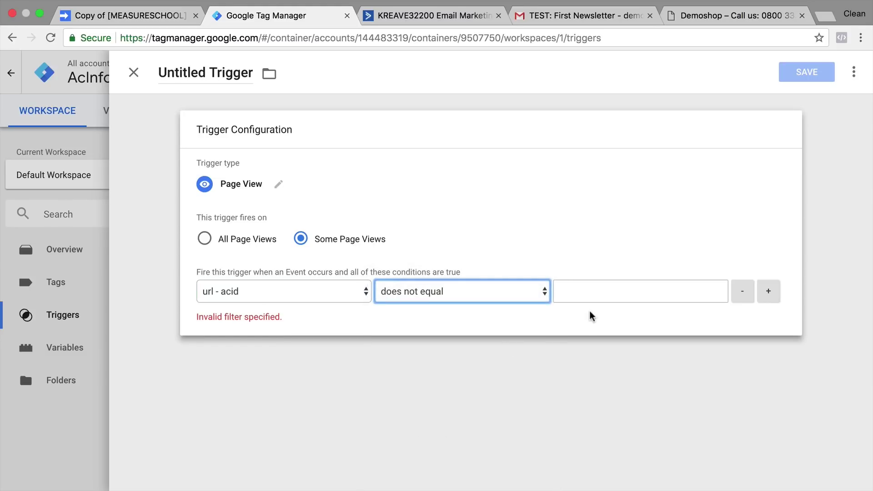
click(594, 298)
text(undefi)
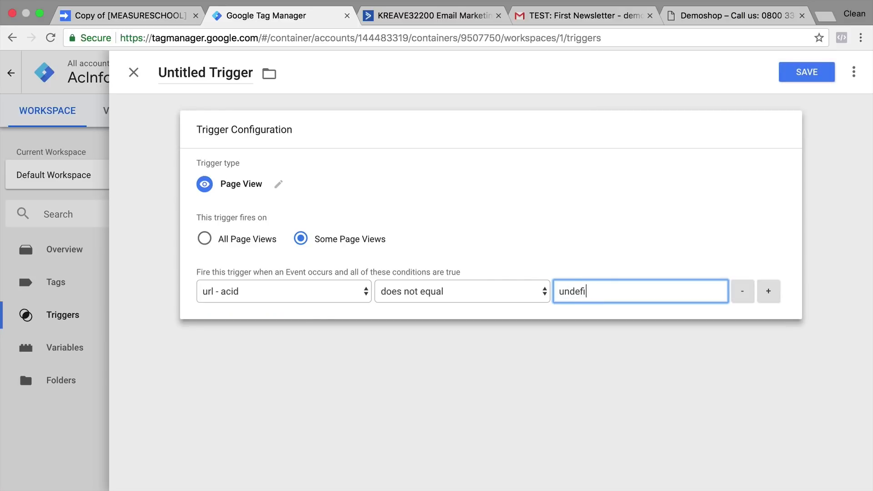
text(ned)
click(191, 73)
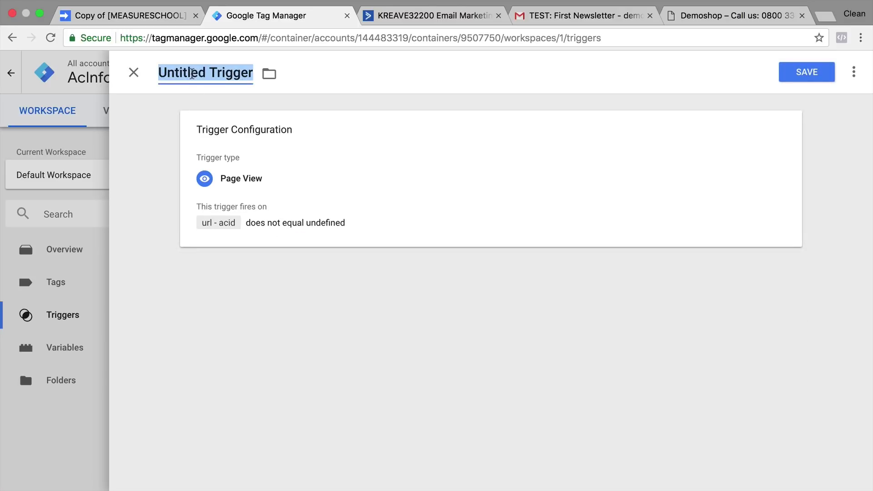
text(pv - )
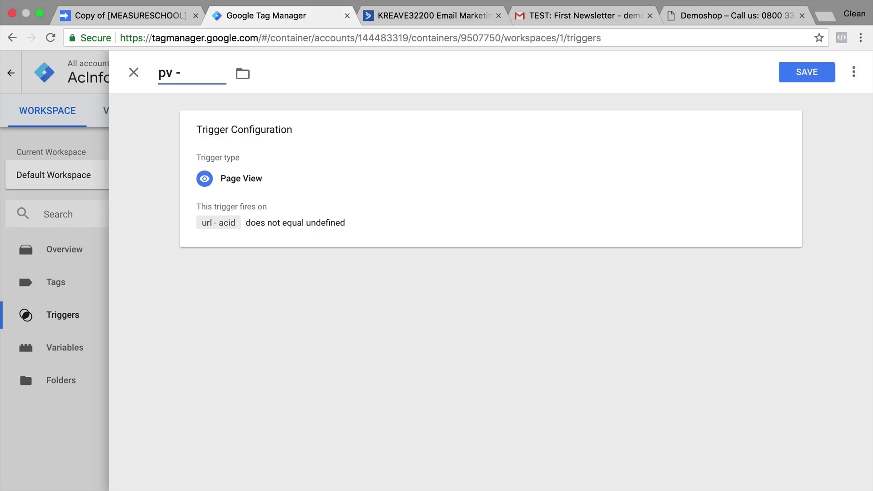
text(acid is)
text( present)
click(809, 75)
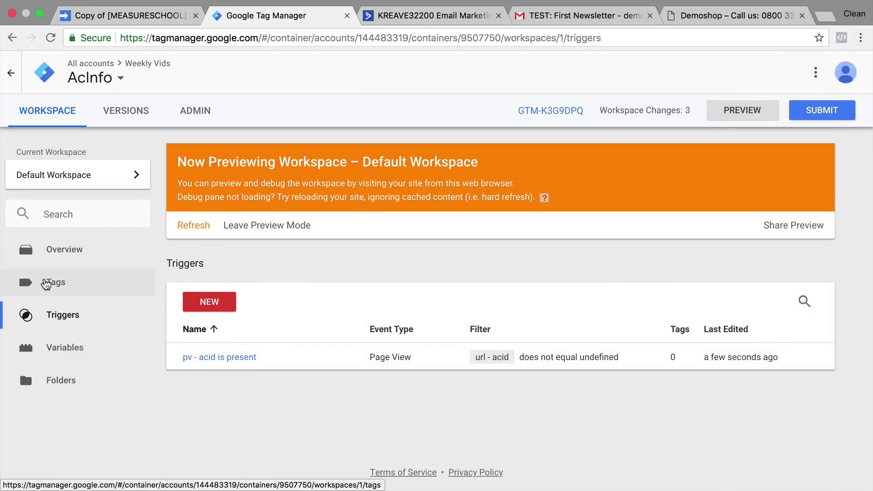
Step: Create a new tag and rename it 'Listener - AC Contact Information'
click(45, 284)
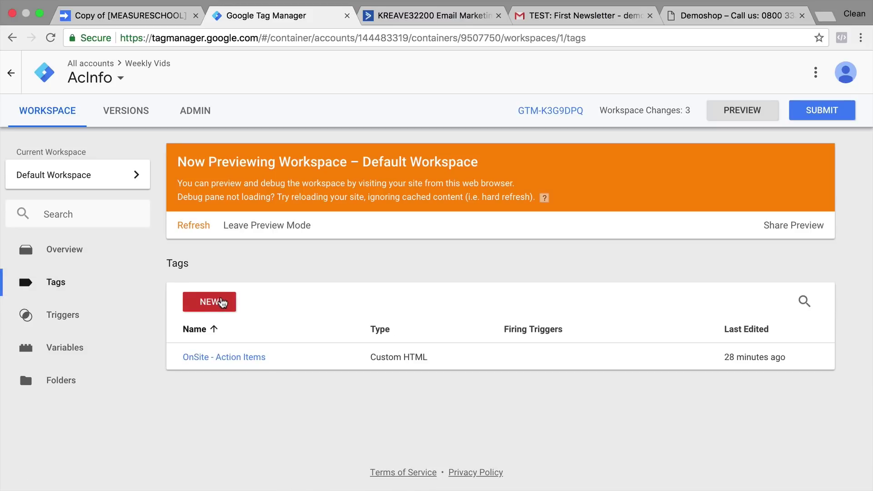
click(147, 15)
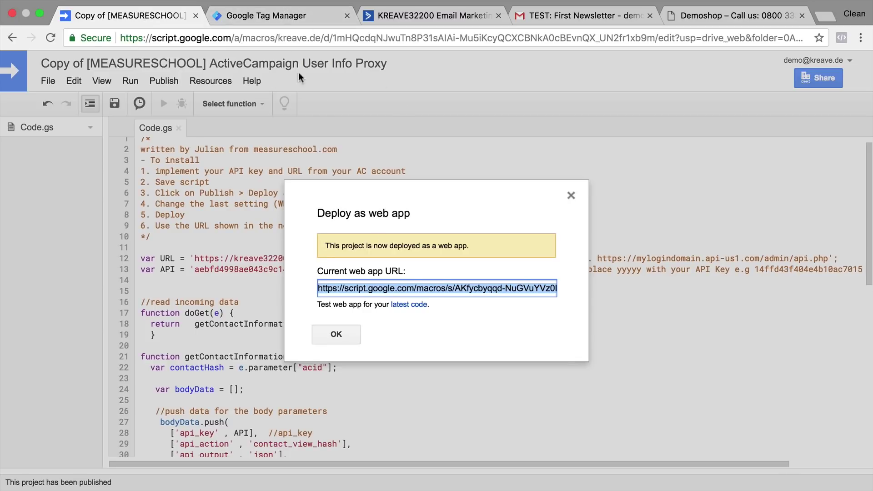
click(276, 23)
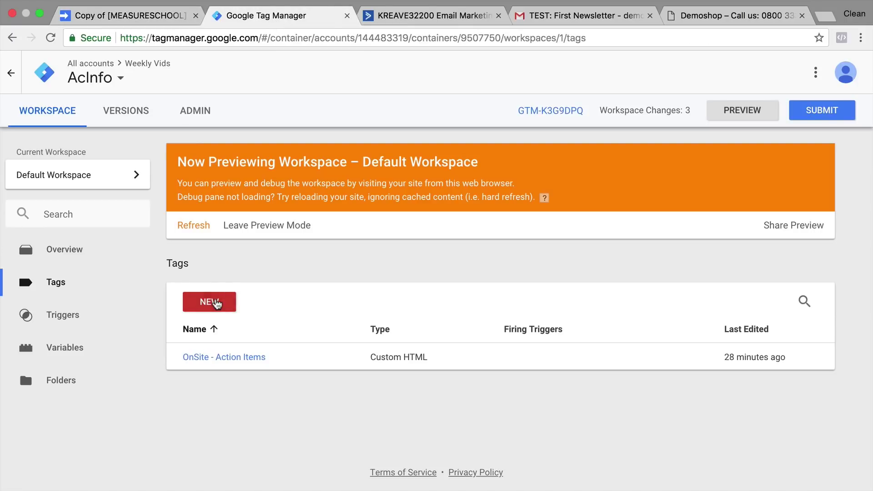
click(211, 302)
triple_click(200, 64)
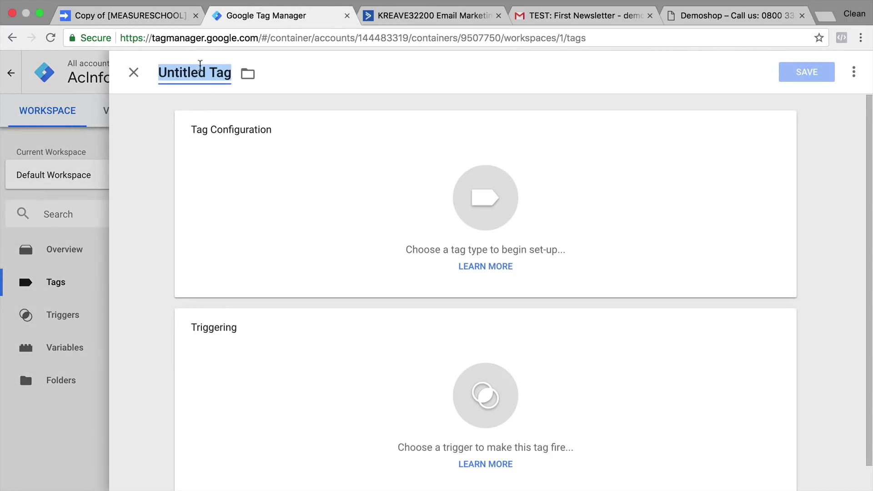
text(Listener - AC)
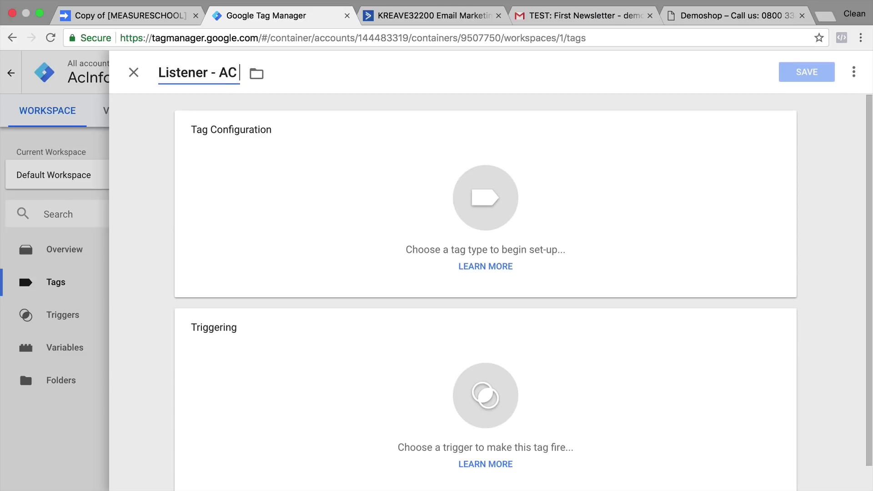
text( Contact In)
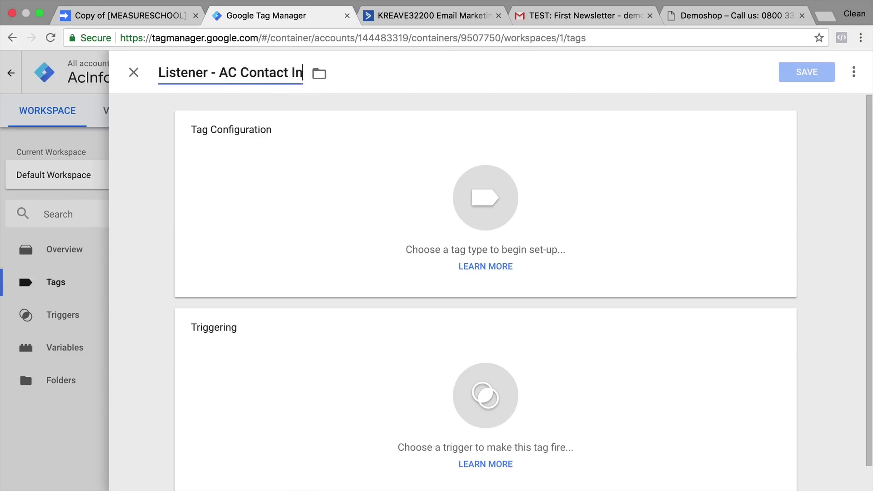
text(formation)
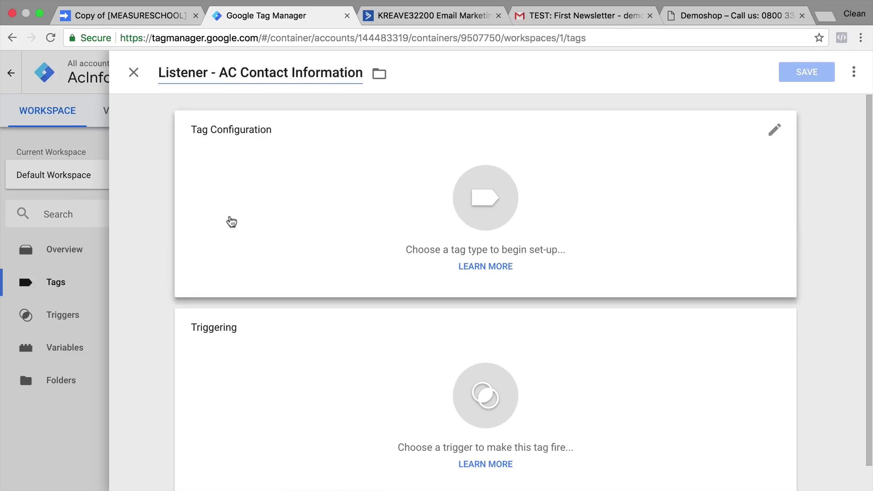
click(232, 217)
scroll(584, 377, down, 3)
Step: Paste the listener script into a Custom HTML tag, replacing the placeholder with the web app URL
click(583, 377)
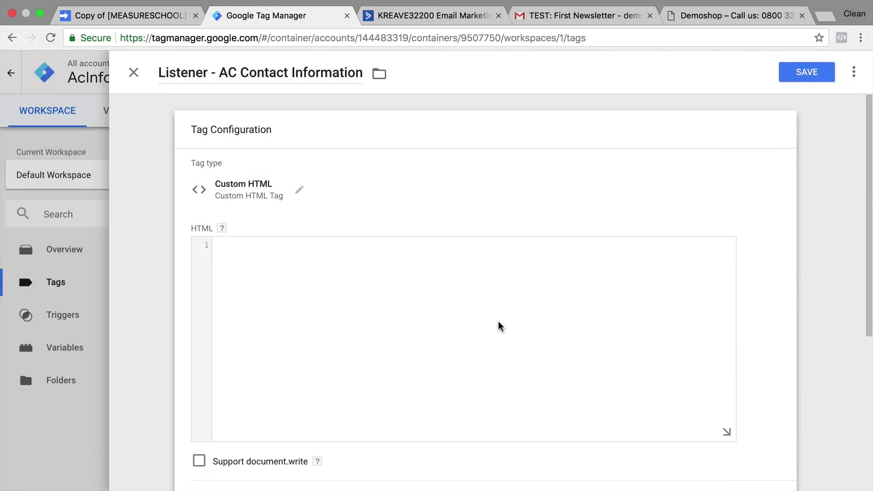
key(ctrl+v)
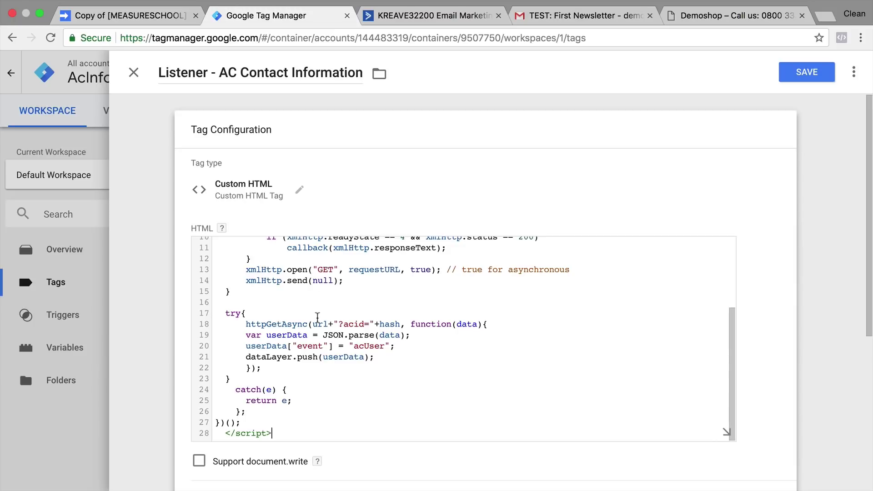
scroll(317, 317, up, 5)
scroll(317, 317, down, 3)
scroll(318, 317, up, 3)
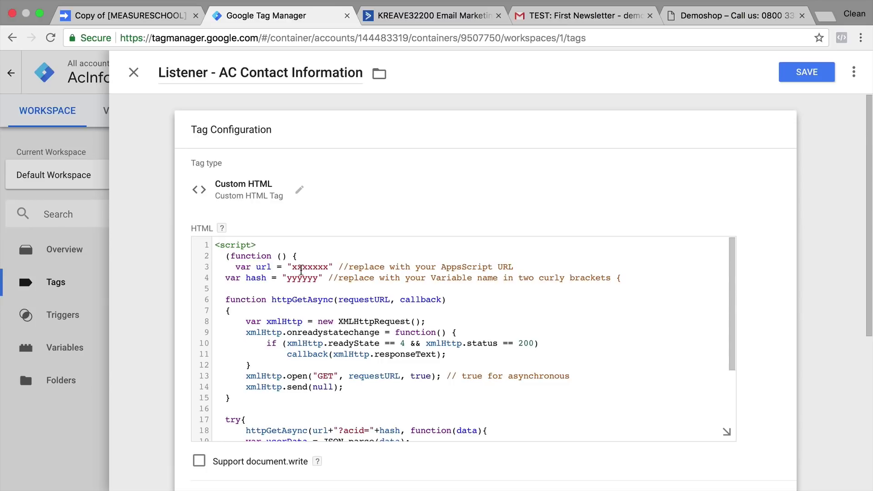
double_click(301, 270)
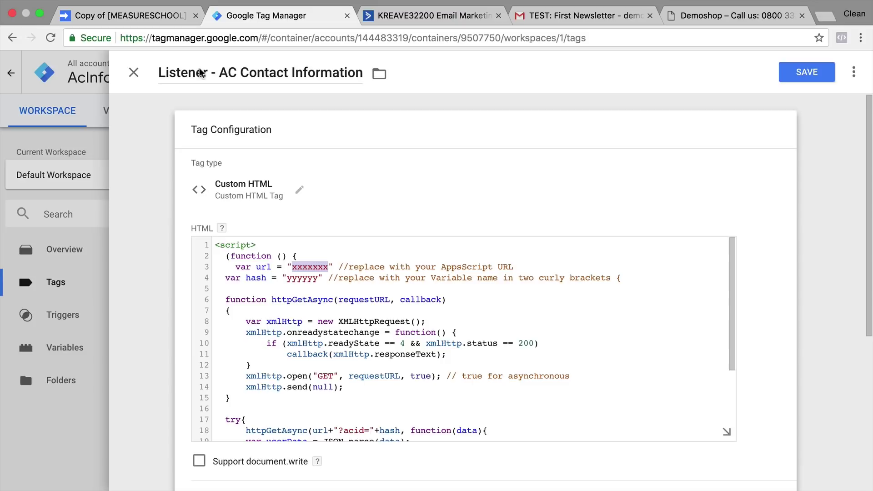
click(157, 16)
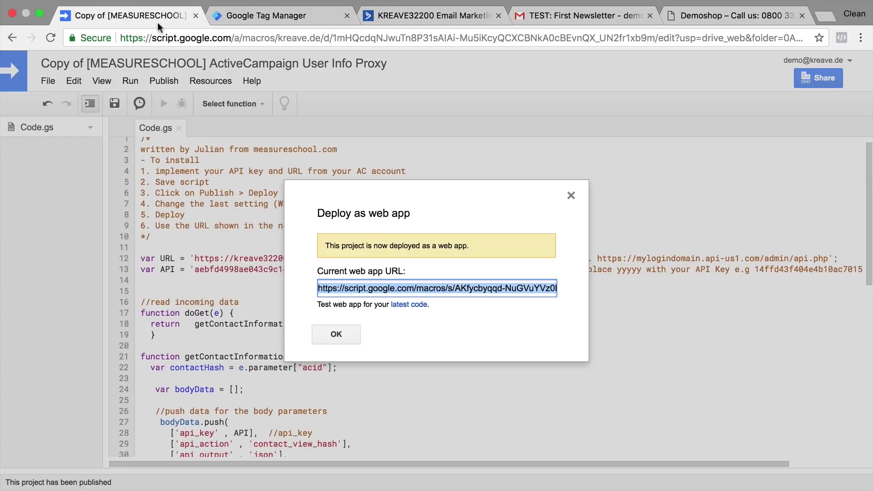
click(297, 22)
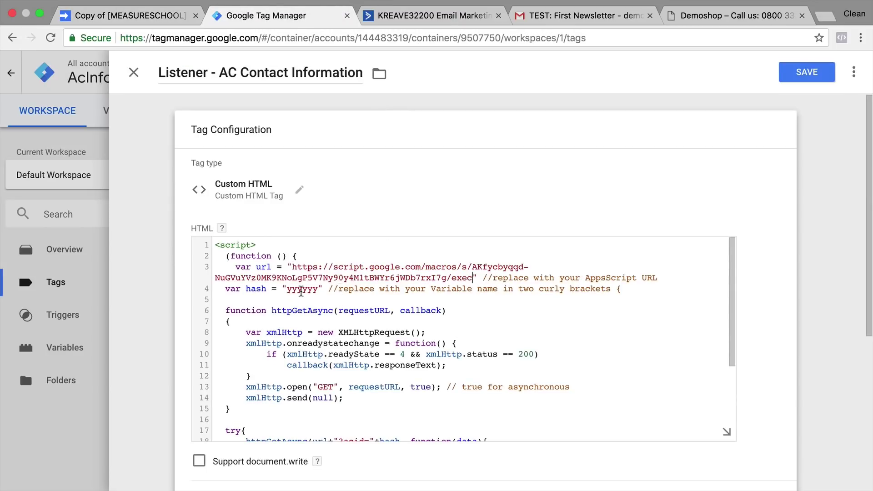
Step: Replace the yyyyyy hash placeholder with the {{url - acid}} variable
double_click(301, 289)
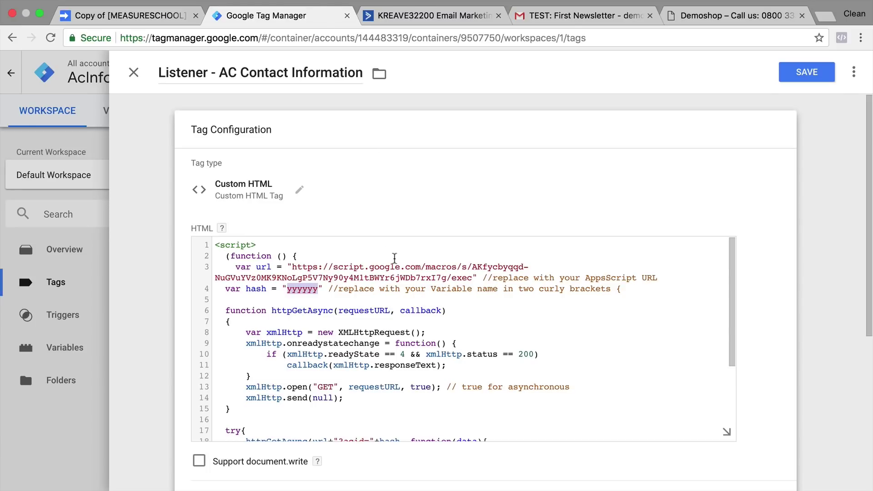
key(BackSpace)
text({{)
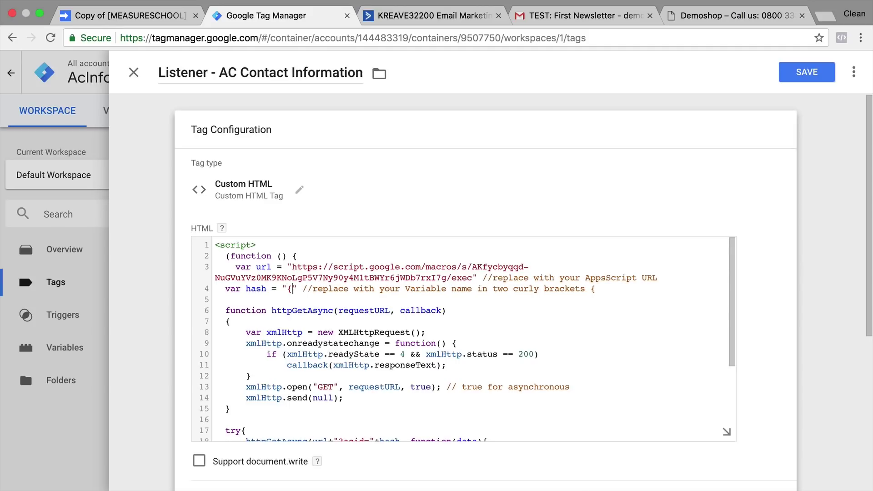
key(Down)
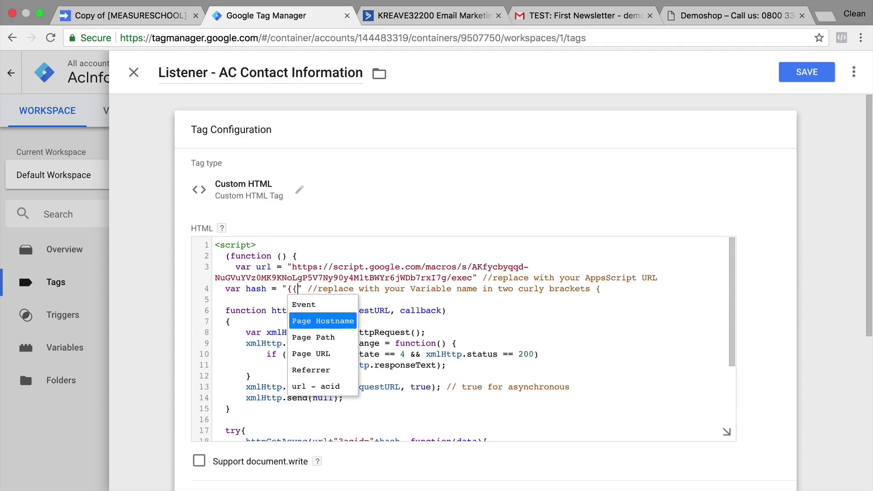
key(Down)
key(Down)
key(Down)
key(Down)
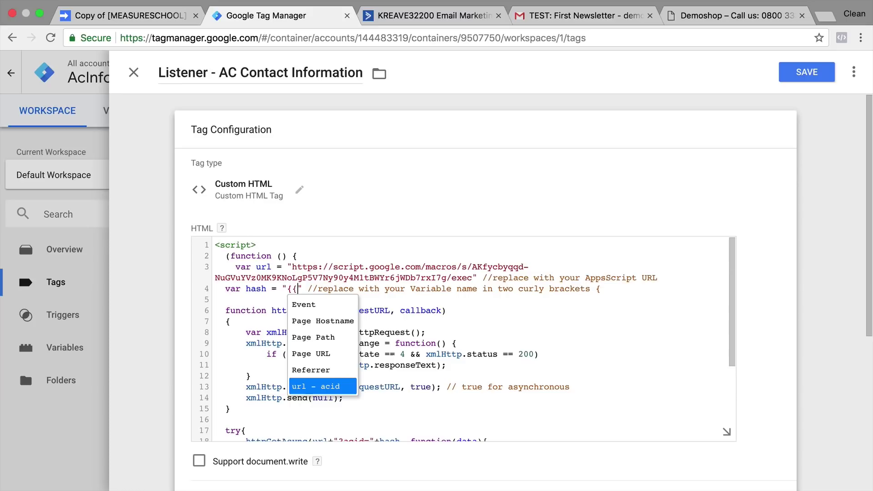
key(Return)
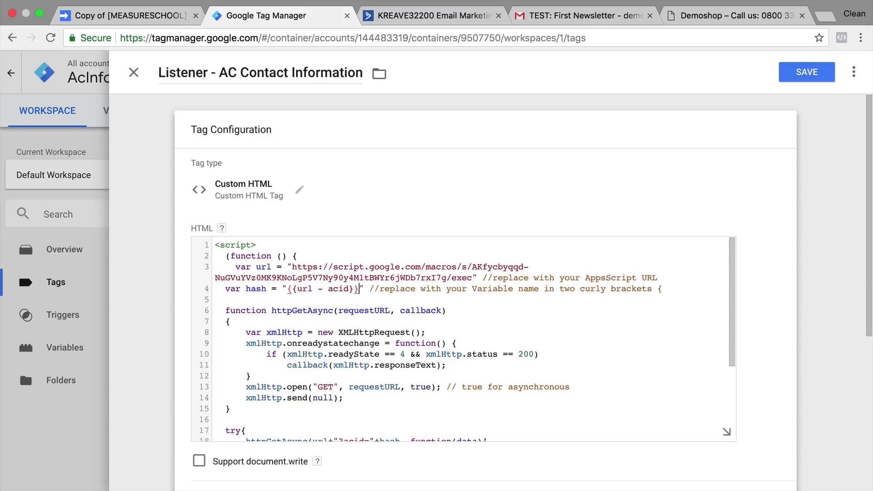
scroll(393, 259, down, 5)
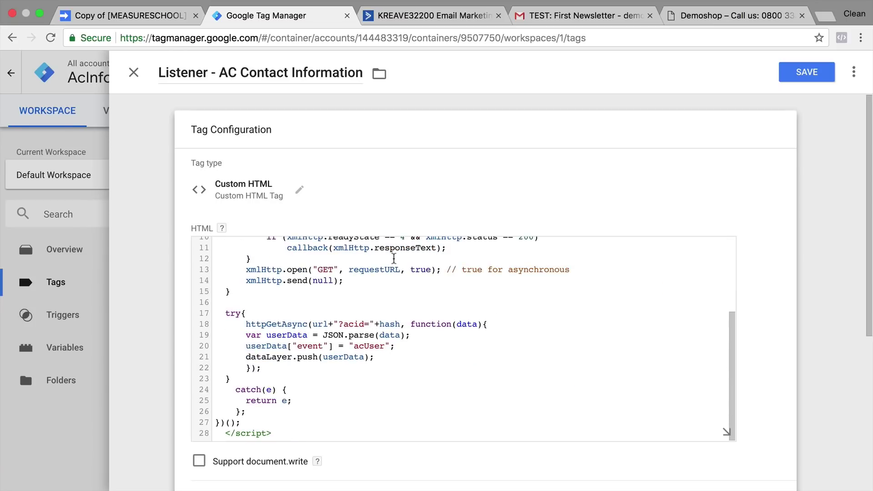
scroll(417, 457, down, 3)
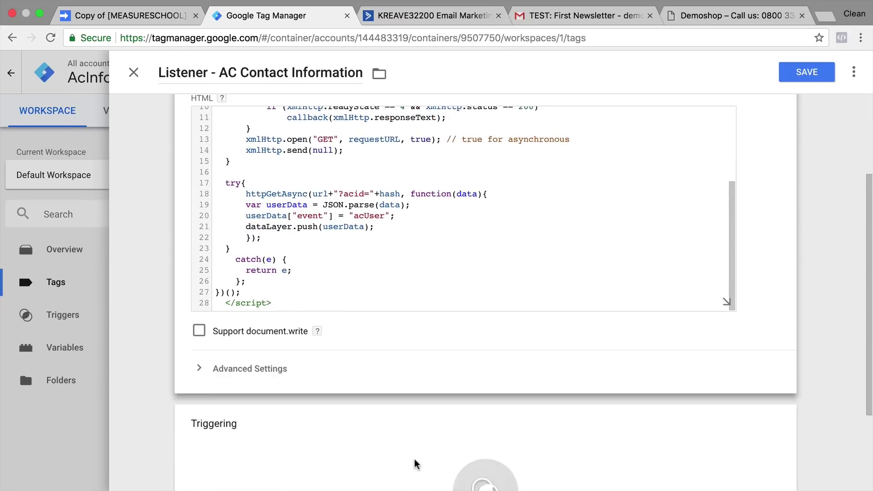
Step: Attach the pv - acid is present trigger, save the listener tag, and refresh the preview
click(404, 370)
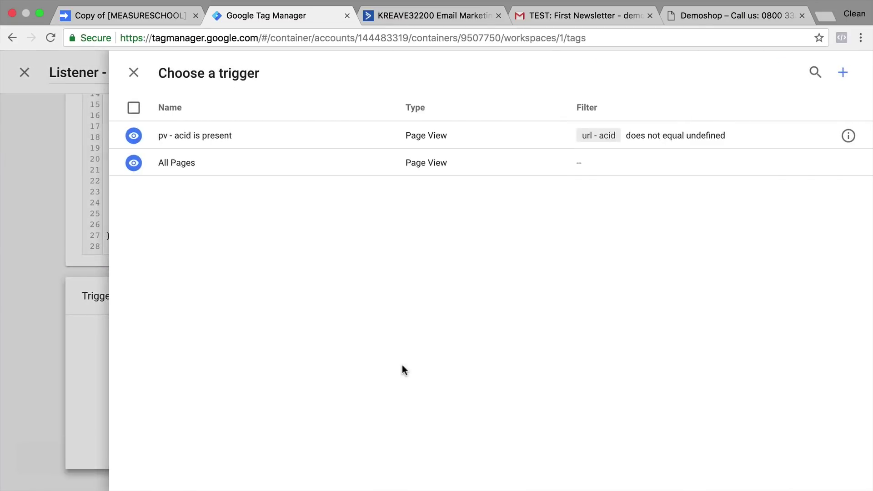
click(207, 143)
click(800, 74)
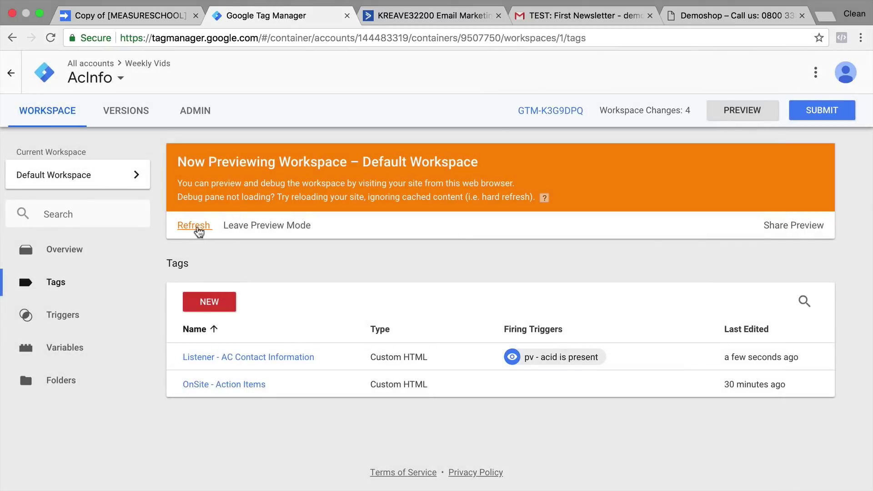
click(198, 229)
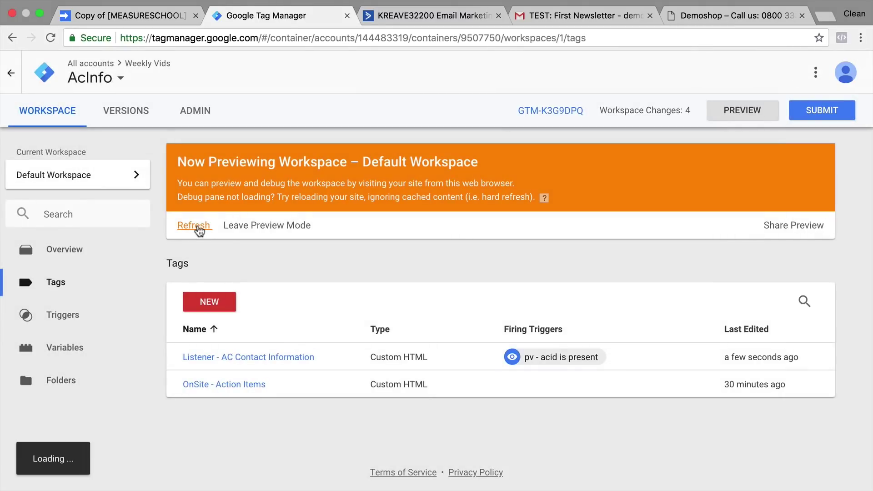
Step: Review the acUser data layer push with the contact's details in the Demoshop debug pane
click(754, 17)
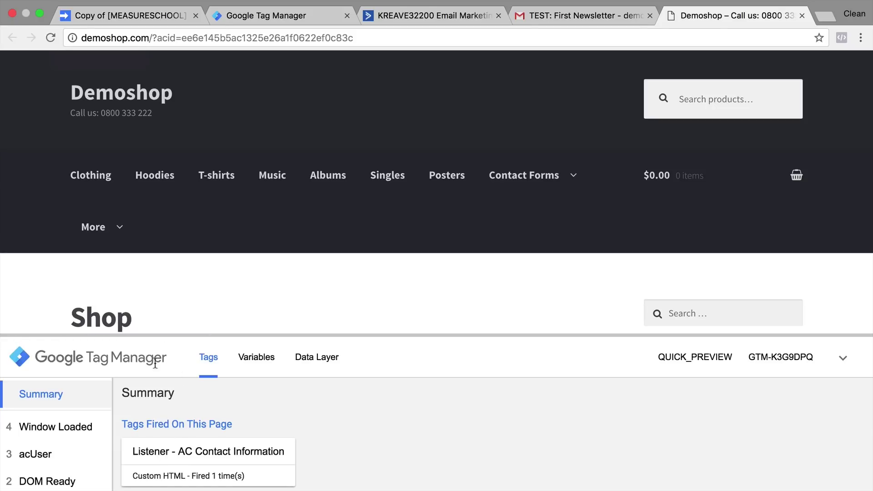
drag(151, 335, 155, 161)
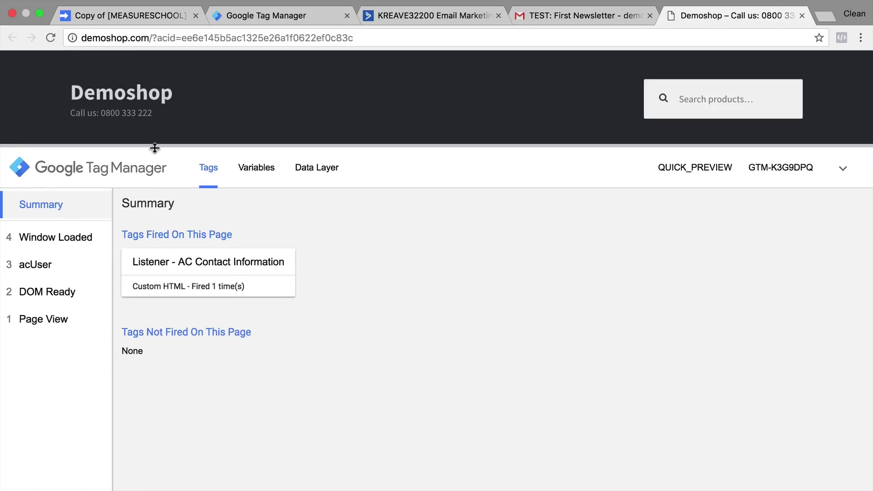
drag(155, 148, 156, 128)
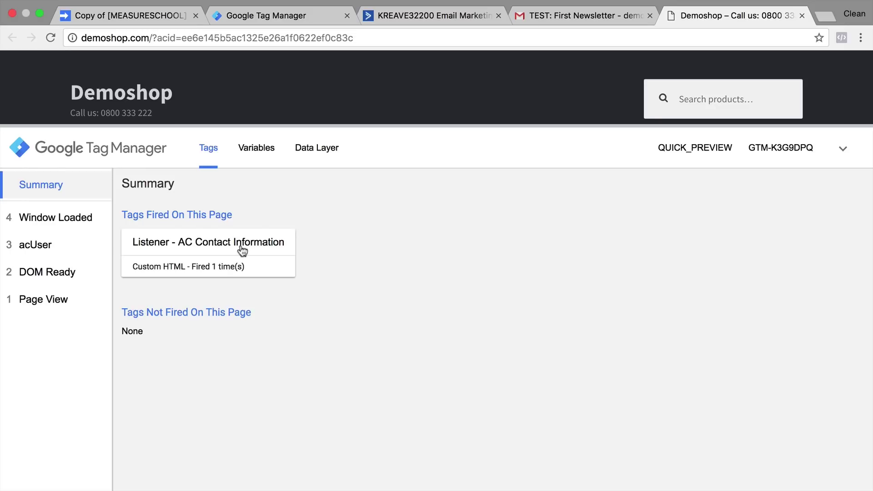
click(46, 258)
click(319, 156)
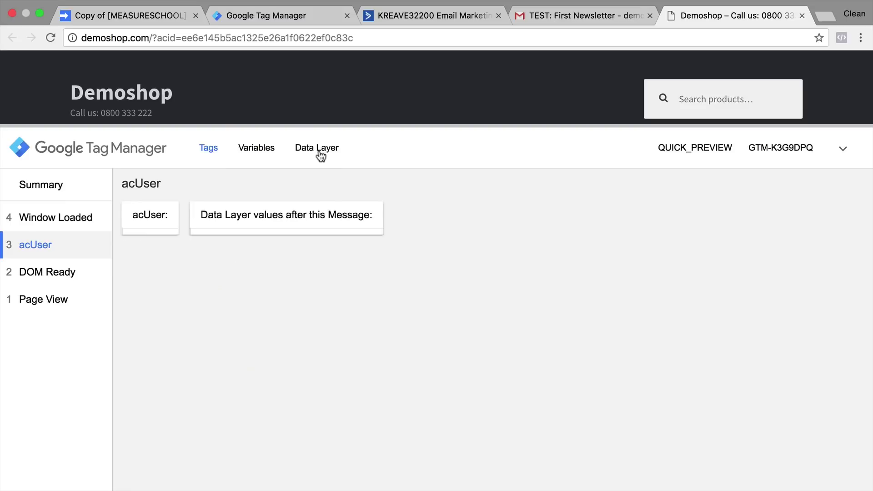
scroll(281, 296, down, 2)
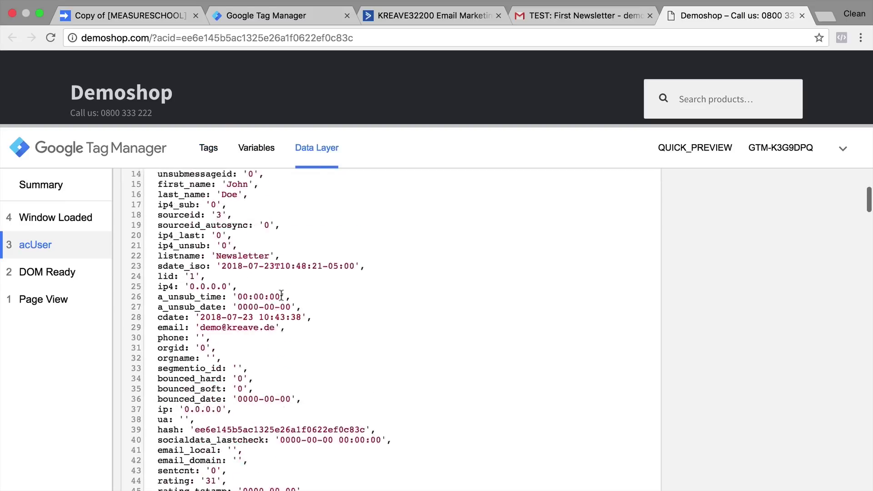
scroll(281, 295, down, 5)
scroll(281, 295, down, 5)
scroll(281, 295, down, 8)
scroll(282, 295, down, 5)
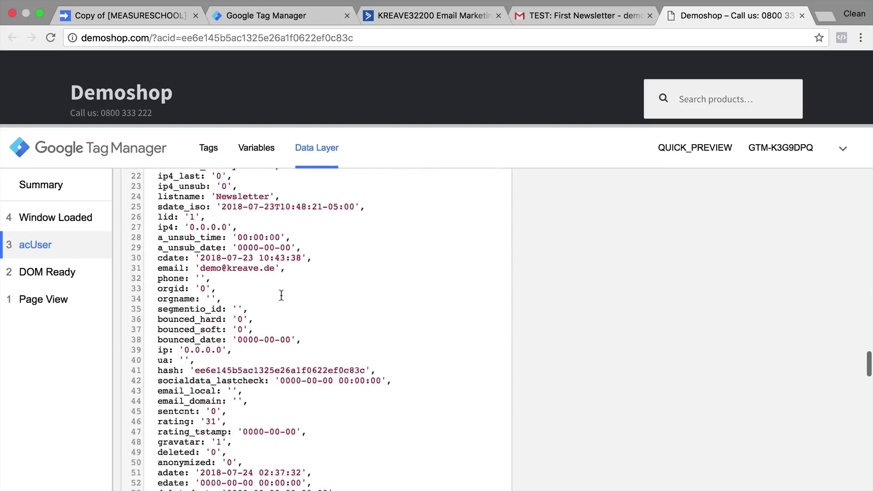
scroll(281, 294, down, 5)
scroll(281, 295, down, 5)
scroll(281, 295, down, 5)
scroll(281, 295, up, 2)
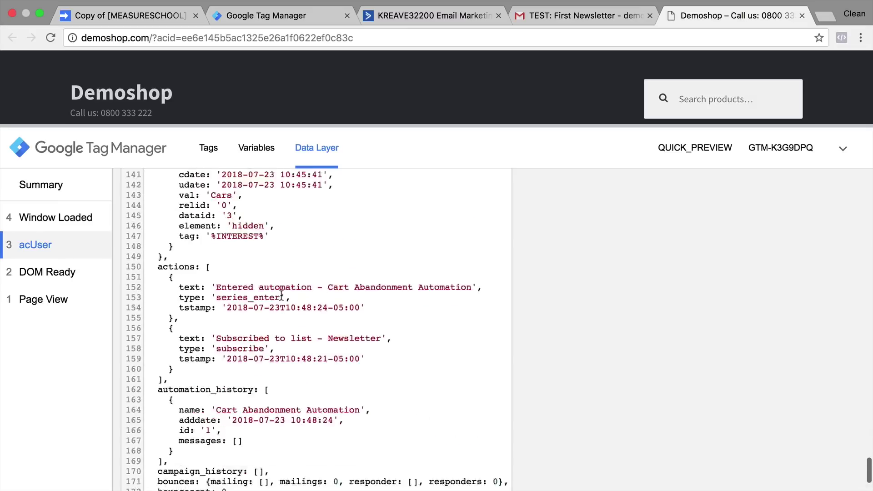
scroll(281, 295, up, 8)
scroll(282, 295, up, 10)
scroll(281, 295, up, 10)
scroll(282, 295, up, 10)
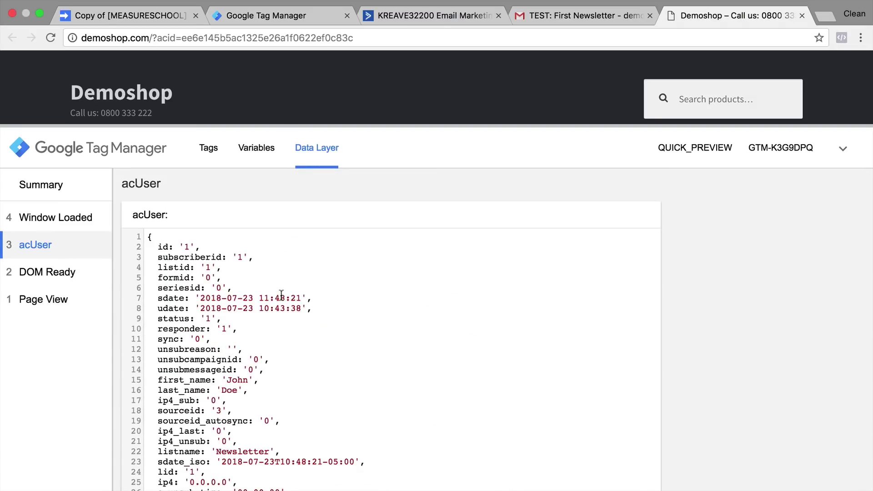
Step: Glance at the newsletter email again, then go back to the Tag Manager workspace
click(561, 25)
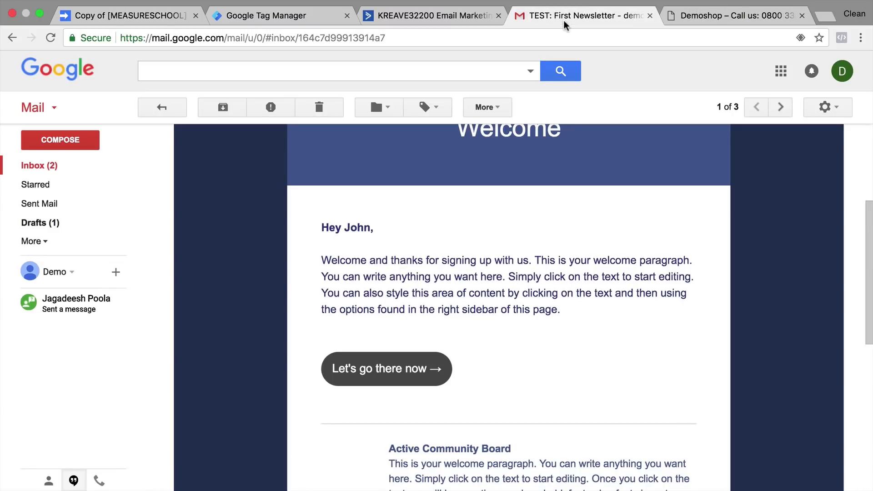
click(697, 17)
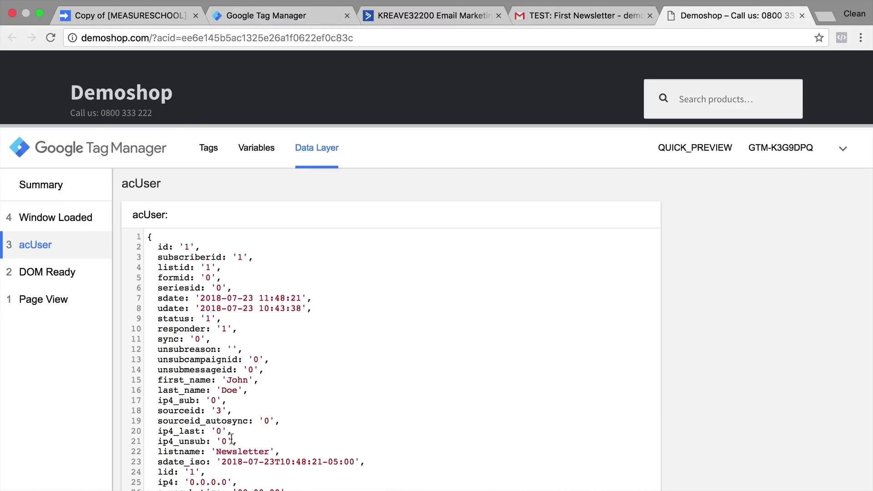
scroll(363, 418, down, 5)
scroll(363, 417, down, 3)
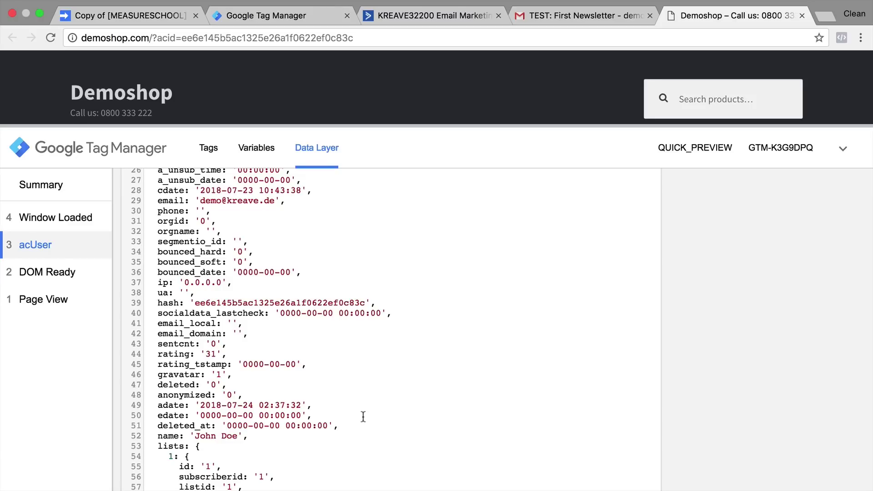
click(265, 17)
click(234, 364)
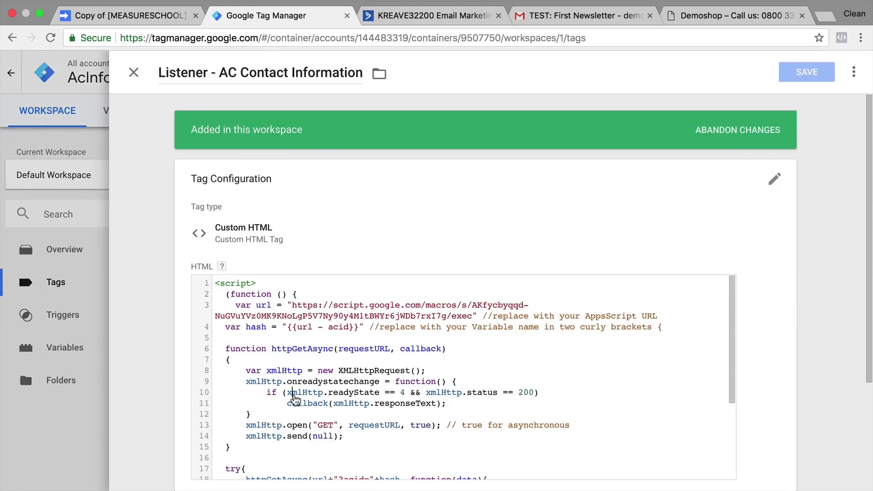
scroll(294, 395, down, 2)
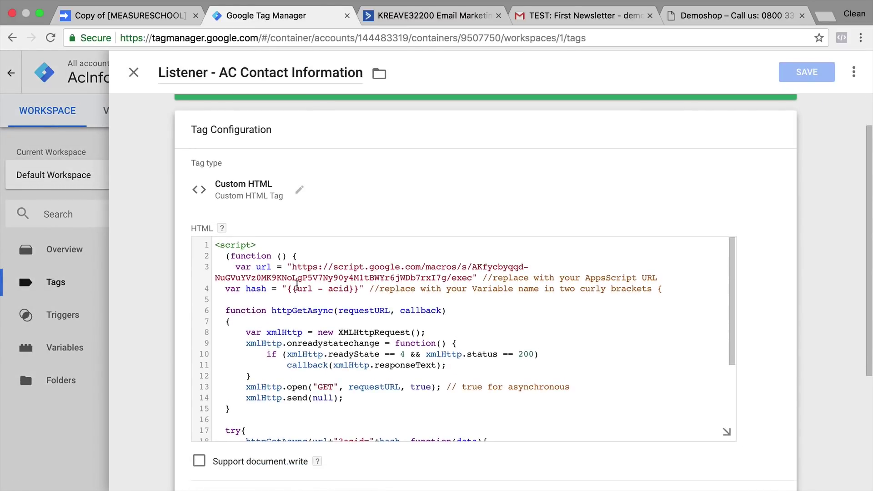
scroll(351, 297, down, 5)
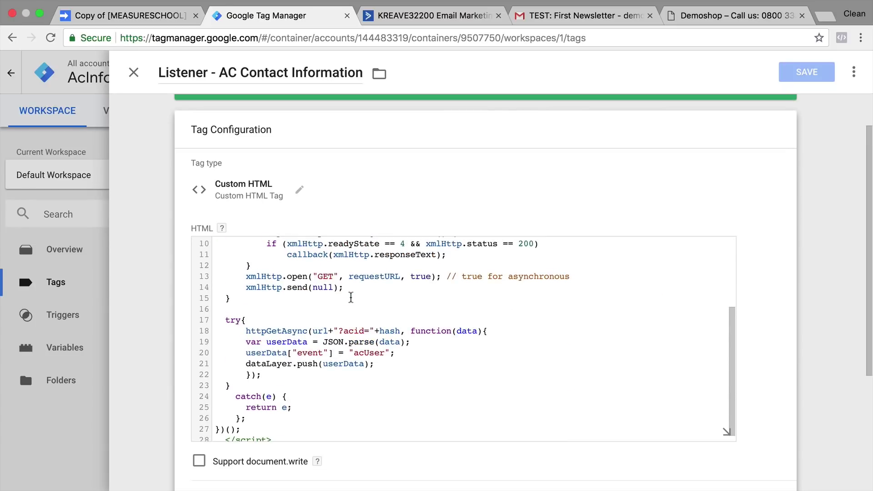
double_click(350, 331)
drag(245, 364, 377, 363)
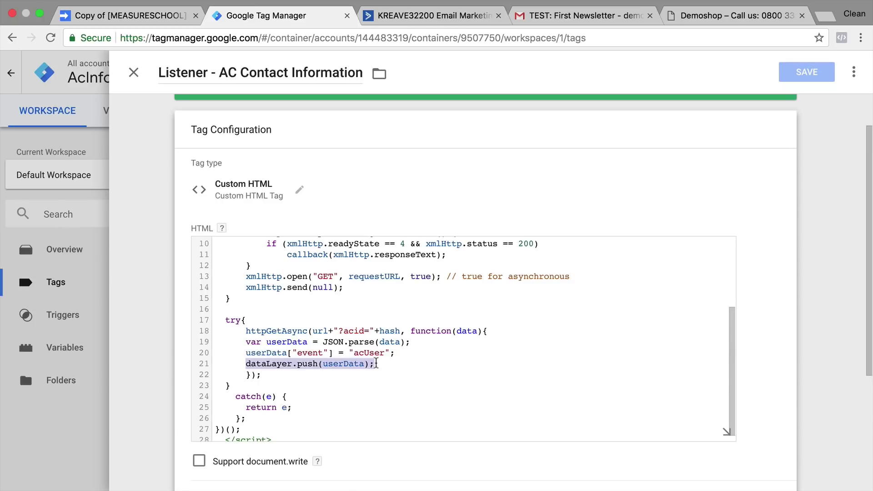
click(377, 364)
drag(245, 353, 397, 355)
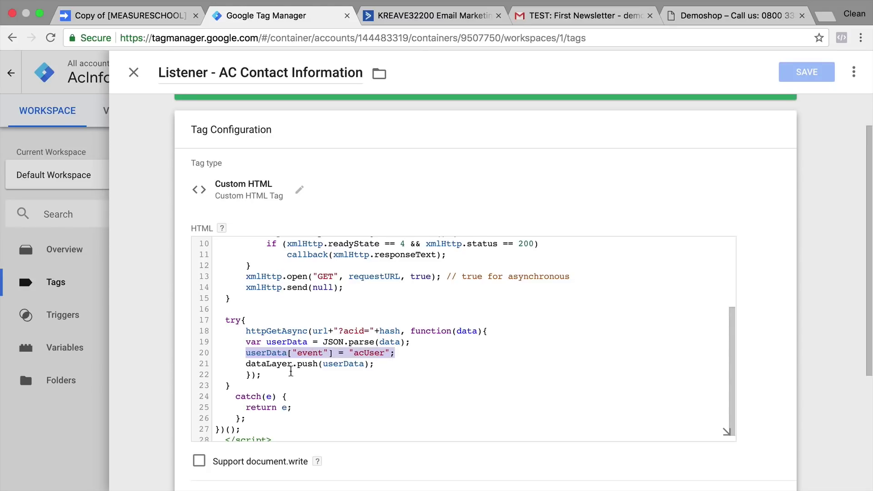
scroll(291, 371, down, 1)
scroll(291, 371, up, 1)
scroll(291, 371, up, 3)
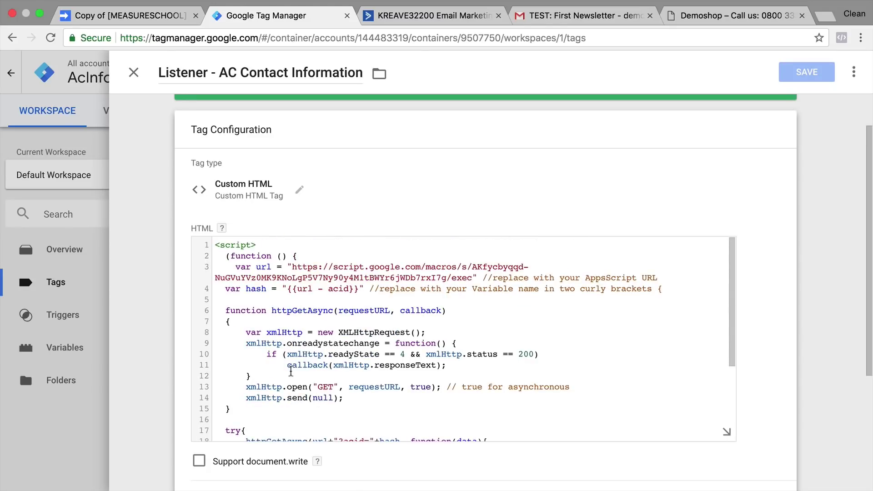
Step: Check the first_name and email keys in Demoshop's acUser data layer, then return to Tag Manager
click(134, 72)
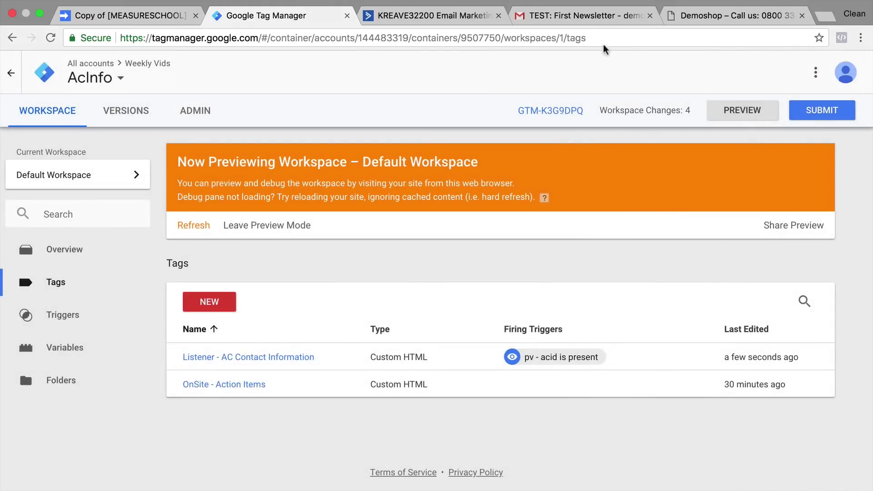
click(586, 13)
click(689, 15)
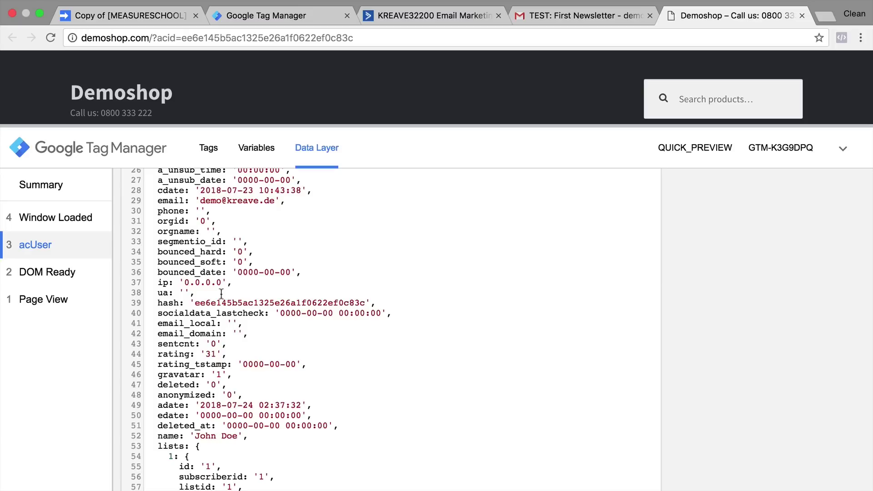
scroll(221, 293, up, 1)
scroll(221, 294, up, 2)
scroll(222, 293, up, 1)
scroll(221, 294, up, 1)
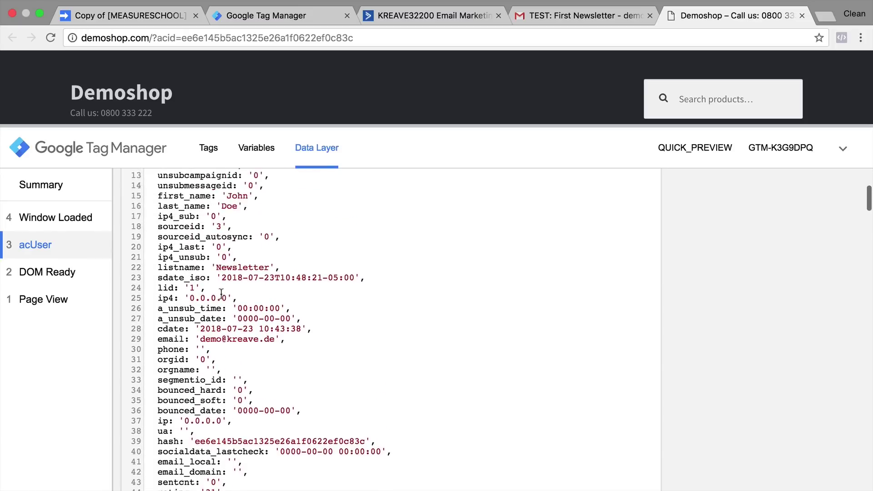
scroll(222, 294, up, 1)
scroll(223, 291, up, 3)
scroll(226, 281, up, 2)
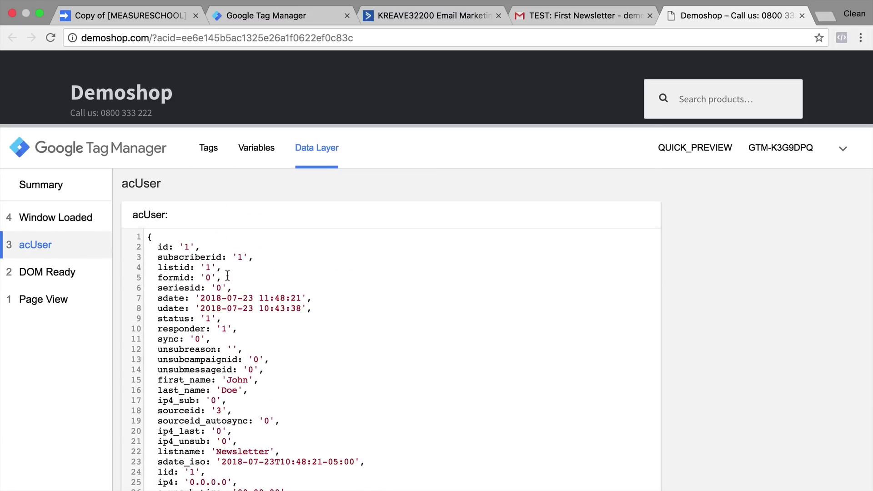
scroll(347, 293, down, 1)
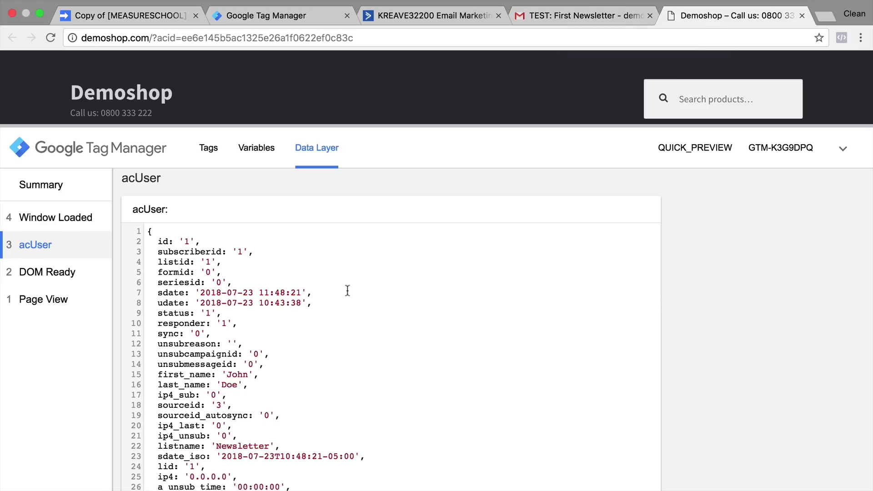
scroll(347, 291, down, 2)
scroll(347, 291, down, 1)
double_click(177, 260)
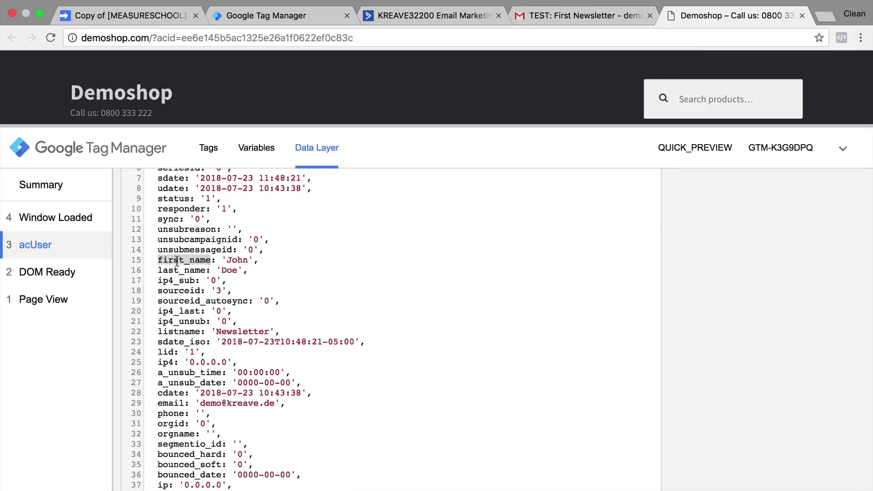
scroll(176, 287, down, 3)
double_click(175, 321)
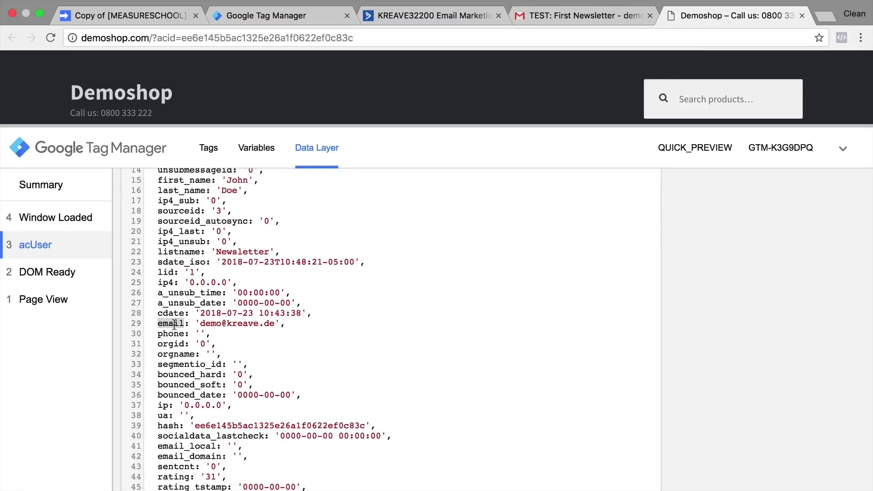
scroll(174, 324, down, 3)
scroll(174, 325, up, 6)
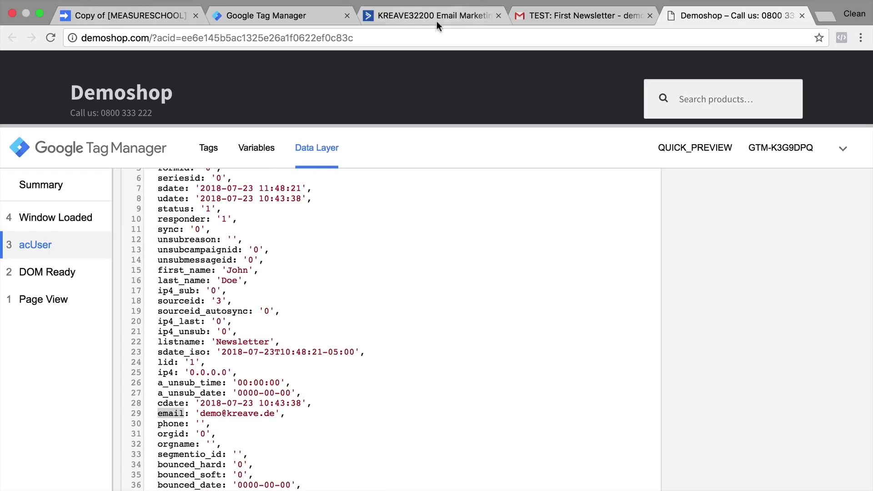
click(261, 14)
Step: Create and save Data Layer Variable 'dlv - first_name' using the first_name key copied from acUser data
click(63, 349)
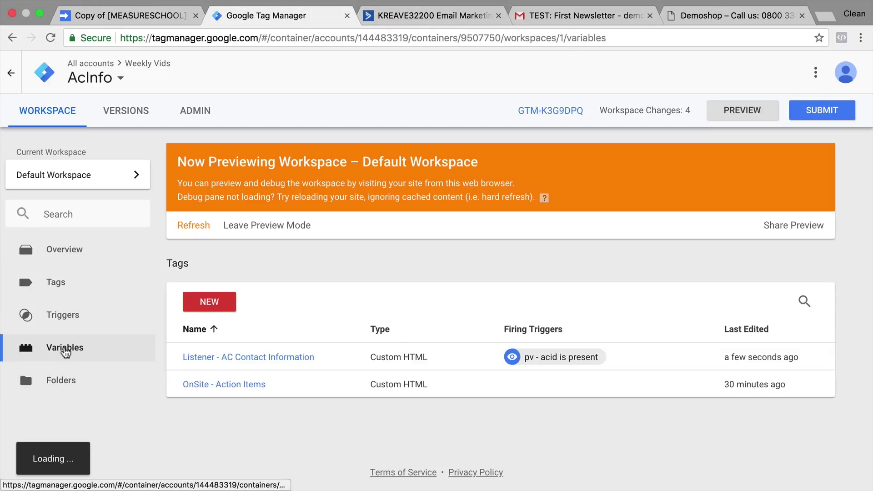
scroll(259, 361, down, 5)
click(218, 371)
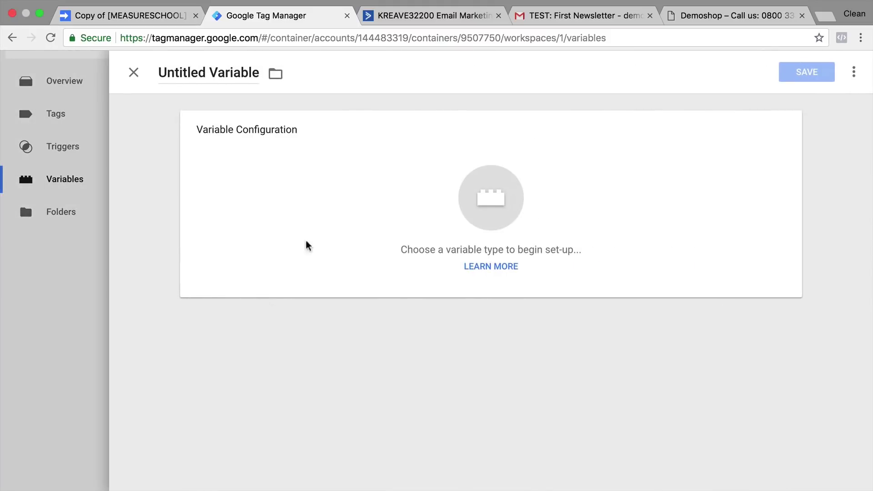
click(188, 77)
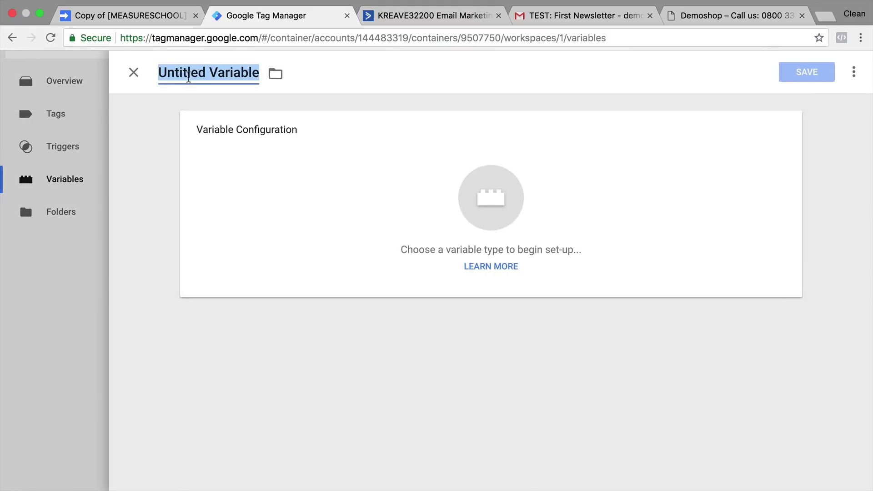
text(dlv - )
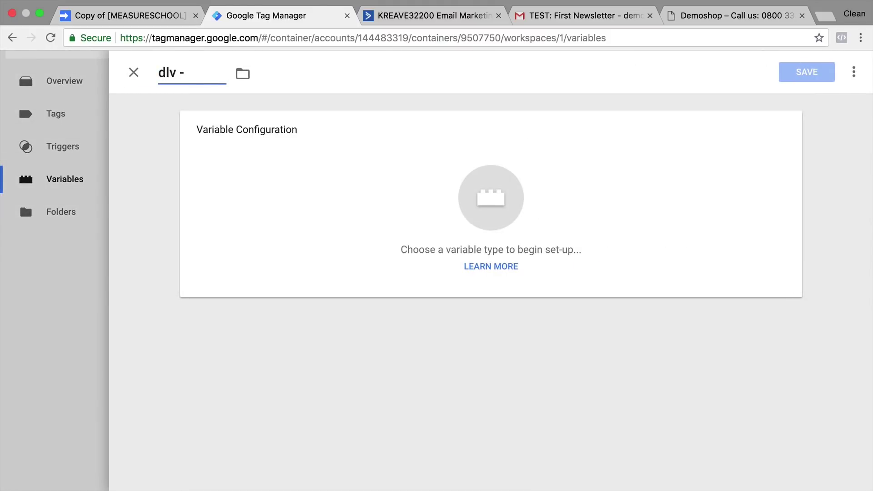
text(first_name)
click(492, 201)
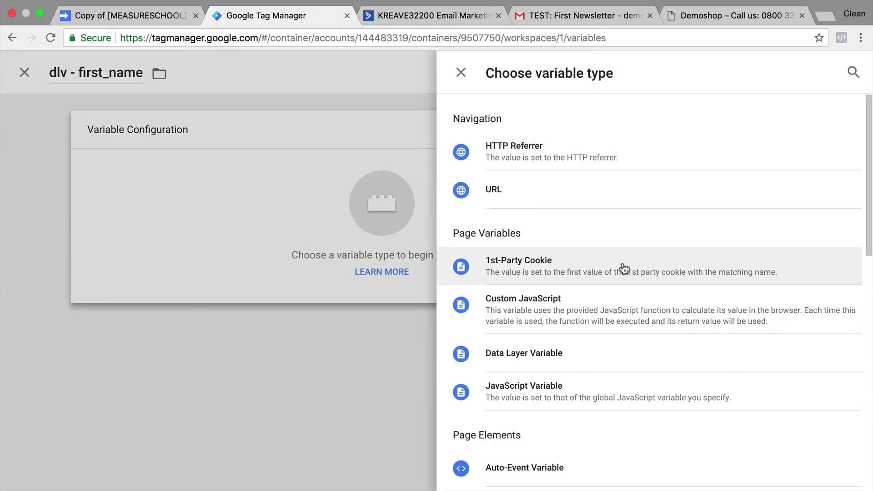
scroll(625, 268, down, 1)
scroll(624, 268, down, 1)
scroll(624, 268, down, 1)
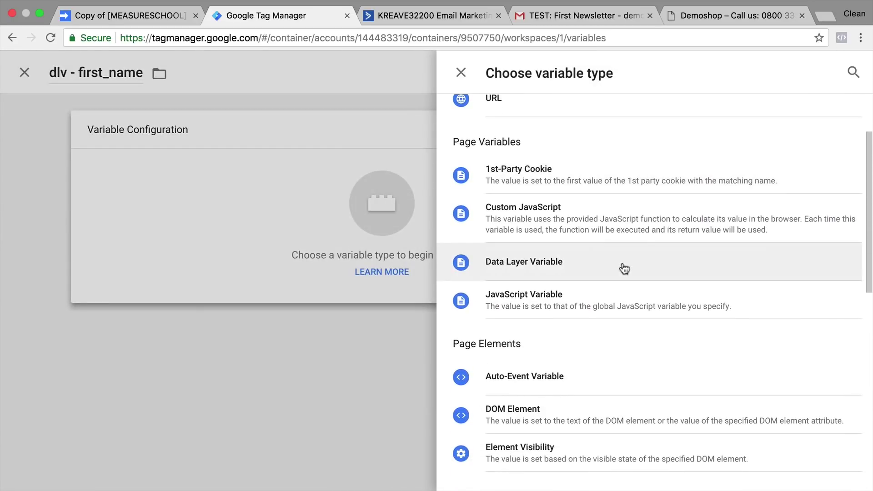
click(625, 268)
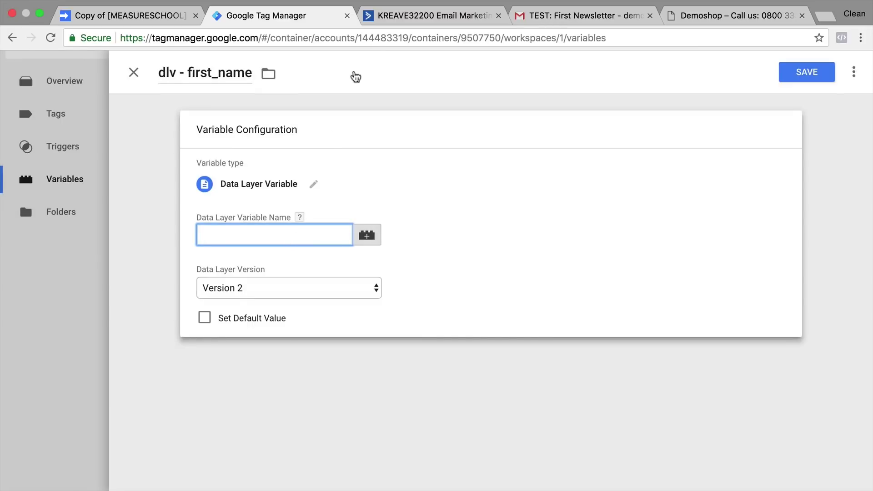
click(724, 21)
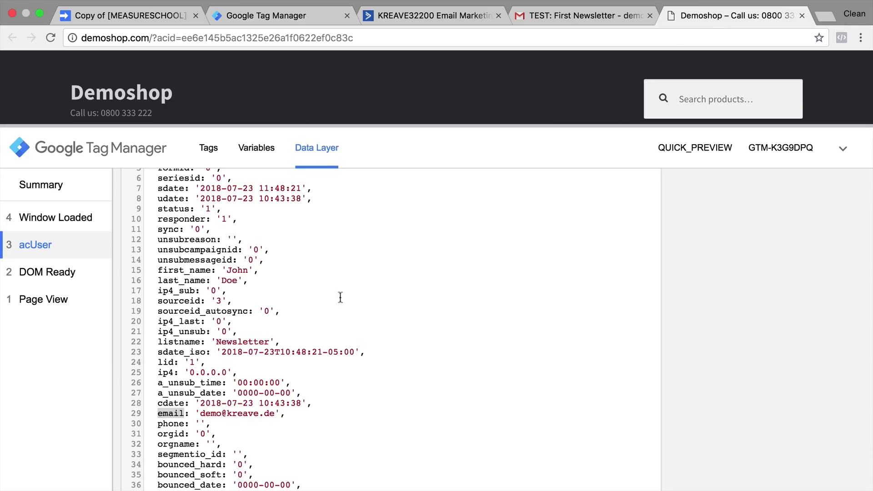
scroll(169, 245, up, 2)
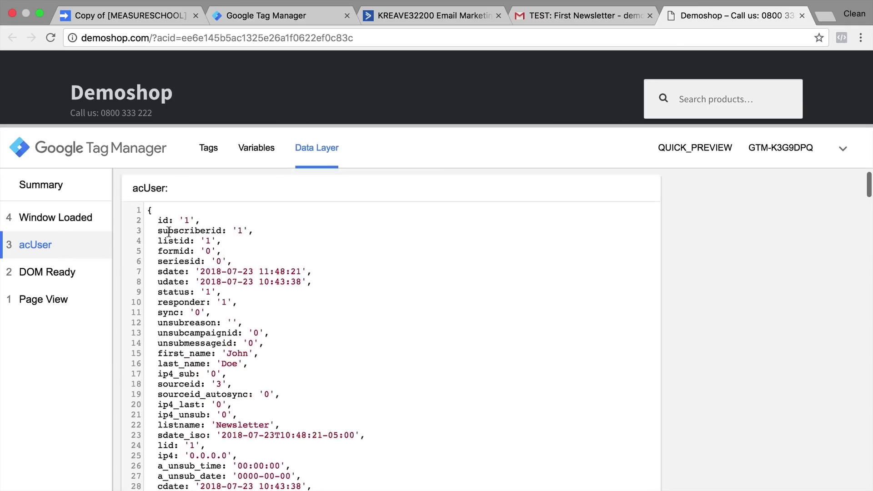
scroll(164, 242, down, 3)
scroll(159, 240, down, 1)
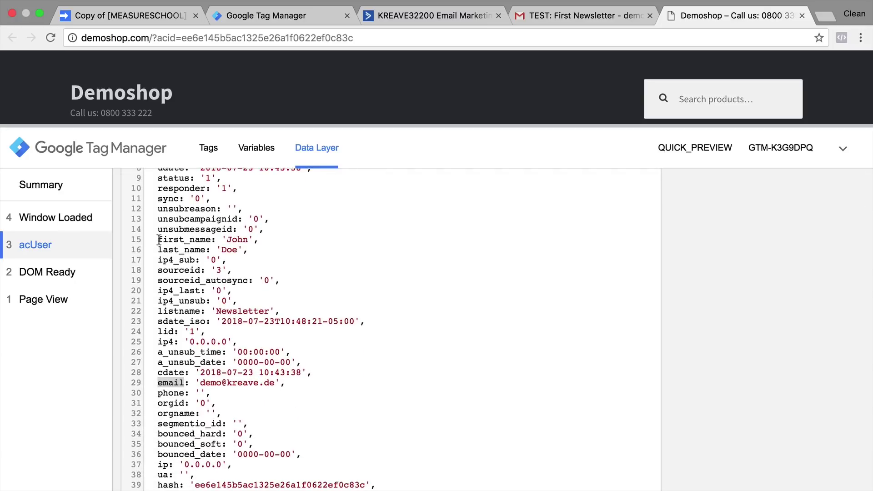
drag(158, 240, 212, 241)
click(287, 18)
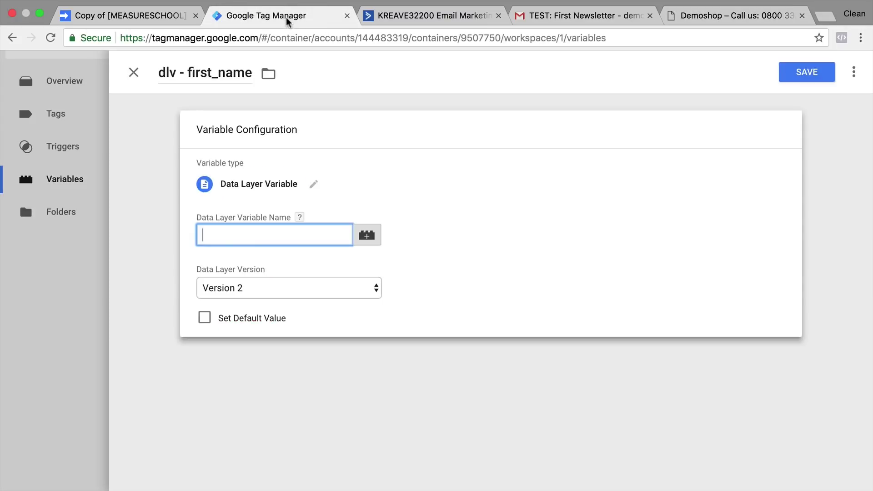
text(first_name)
click(796, 74)
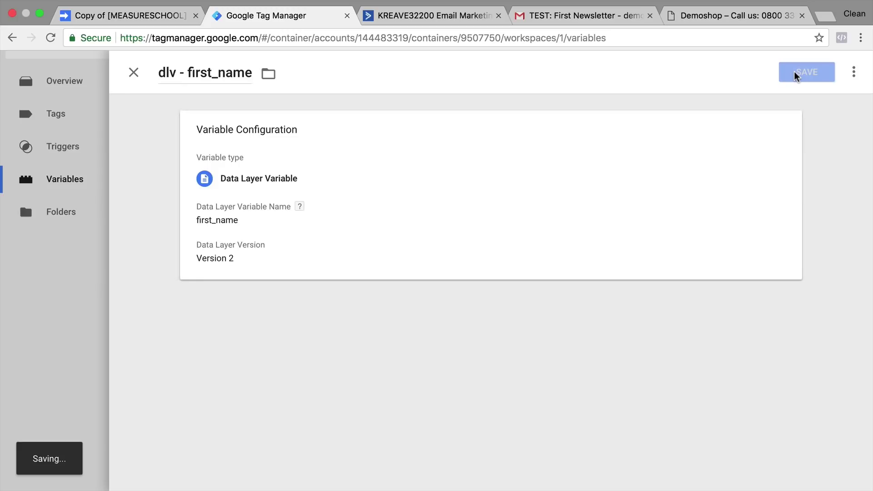
Step: Create and save Data Layer Variable 'dlv - email' for the email key, then refresh the preview
click(747, 19)
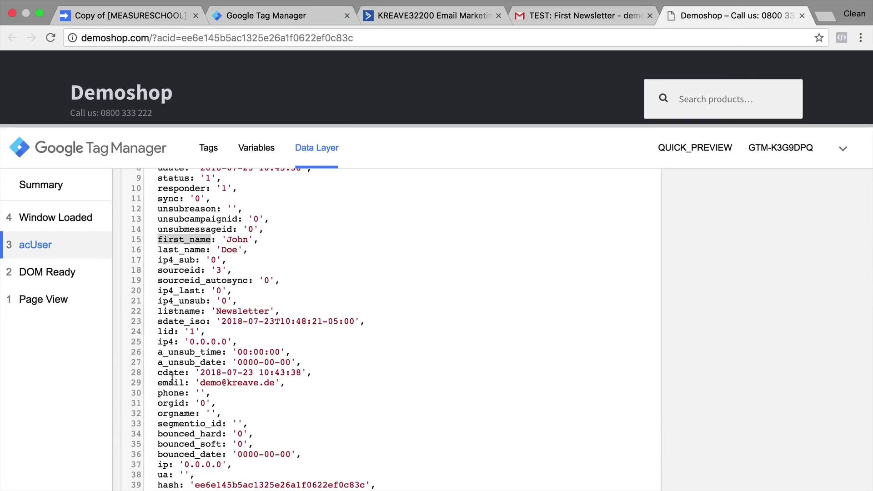
click(258, 10)
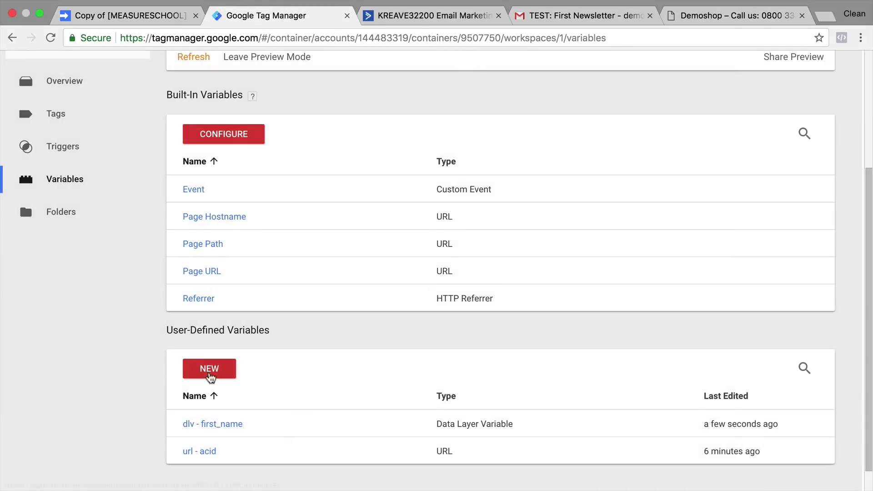
click(208, 375)
click(588, 242)
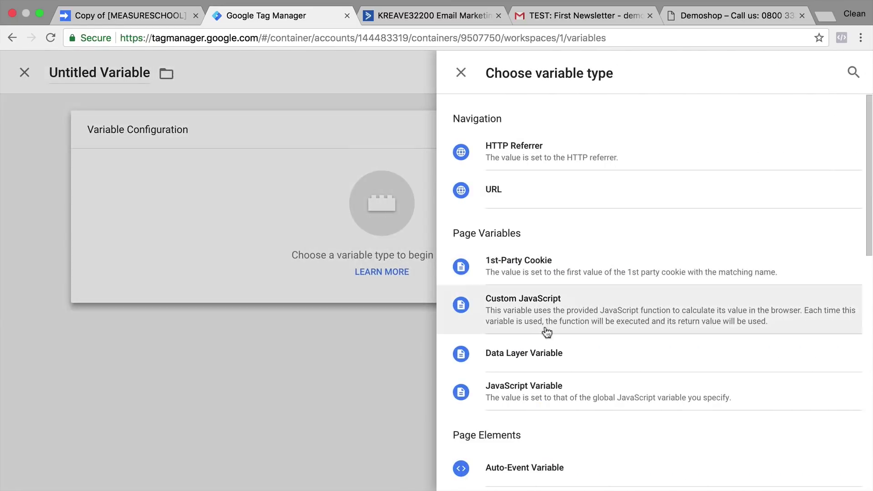
click(531, 359)
text(email)
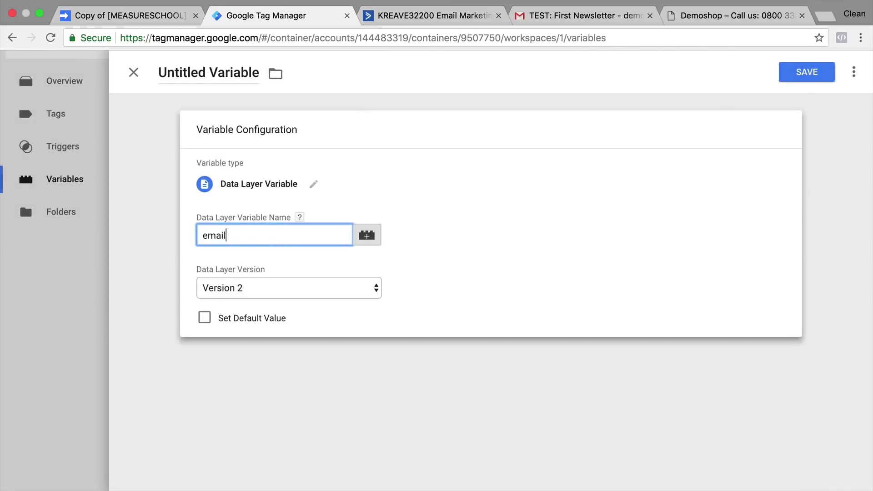
click(186, 70)
text(dlv - email)
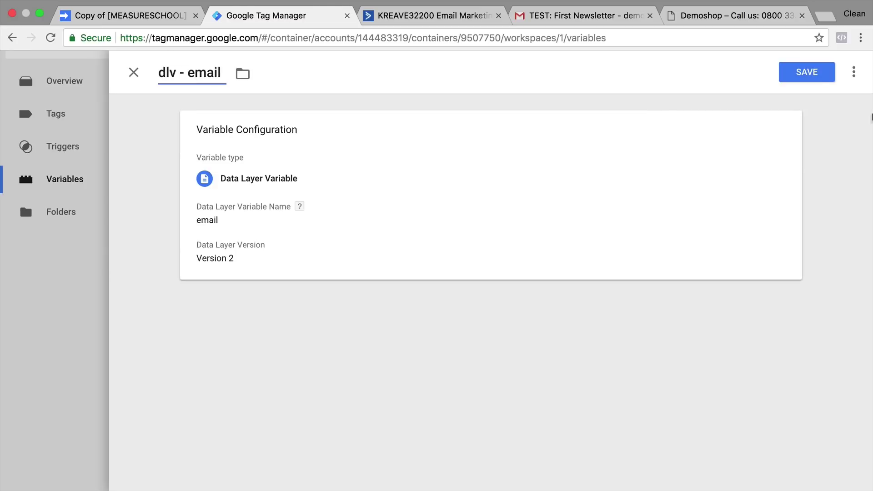
click(811, 78)
scroll(624, 298, up, 3)
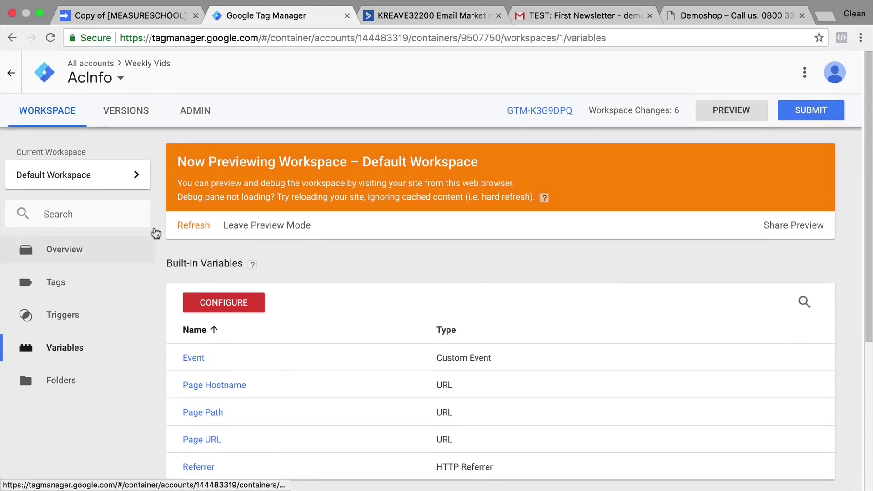
click(183, 229)
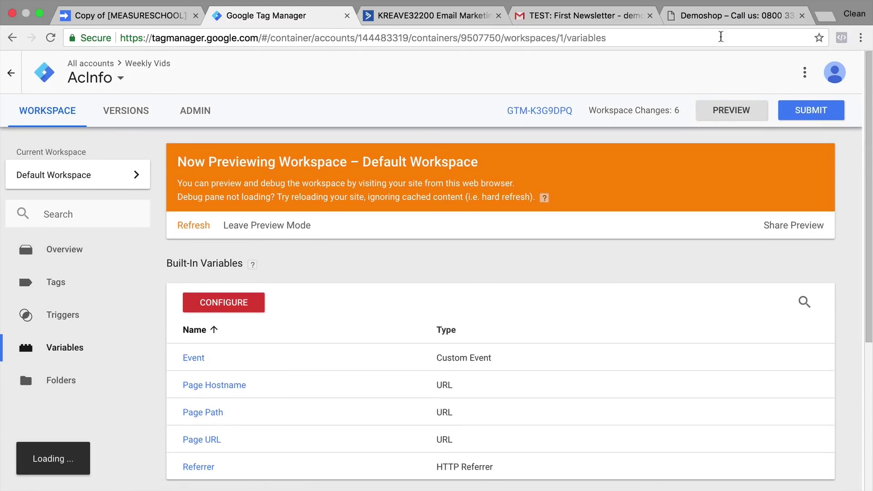
click(703, 16)
key(super+r)
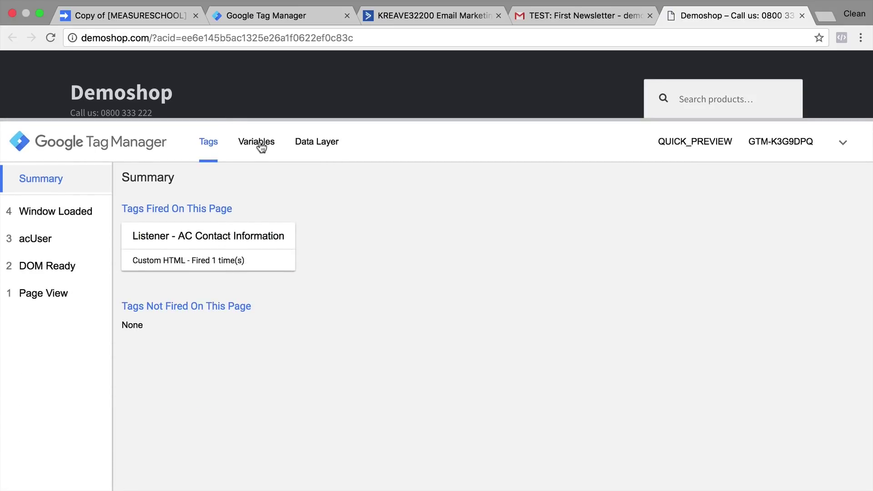
click(258, 141)
click(43, 245)
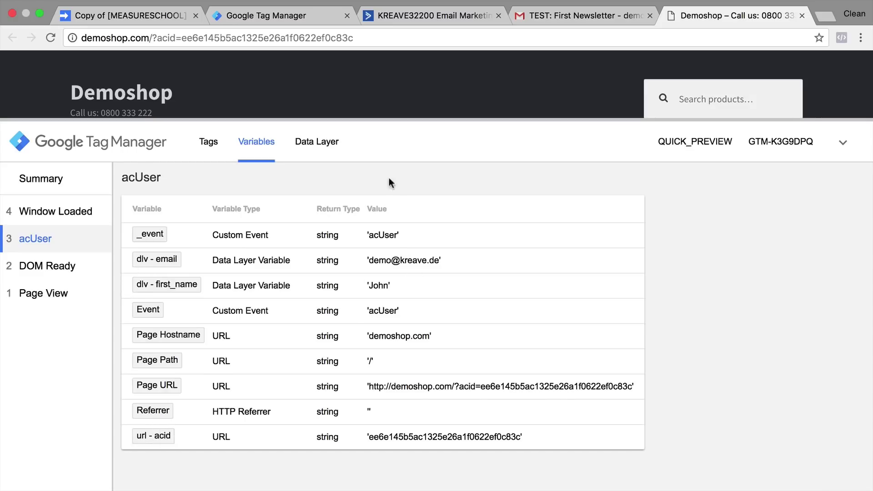
drag(366, 120, 364, 471)
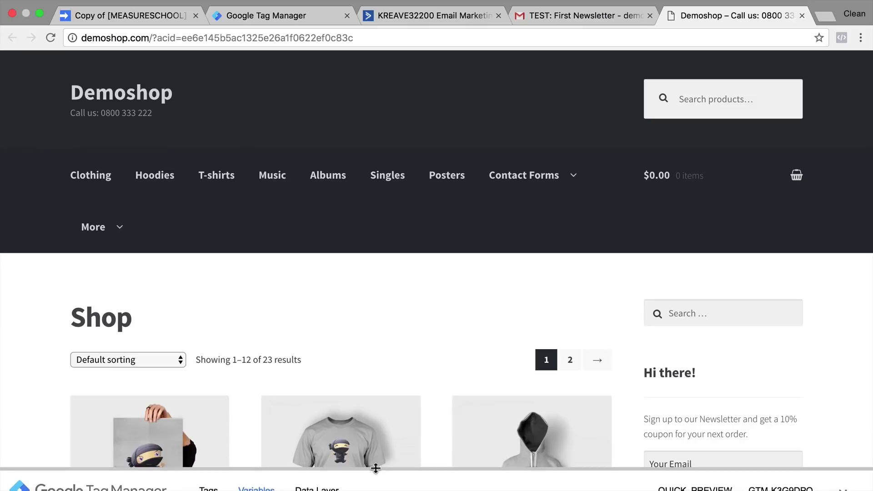
scroll(415, 325, down, 2)
scroll(415, 325, down, 2)
scroll(415, 325, down, 1)
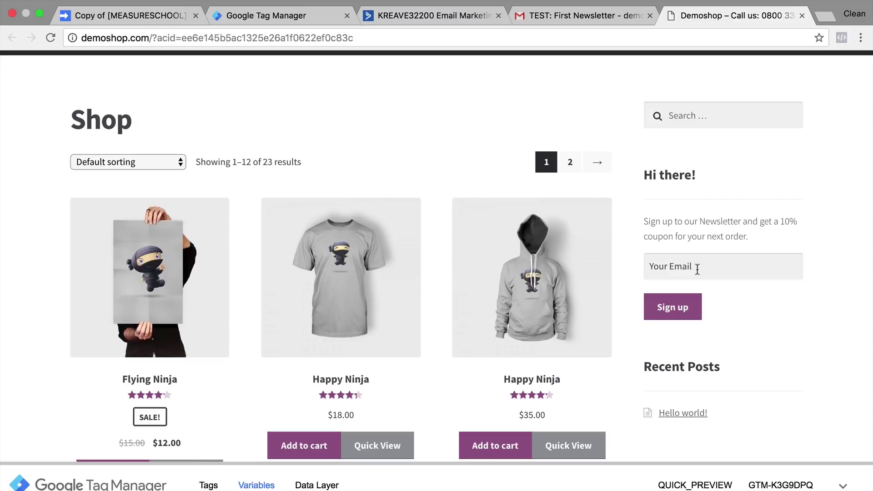
Step: Insert {{dlv - email}} between the empty quotes on line 3 of the OnSite - Action Items code
click(298, 17)
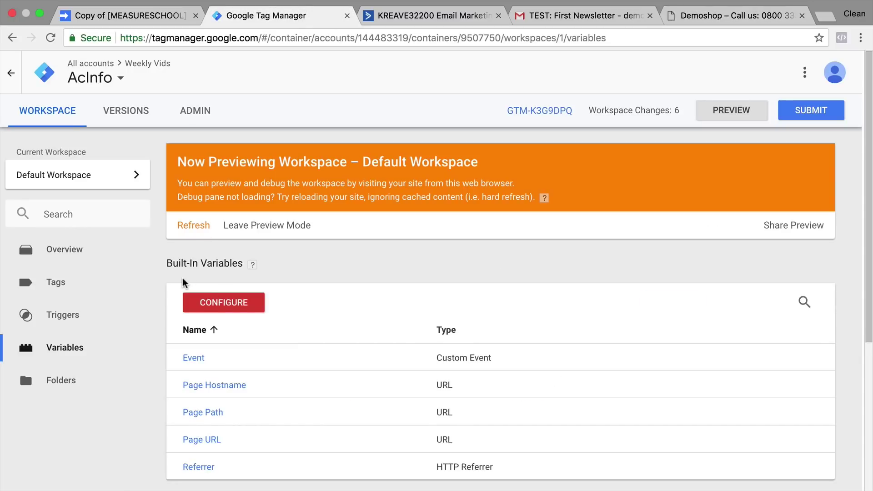
click(86, 282)
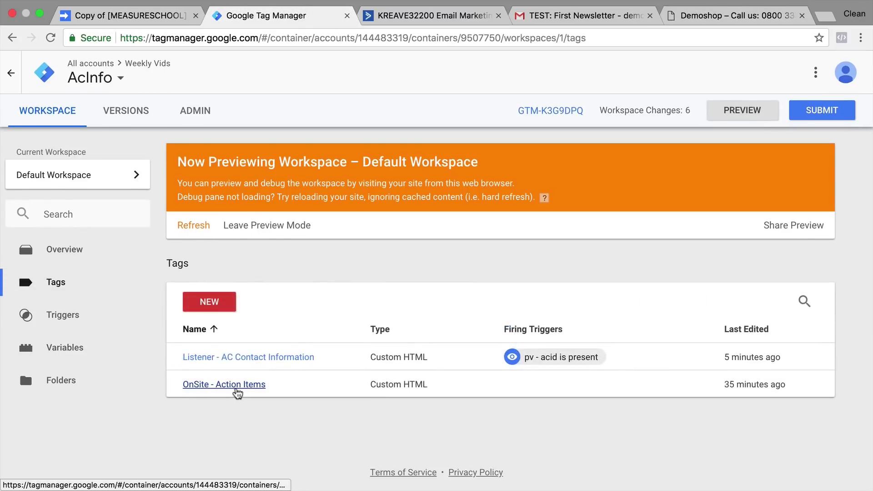
click(237, 392)
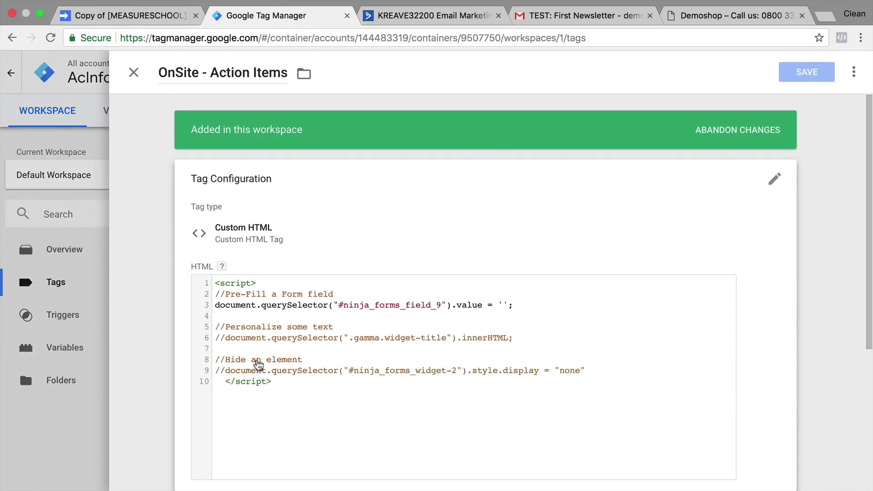
scroll(224, 273, down, 1)
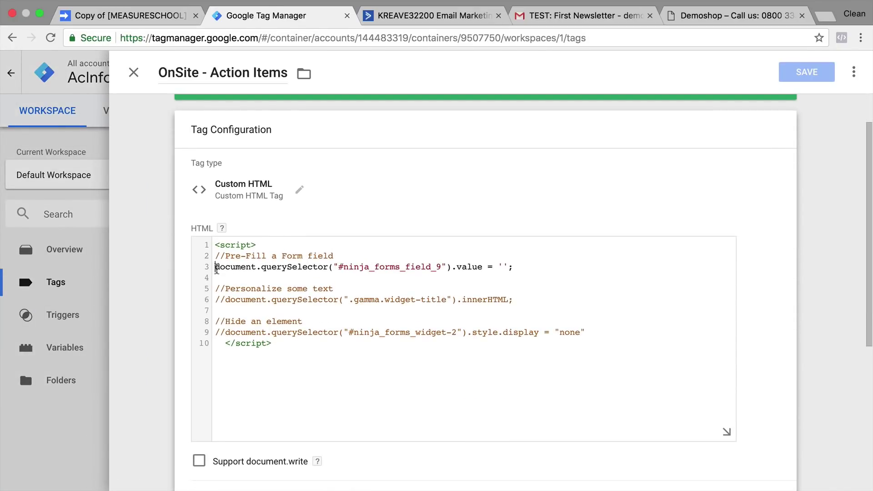
drag(333, 267, 428, 268)
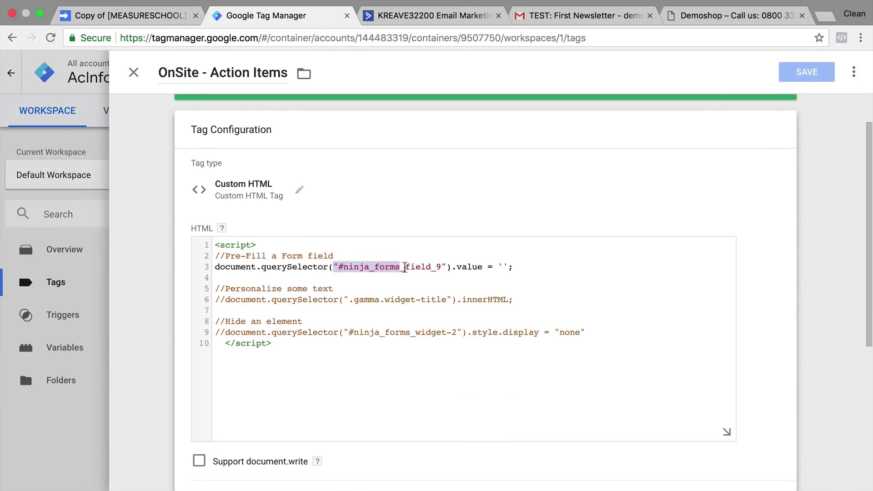
click(500, 267)
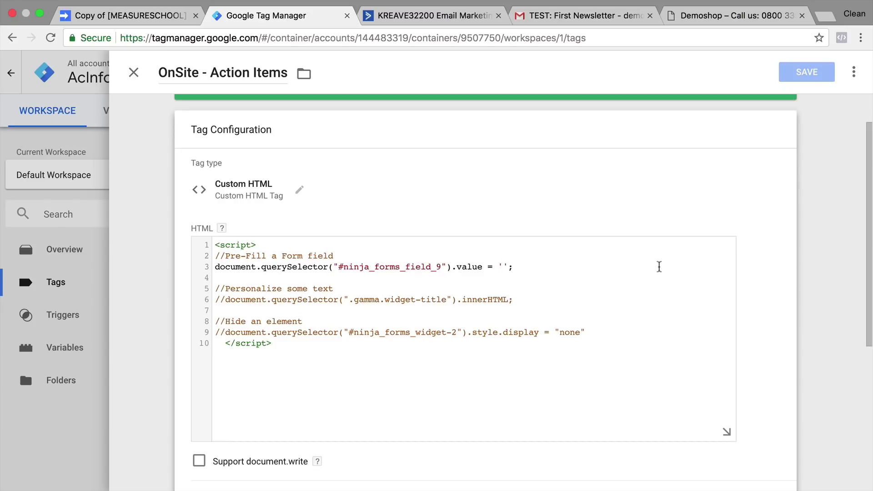
text({{)
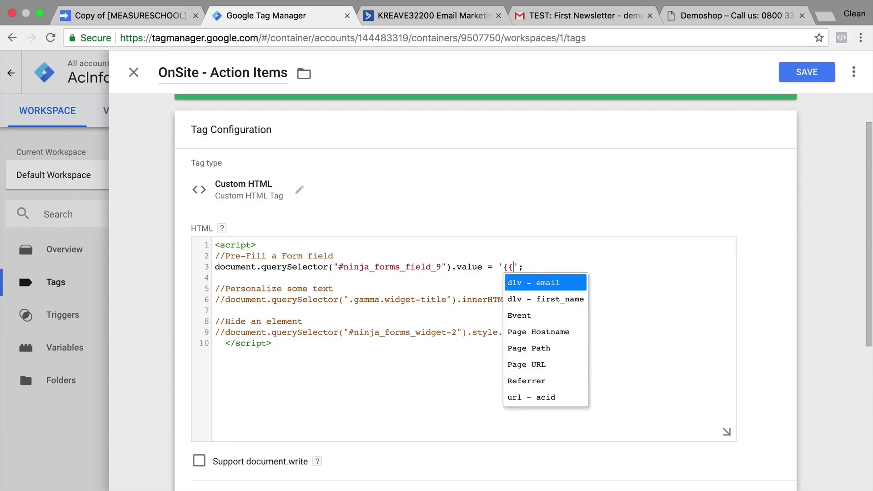
key(Down)
key(Up)
key(Return)
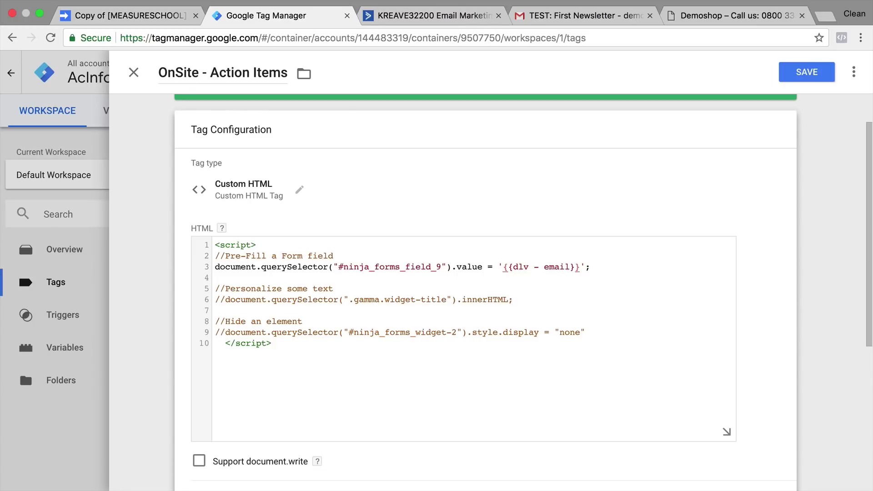
scroll(446, 387, down, 4)
click(446, 387)
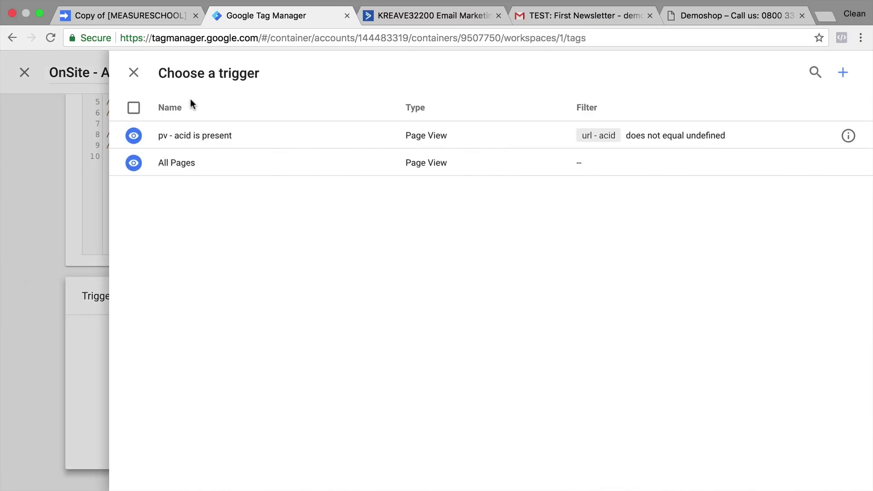
Step: Create and save Custom Event trigger 'custom - acUser' listening for the acUser event
click(841, 80)
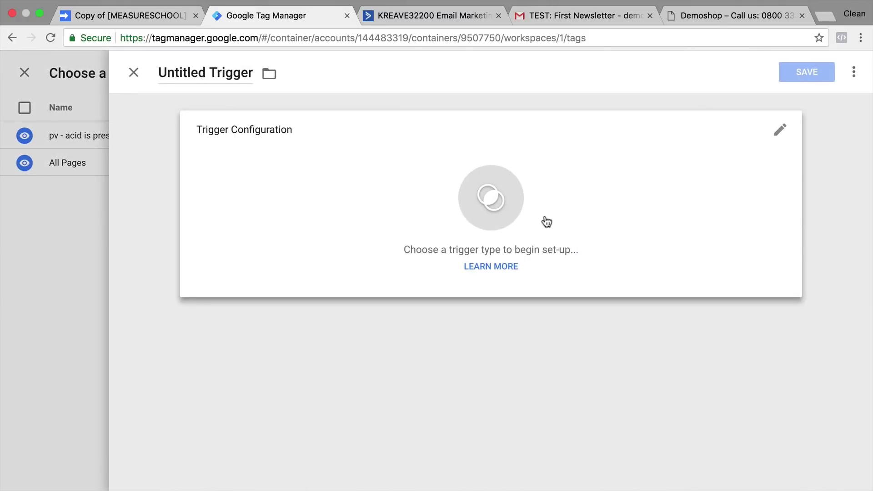
click(547, 221)
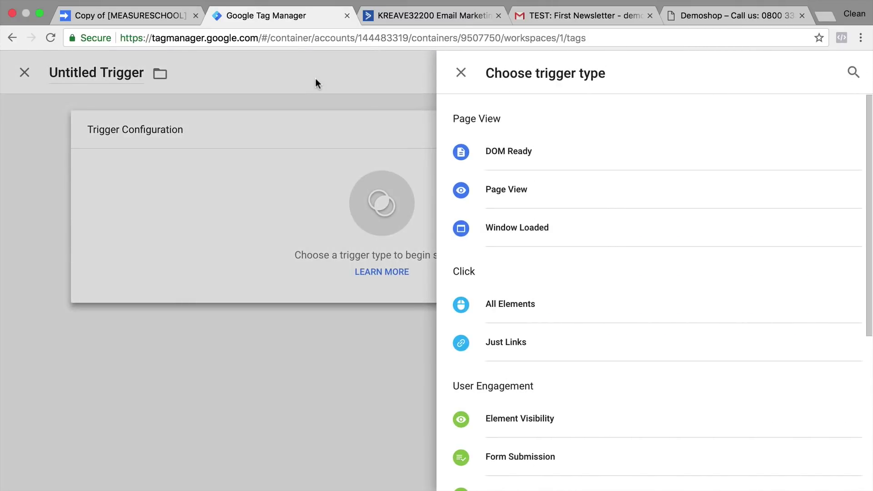
key(super+5)
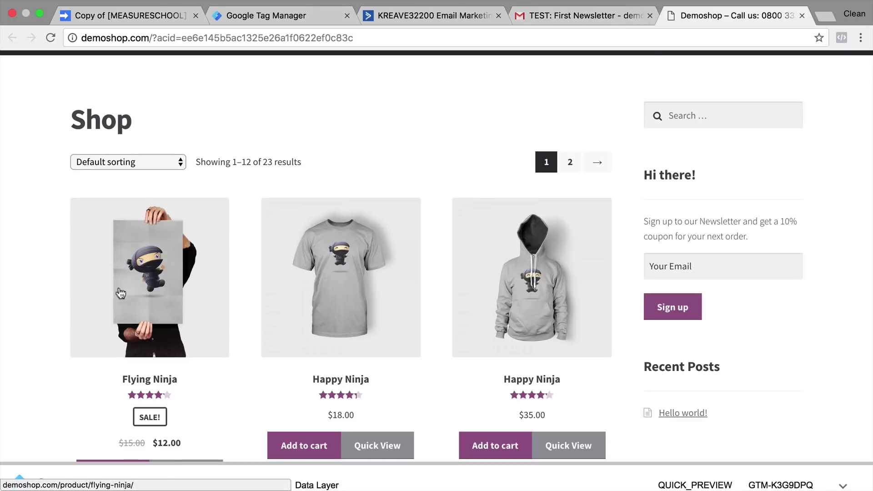
click(126, 475)
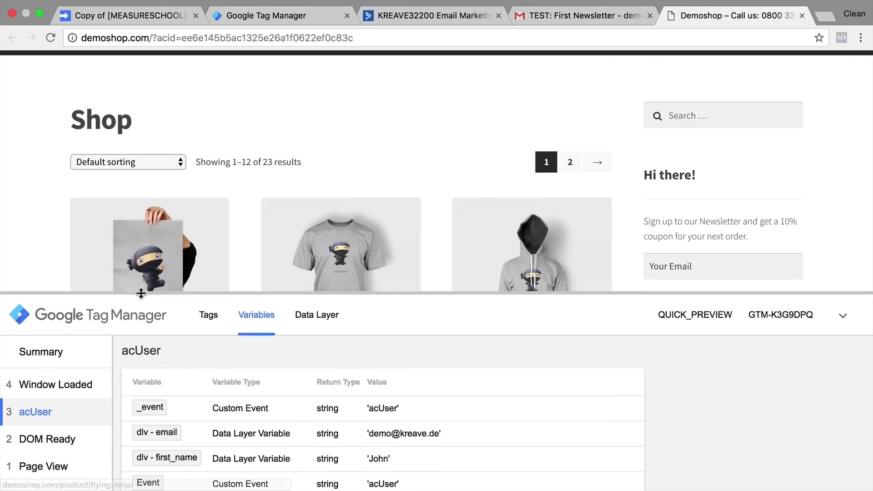
click(307, 17)
scroll(692, 259, down, 3)
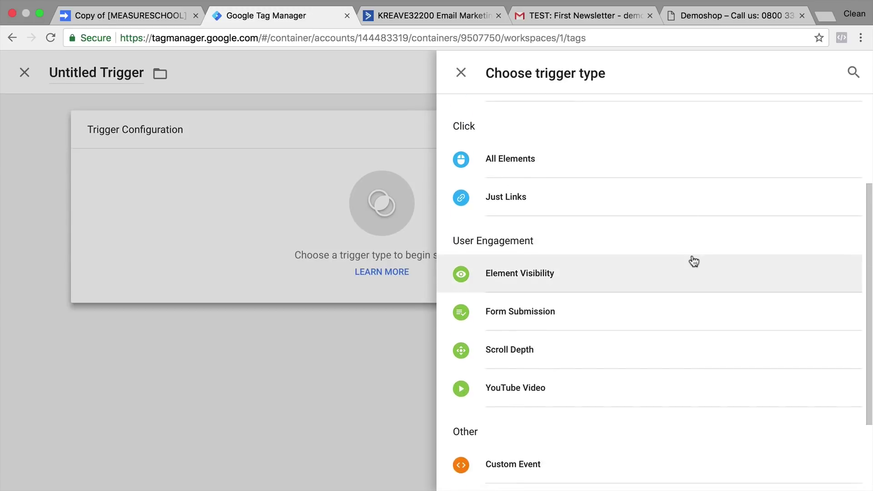
scroll(596, 319, down, 2)
click(512, 370)
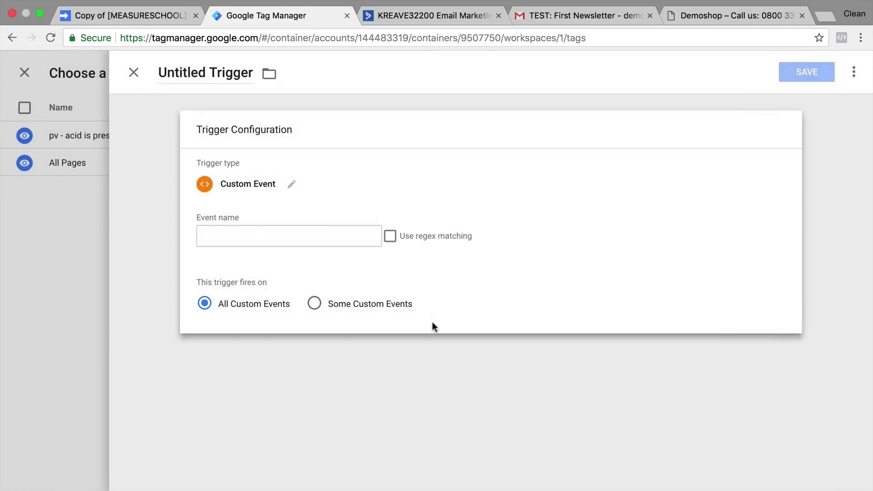
click(232, 234)
text(acUser)
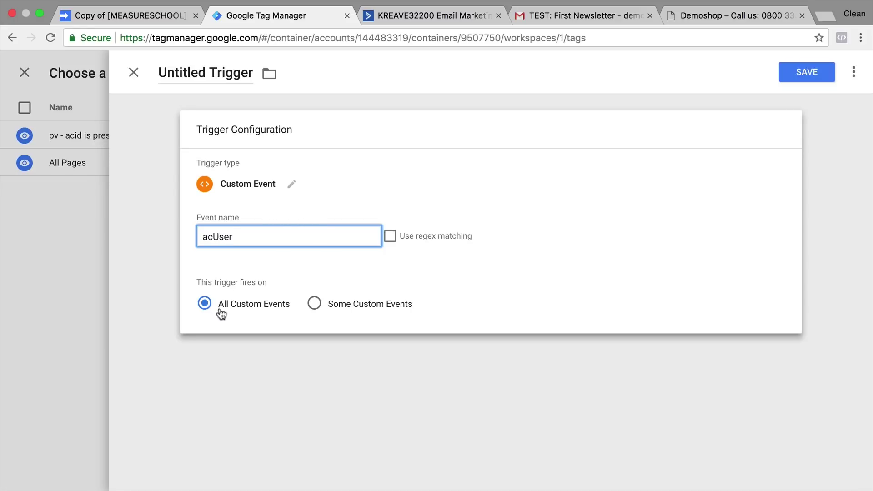
click(188, 71)
text(c)
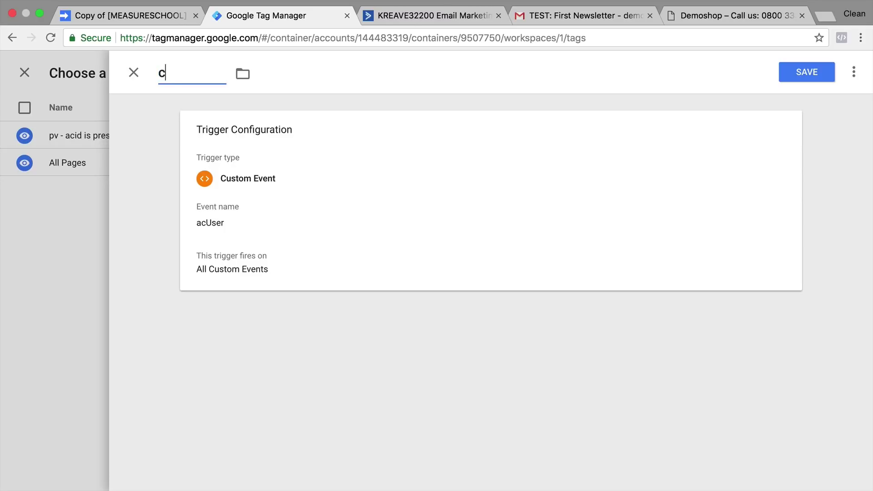
text(ustom - acU)
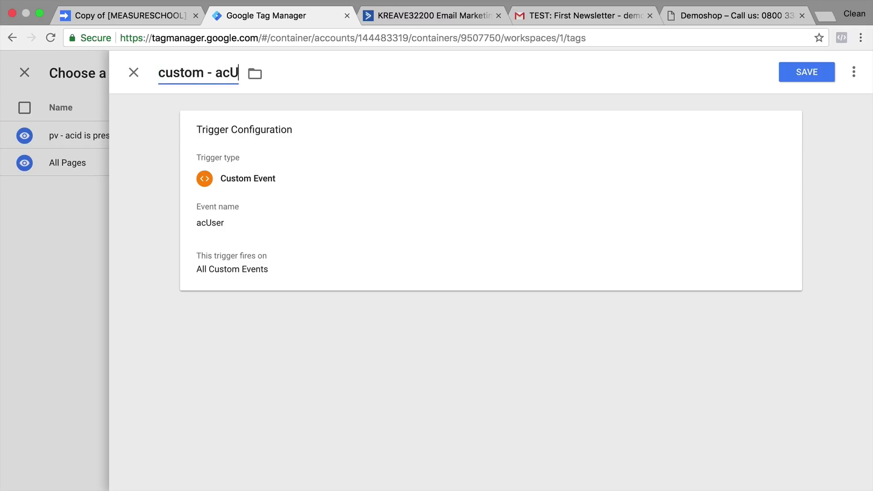
text(ser)
click(808, 71)
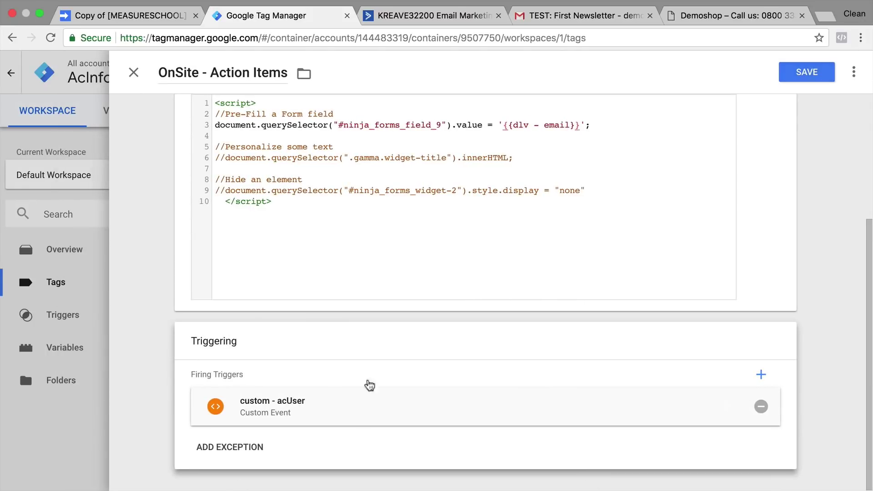
Step: Save the OnSite - Action Items tag and reload Demoshop with the refreshed preview
click(807, 76)
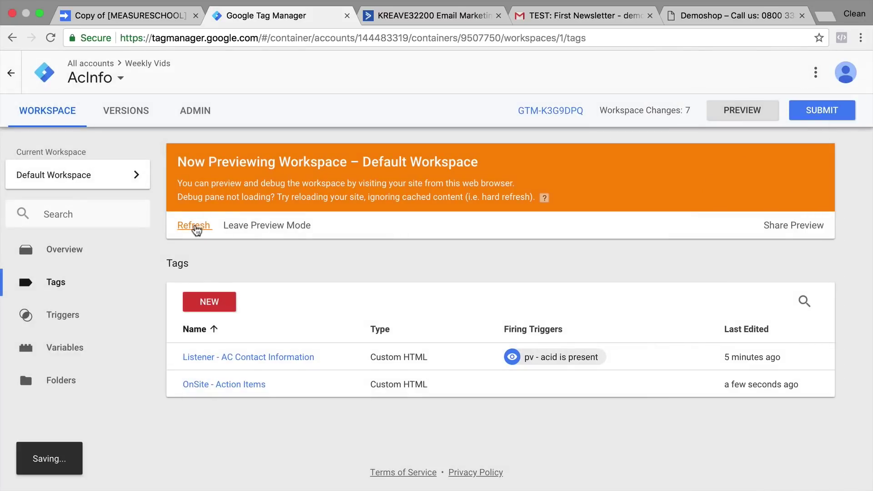
click(194, 225)
click(731, 15)
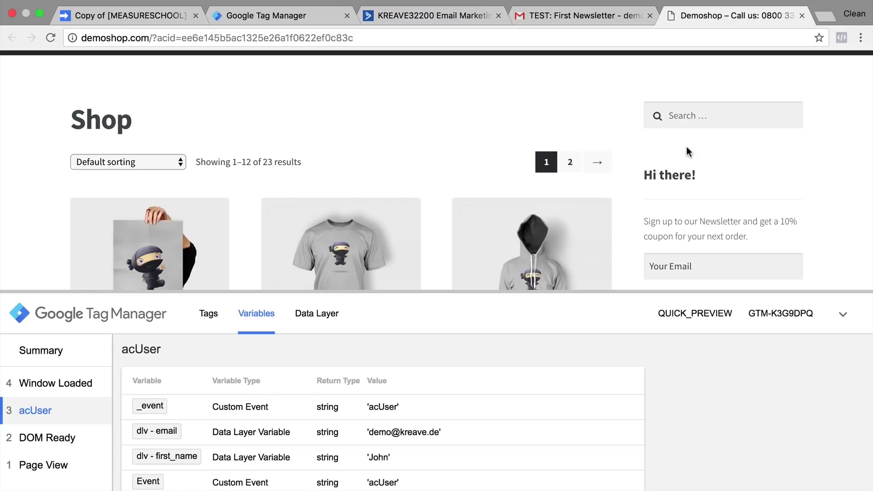
key(super+r)
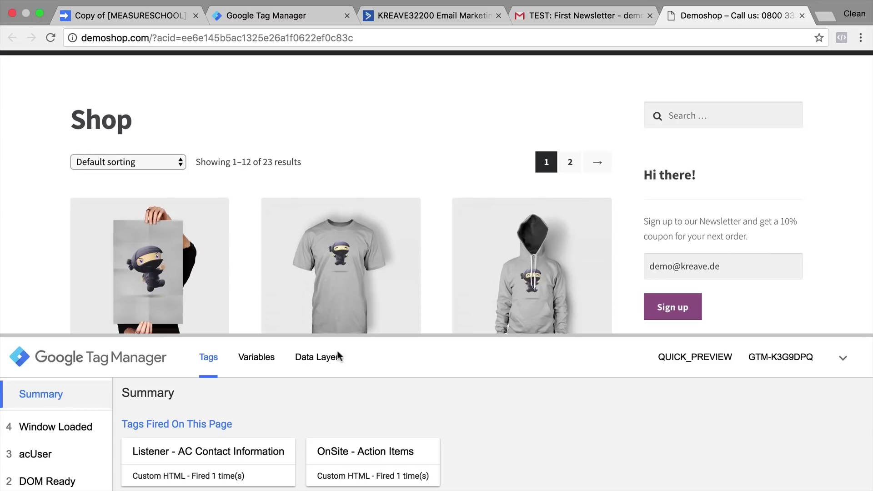
Step: Inspect the data layer entries and greeting in Demoshop's debug view, then return to the tags list
click(321, 356)
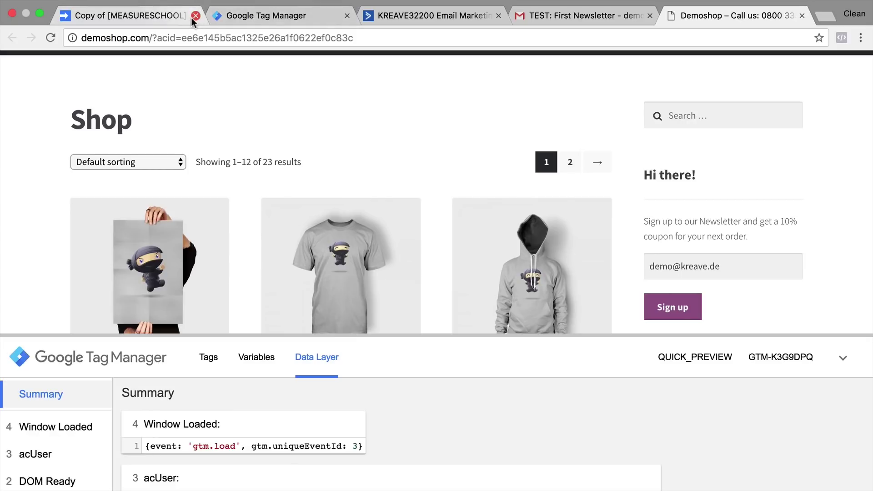
double_click(676, 175)
click(768, 174)
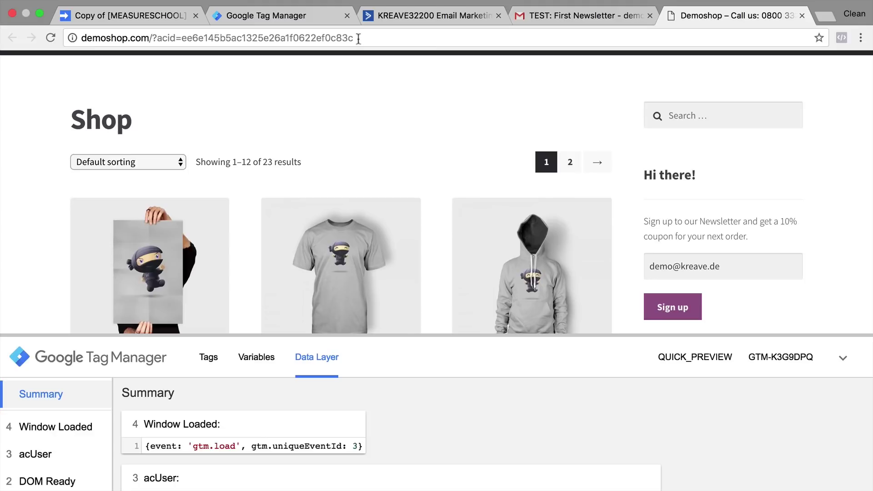
click(285, 16)
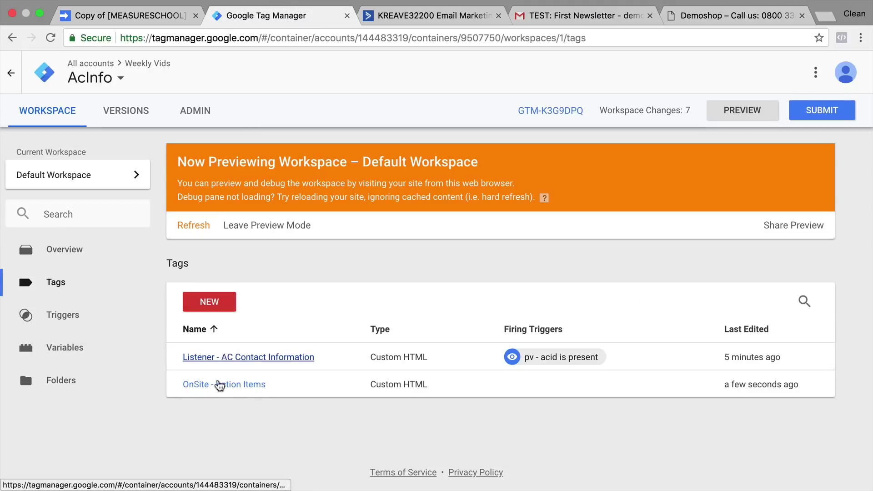
Step: Comment out the email pre-fill line, set innerHTML to "Hi "+"{{dlv - first_name}}"+"!", and save
click(217, 387)
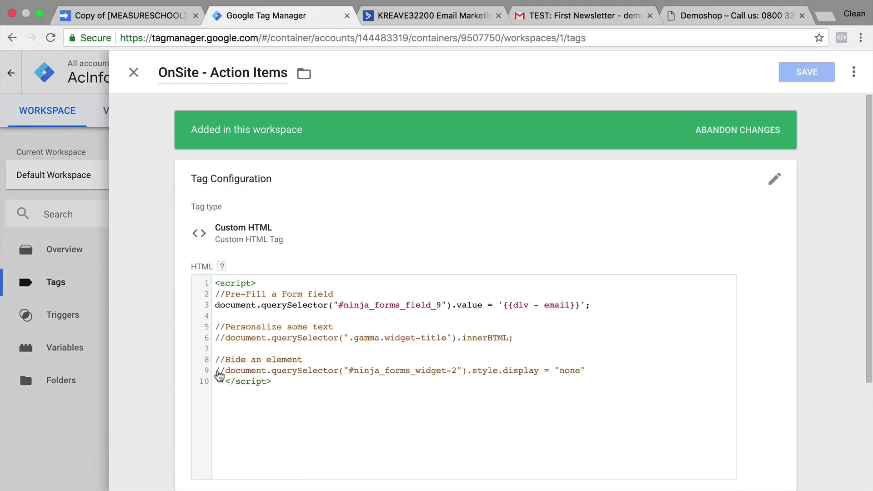
text(//)
key(BackSpace)
key(BackSpace)
text(//)
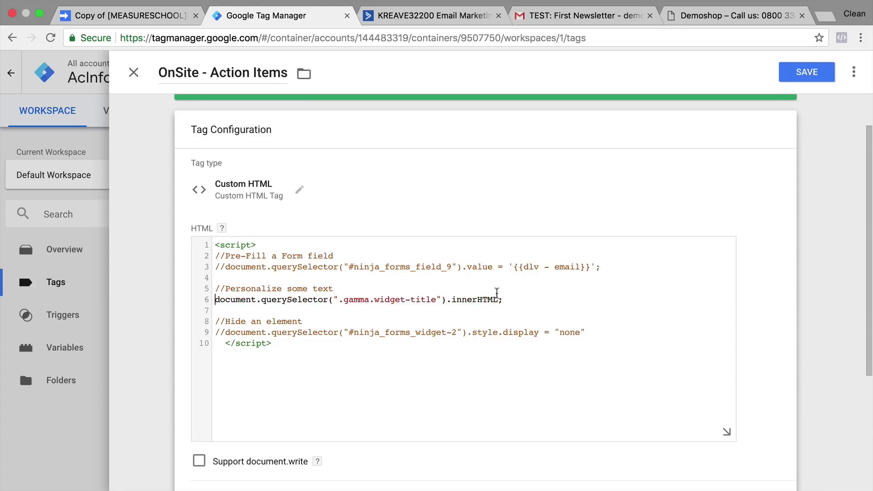
click(498, 299)
text(= )
text(")
text({{)
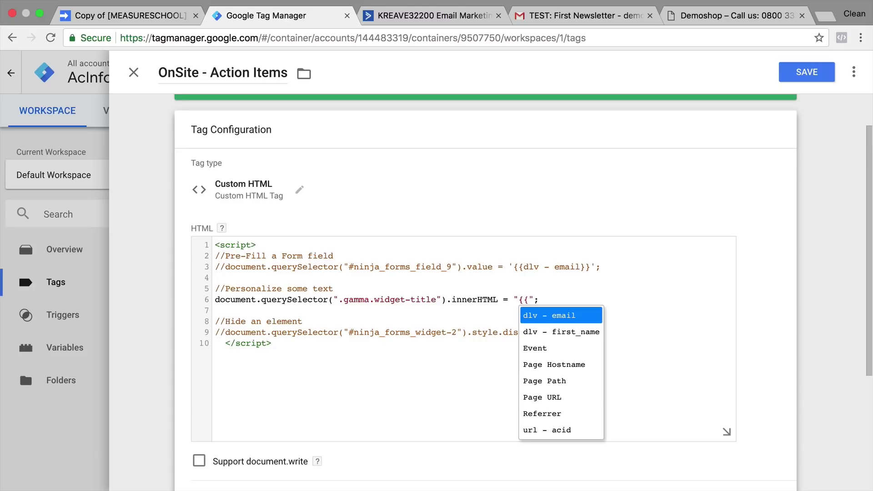
key(Down)
key(Return)
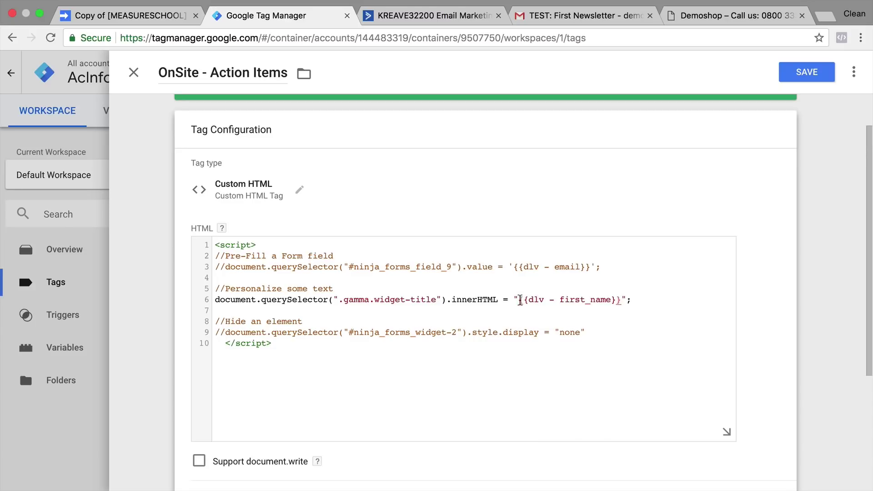
click(703, 16)
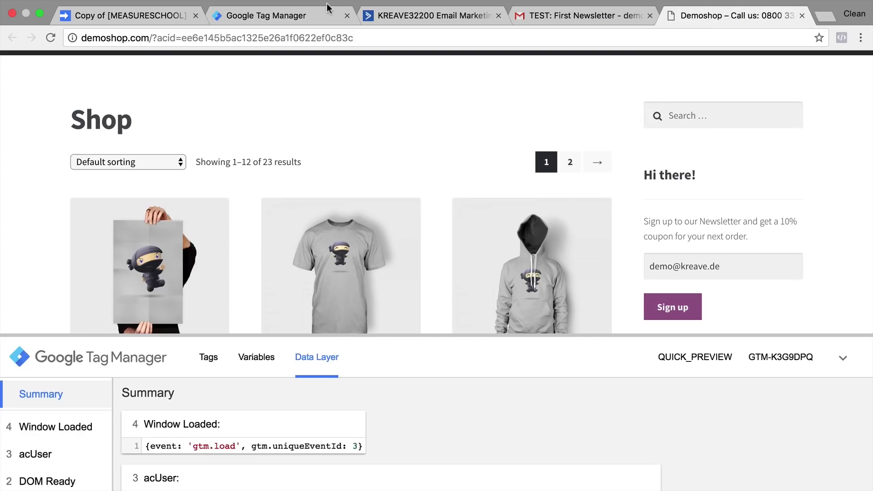
click(303, 21)
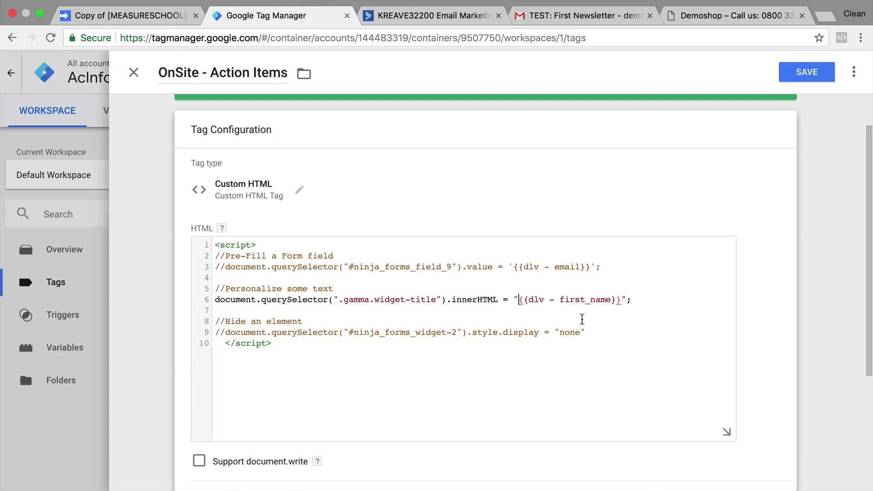
text(")
key(Left)
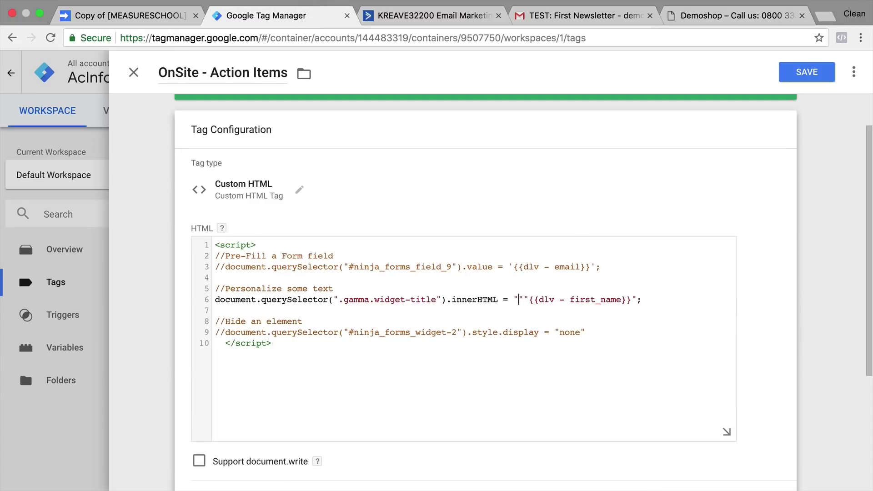
text(Hi "+)
text(+")
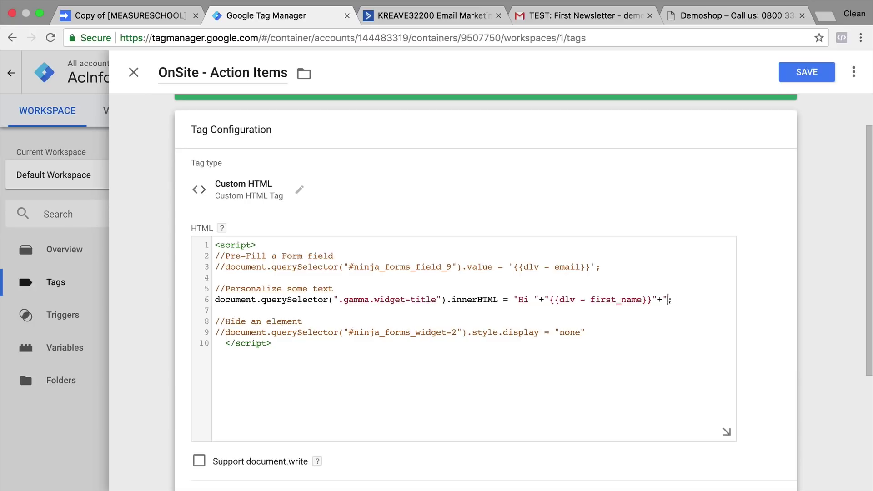
text(!")
click(807, 72)
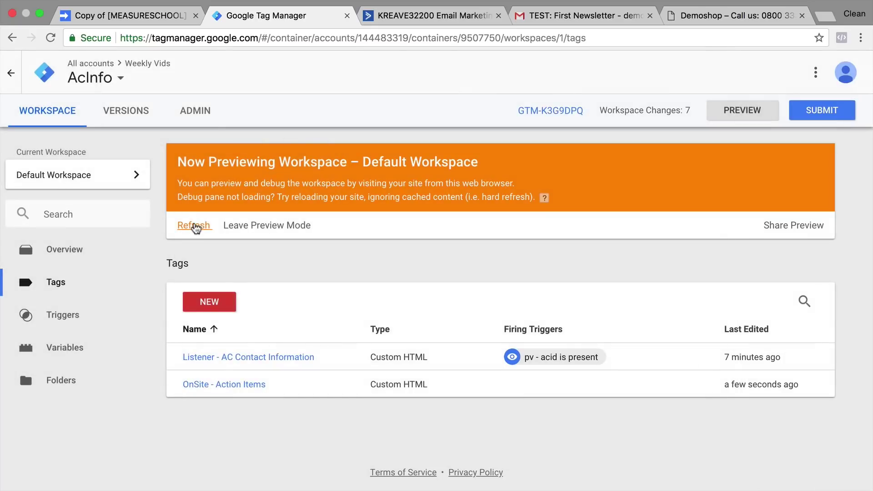
Step: Delete {{dlv - email}} from commented line 3, save the tag, and refresh the preview
click(194, 227)
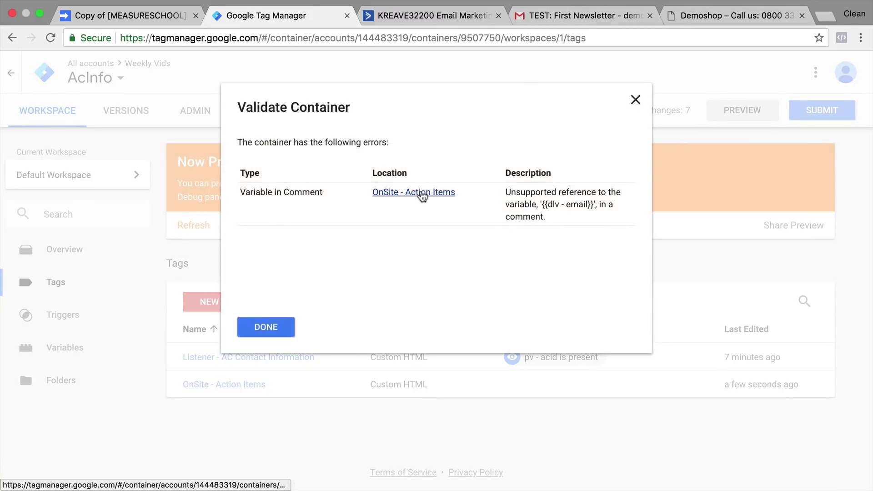
click(422, 194)
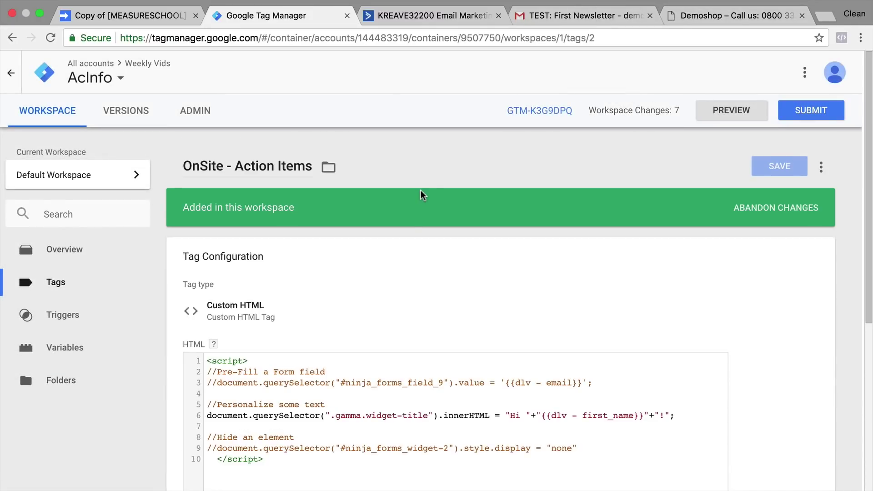
scroll(386, 325, down, 1)
scroll(215, 298, down, 3)
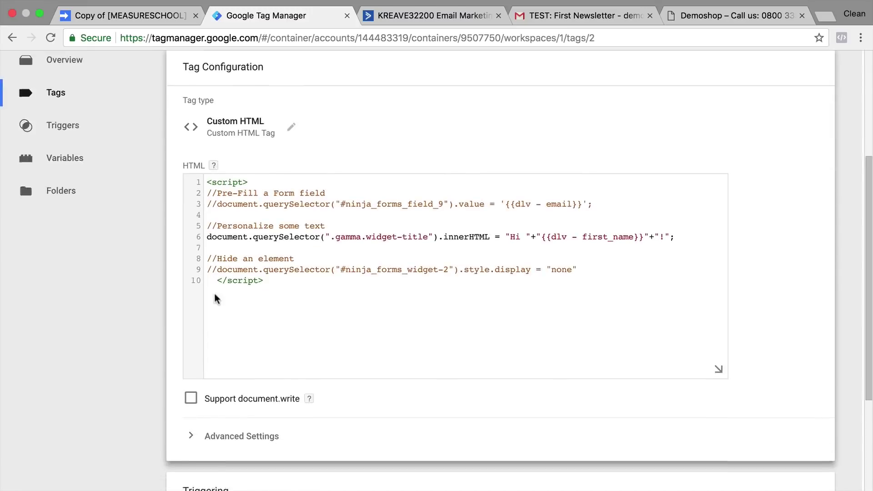
scroll(215, 299, down, 1)
drag(505, 177, 584, 177)
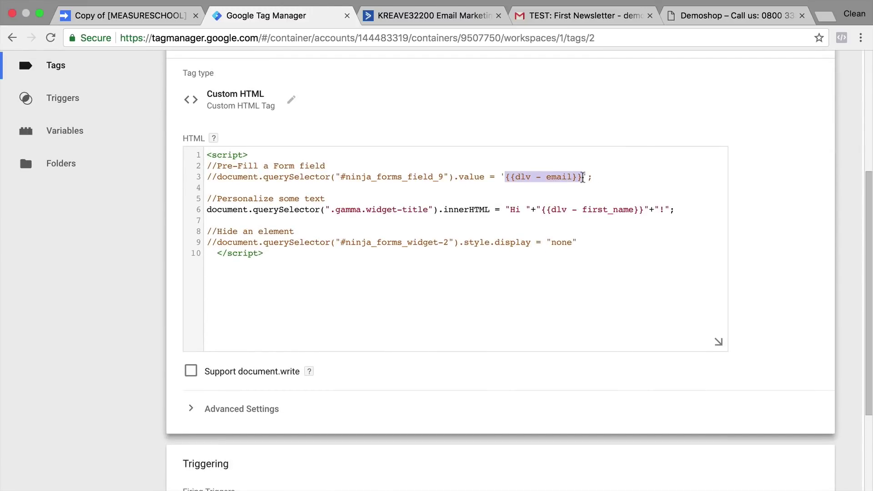
key(BackSpace)
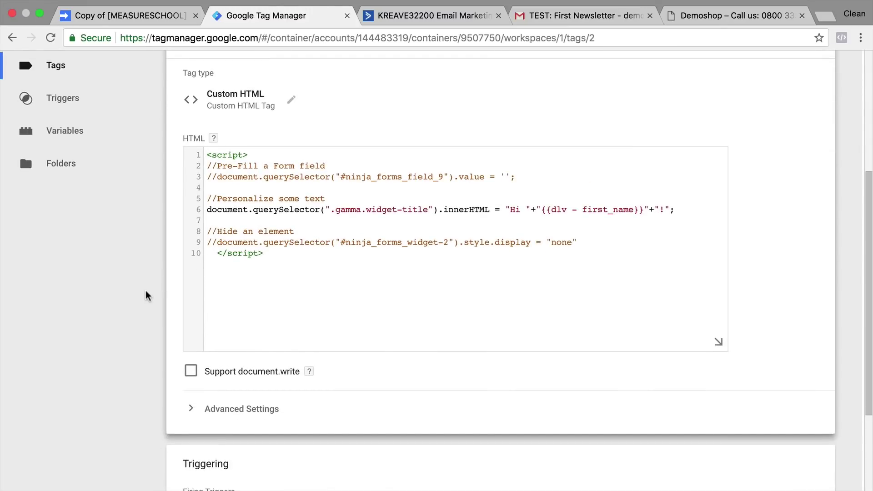
scroll(147, 296, down, 2)
scroll(450, 162, up, 5)
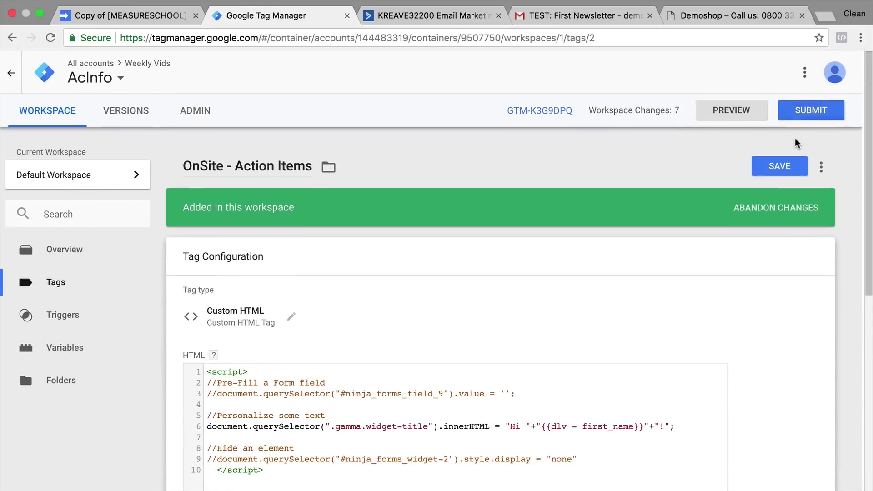
click(780, 166)
click(196, 227)
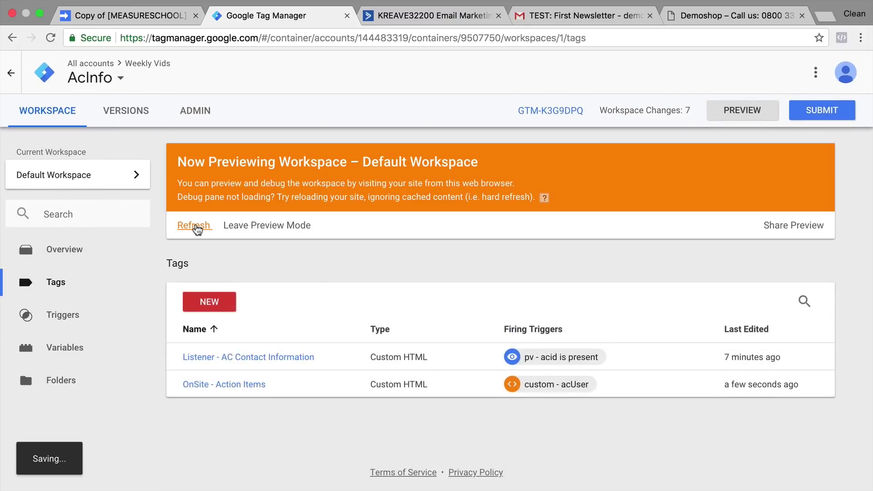
click(699, 23)
Step: Reload Demoshop to view the 'Hi John!' widget greeting, then go back to Tag Manager
key(super+r)
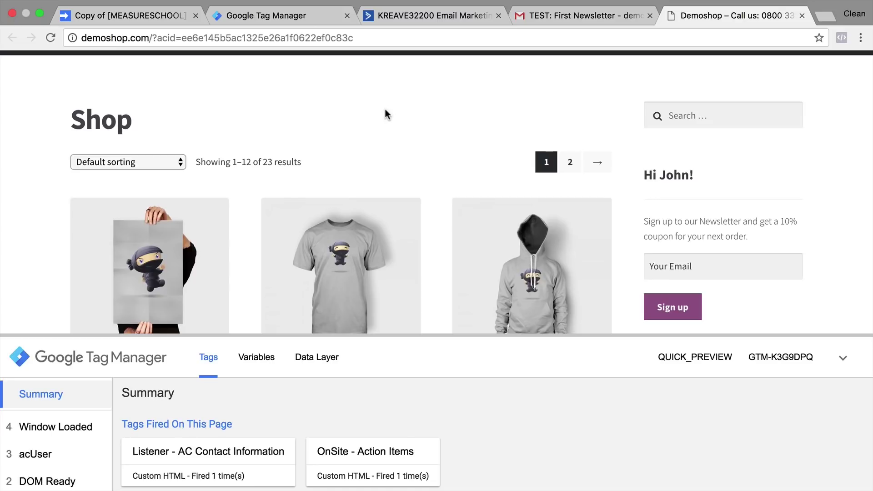
scroll(713, 218, down, 3)
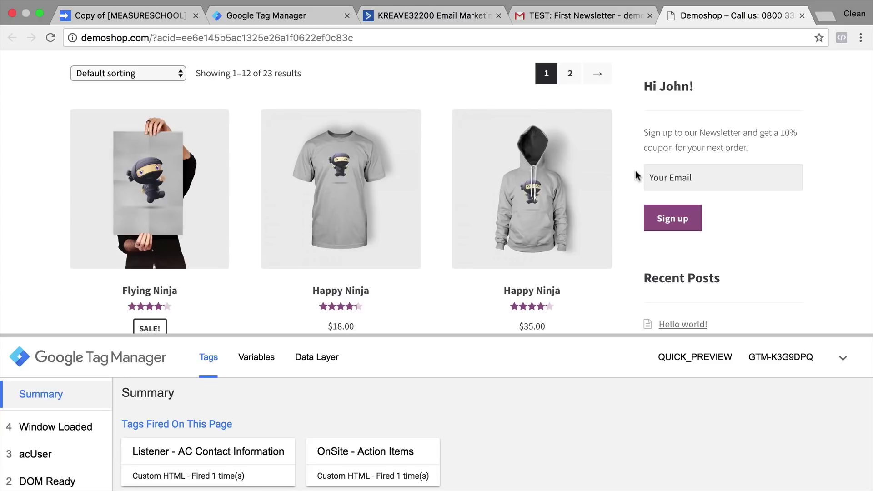
scroll(637, 176, up, 1)
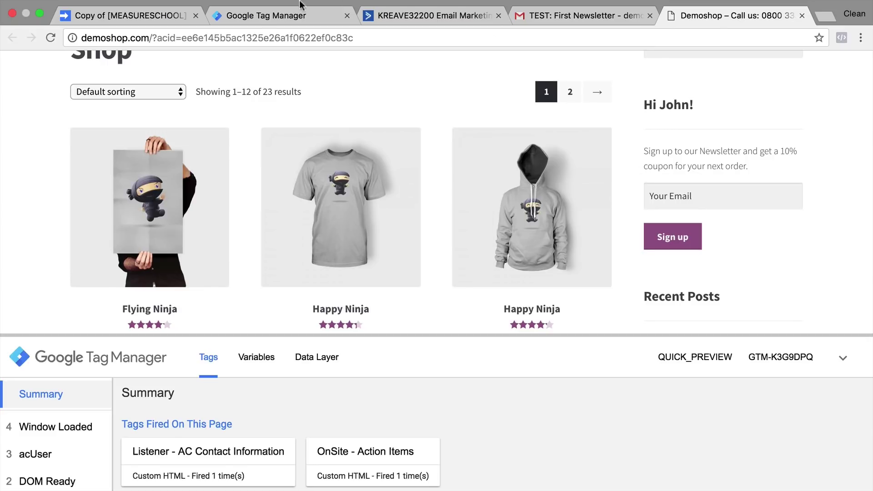
click(256, 17)
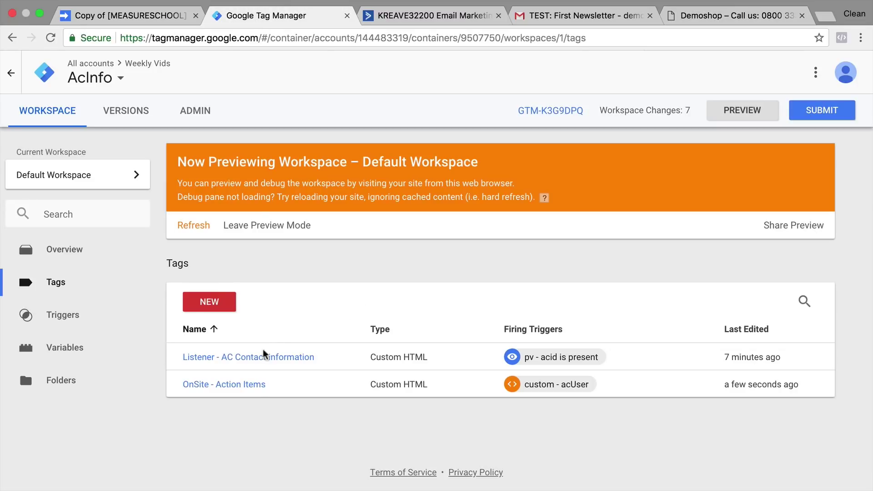
Step: Comment out the greeting line, removing {{dlv - first_name}}, uncomment the hide-widget line 9, and save
click(254, 386)
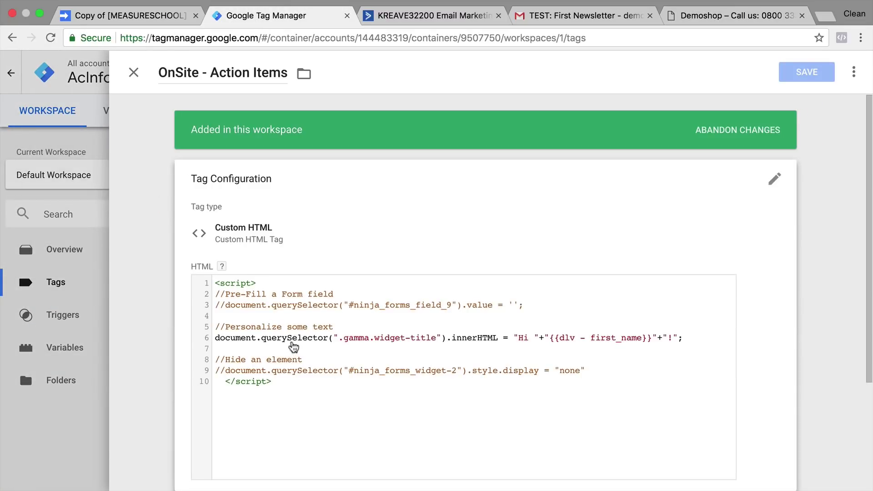
click(292, 347)
click(214, 300)
text(//)
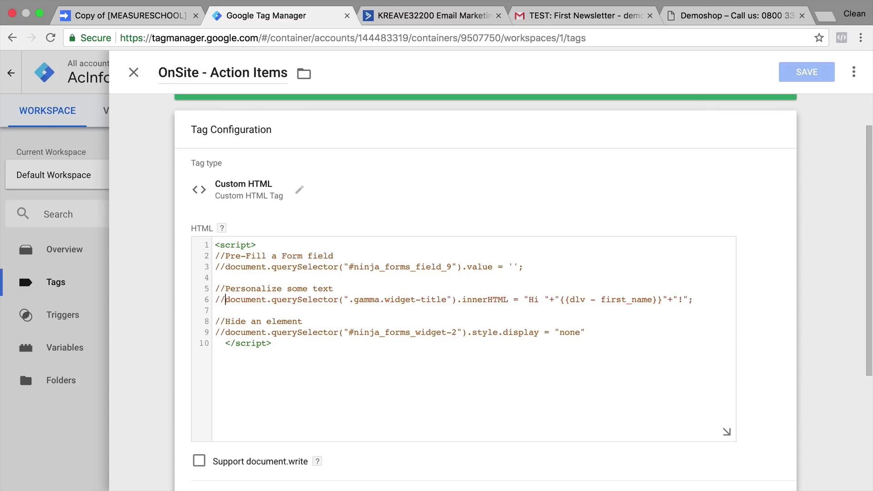
drag(560, 300, 666, 299)
key(BackSpace)
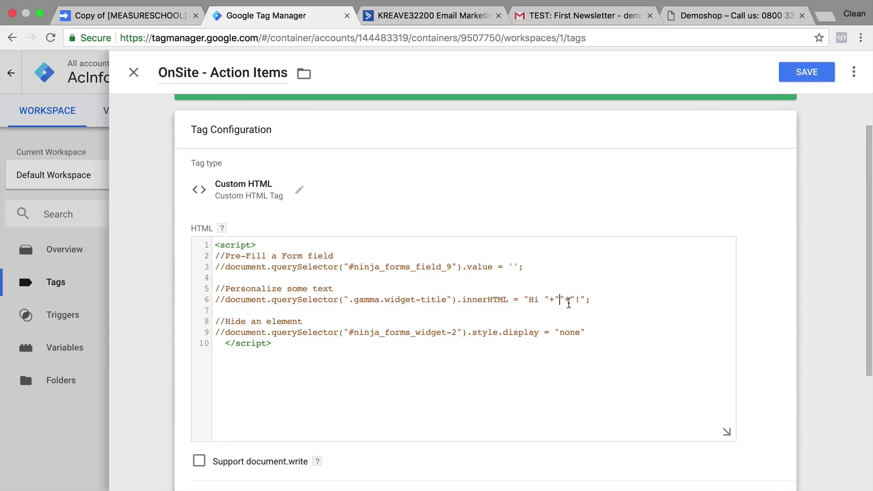
click(226, 332)
key(BackSpace)
key(BackSpace)
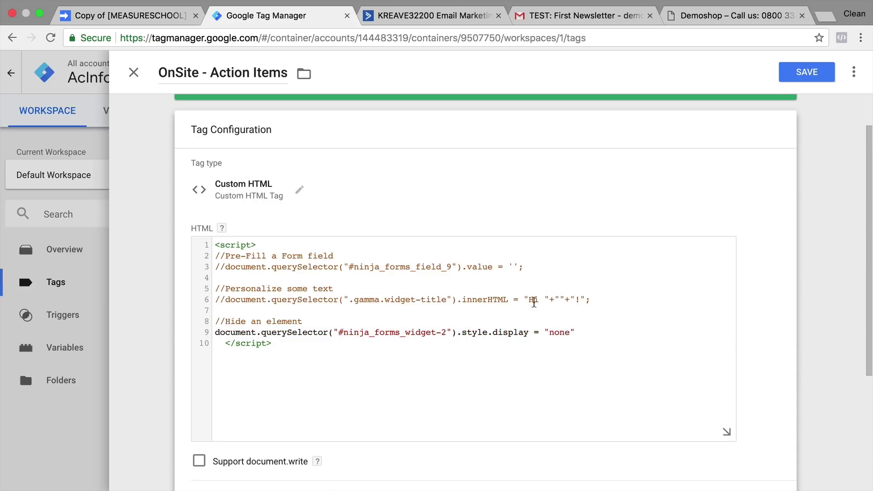
scroll(436, 289, down, 5)
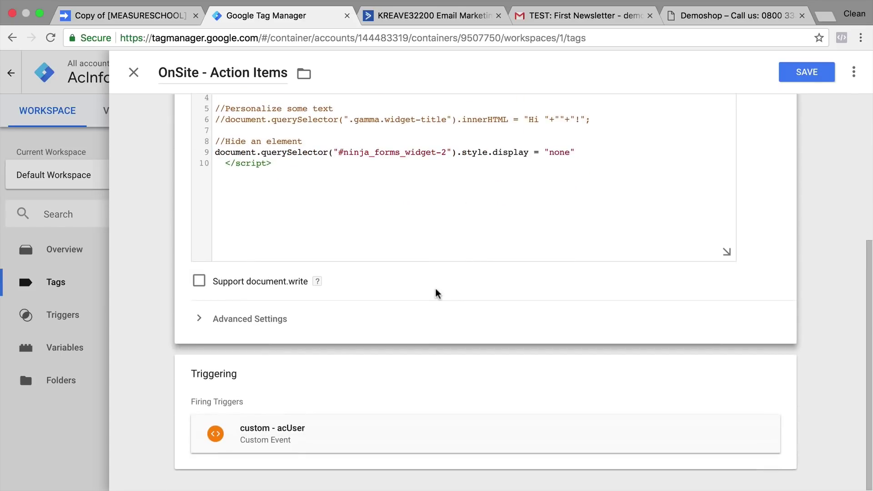
scroll(455, 365, up, 4)
click(807, 73)
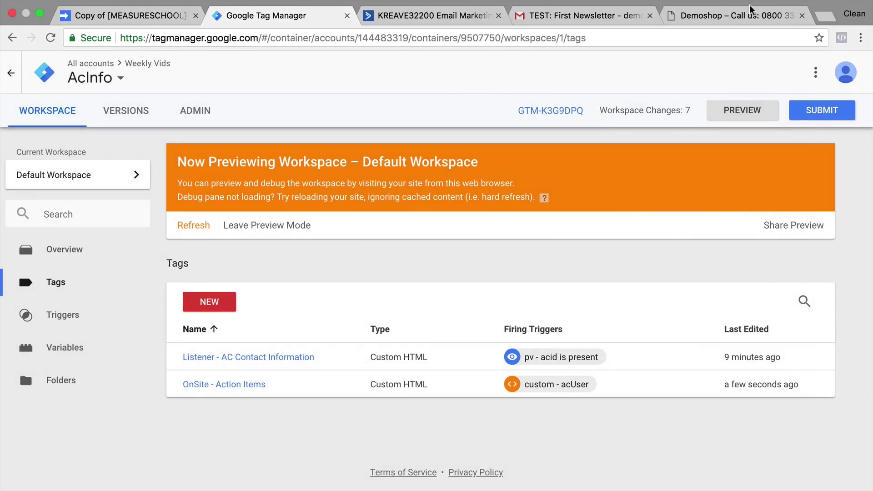
Step: Reload the Demoshop shop page in preview to test the newsletter-hiding tag
click(737, 15)
click(50, 38)
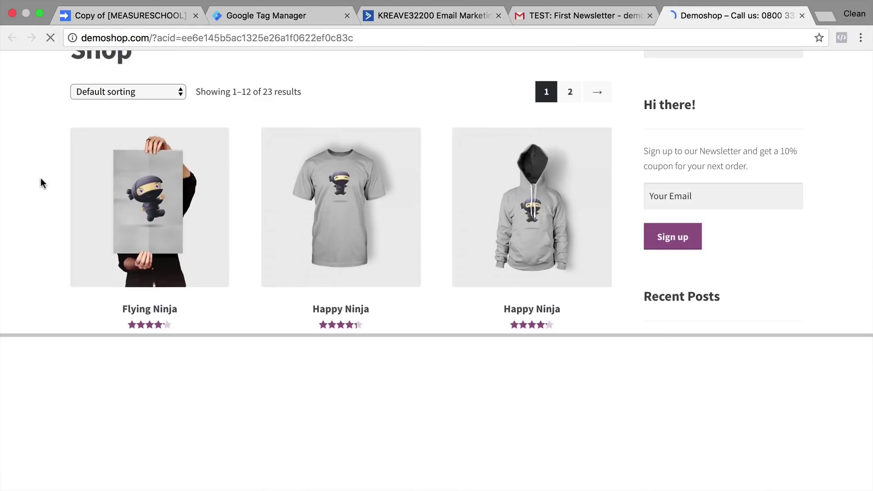
scroll(631, 185, up, 1)
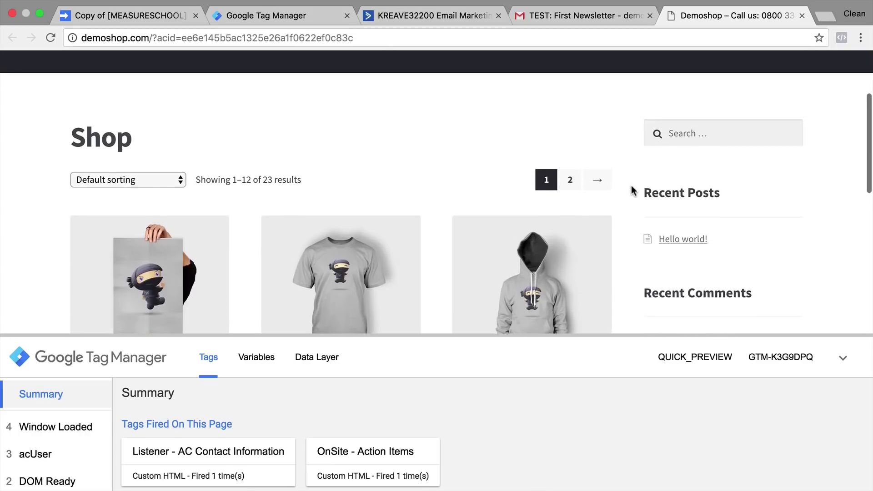
scroll(631, 191, up, 3)
scroll(631, 190, down, 2)
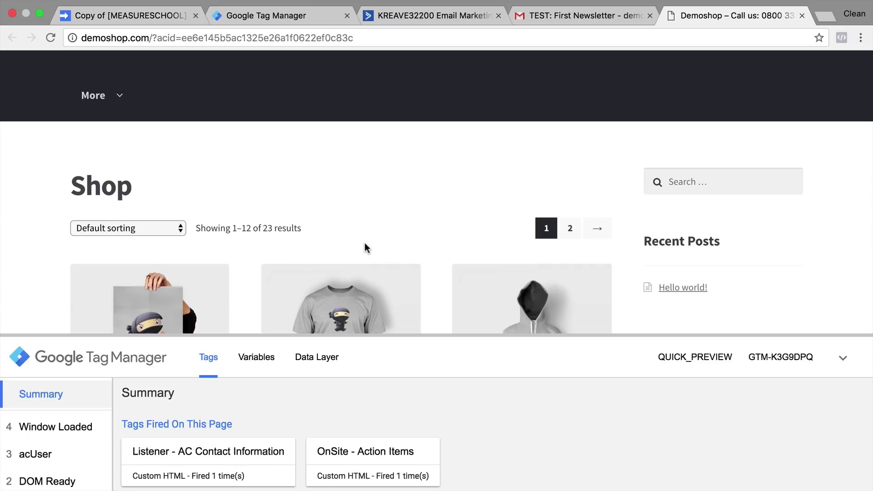
Step: Review the acUser event's Data Layer in the enlarged debug pane, then shrink it back
click(31, 456)
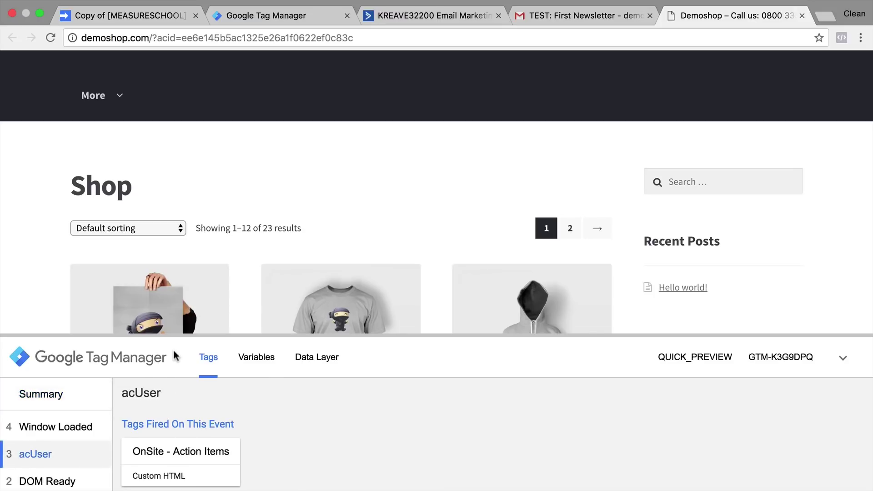
drag(180, 336, 214, 91)
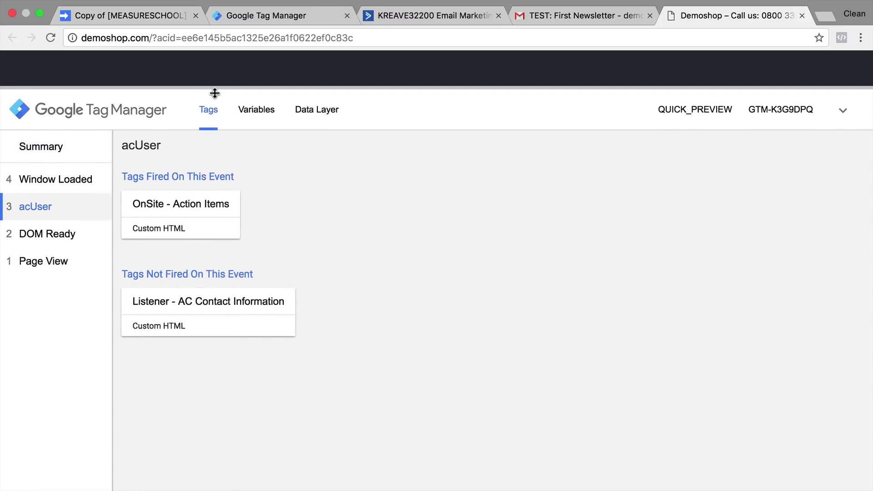
click(317, 116)
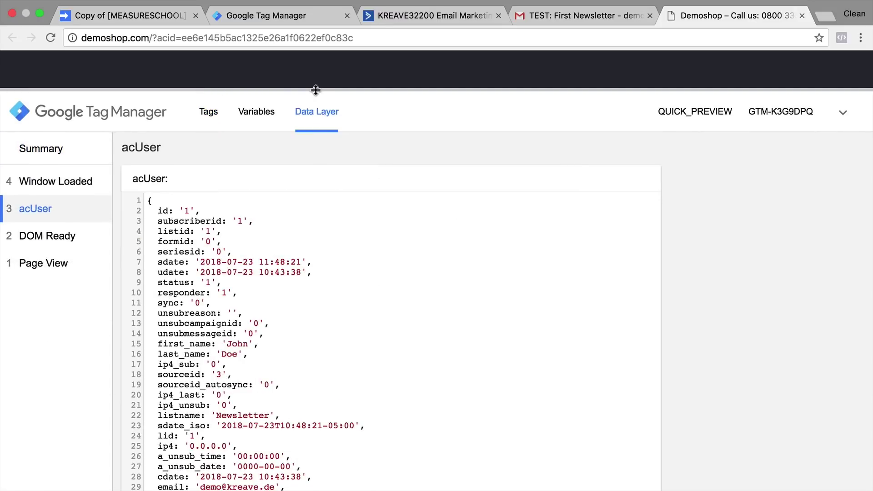
drag(317, 89, 319, 56)
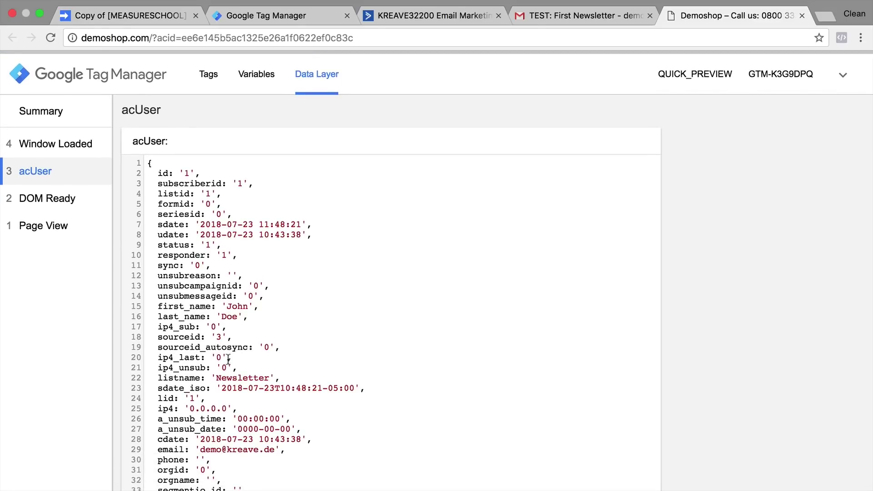
scroll(230, 358, down, 2)
scroll(228, 359, down, 3)
scroll(228, 360, up, 5)
scroll(430, 282, down, 3)
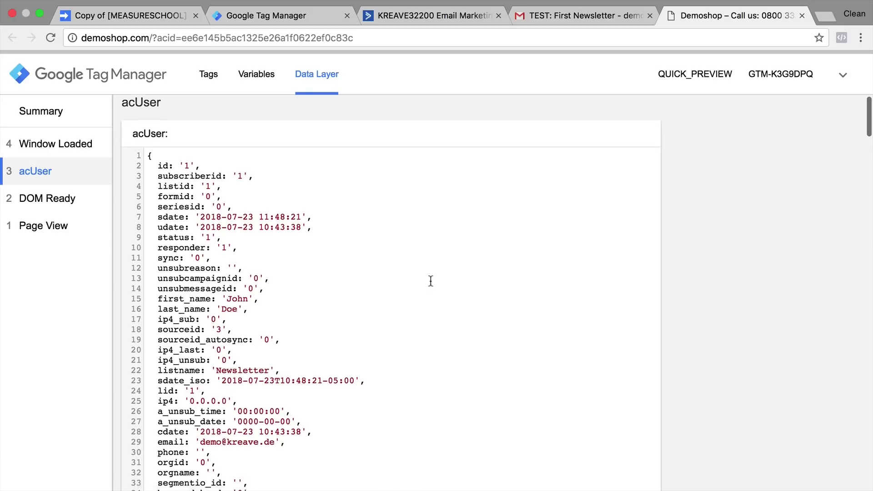
scroll(430, 282, down, 4)
scroll(431, 281, down, 2)
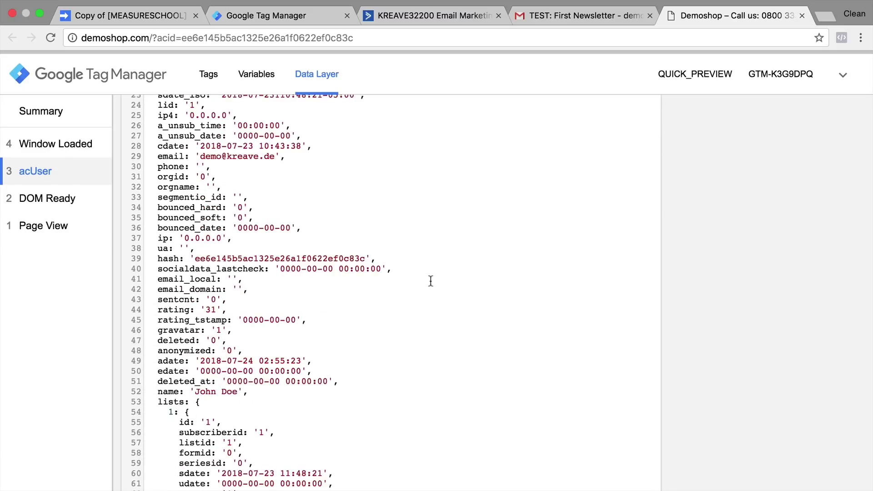
scroll(431, 281, up, 2)
scroll(431, 281, up, 1)
scroll(420, 255, up, 5)
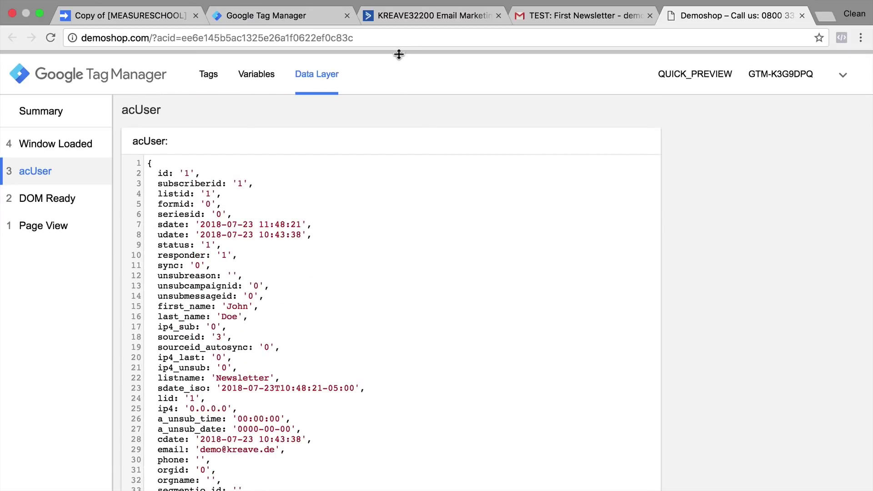
drag(399, 53, 369, 350)
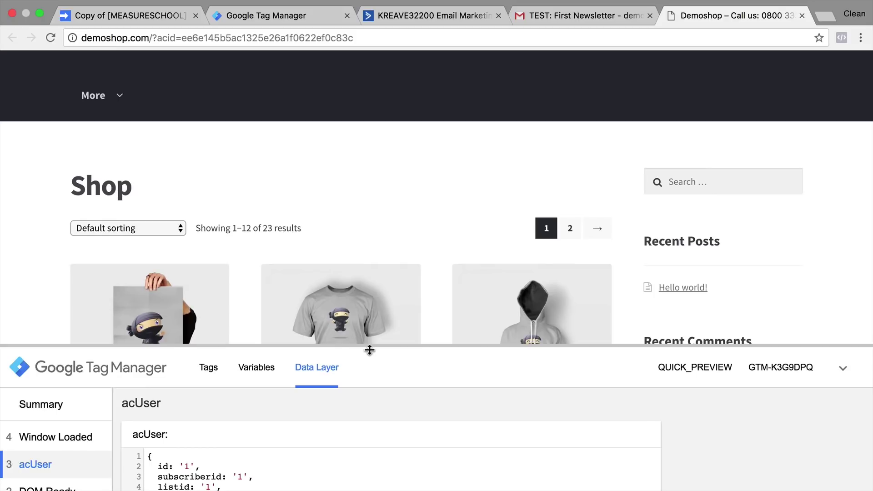
scroll(413, 231, down, 5)
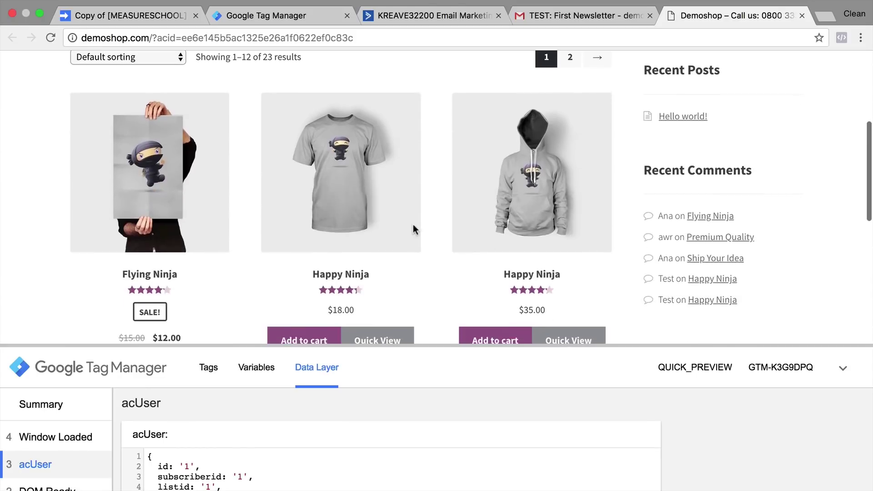
Step: Confirm no tags fire on the Happy Ninja product page, then go back to the shop listing
click(354, 206)
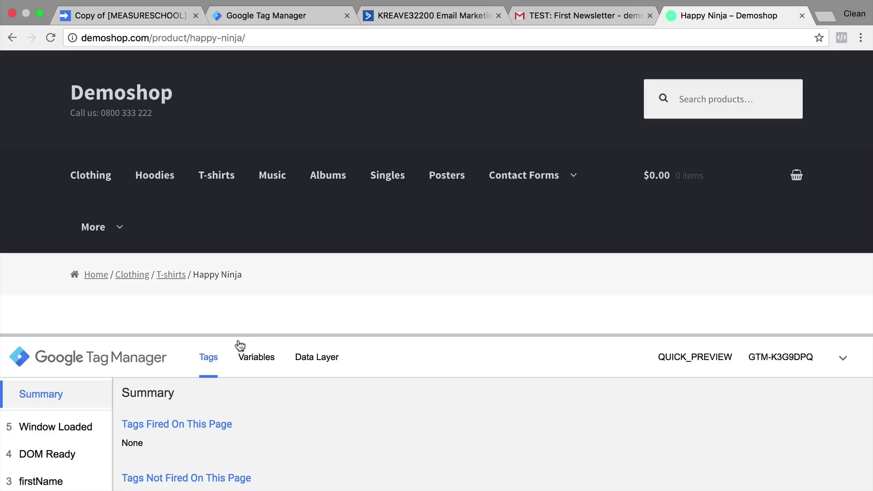
drag(238, 335, 264, 54)
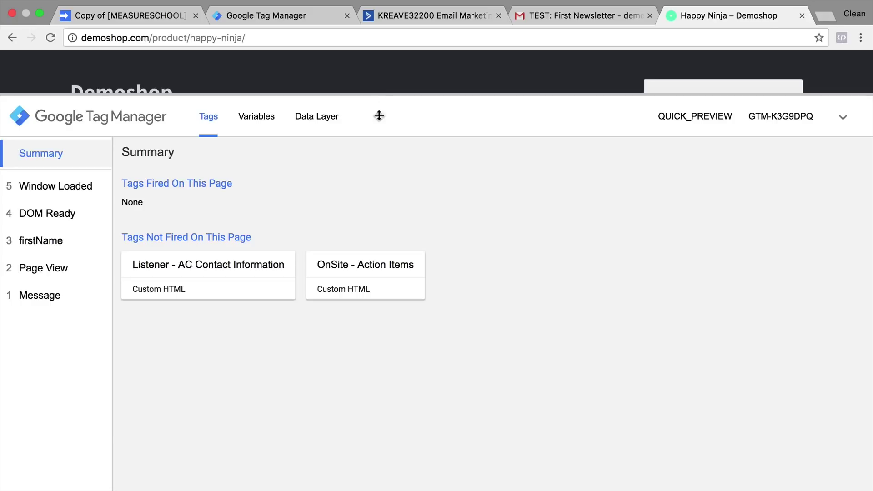
drag(380, 95, 372, 414)
click(12, 38)
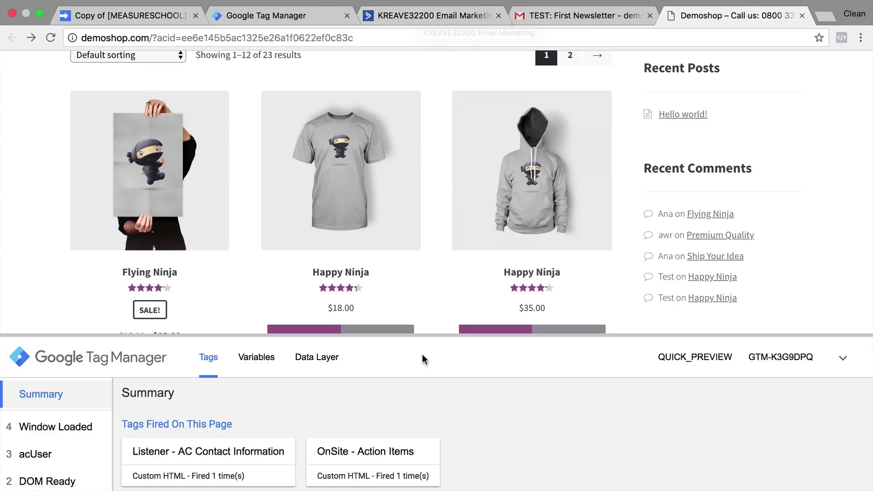
Step: Expand the debug pane to view the Summary: both Custom HTML tags fired once, none unfired
drag(442, 335, 444, 154)
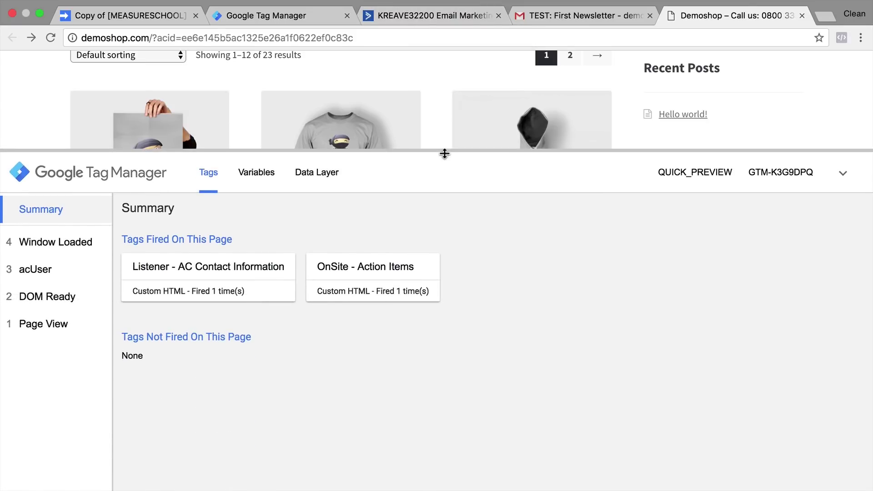